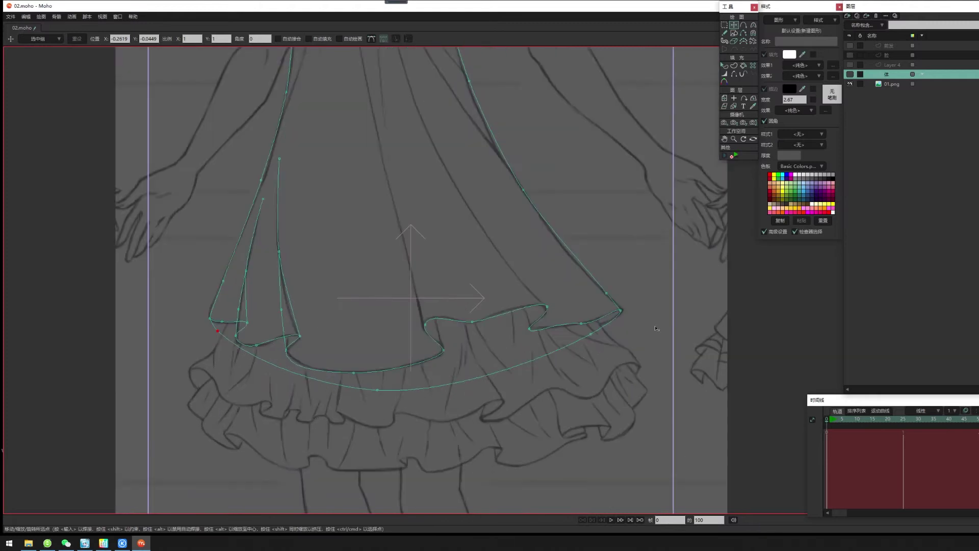
Adjust the curvature of the underside hem line at the right corner of the overskirt.
{"action": "scroll", "coordinate": [621, 313], "scroll_direction": "up", "scroll_amount": 3}
{"action": "key", "text": "c"}
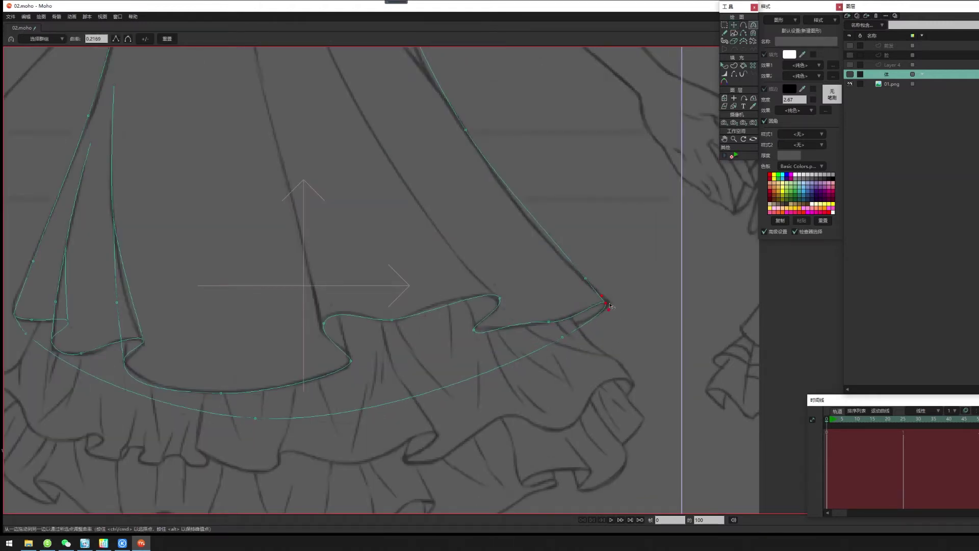
{"action": "left_click_drag", "start_coordinate": [567, 339], "coordinate": [597, 345]}
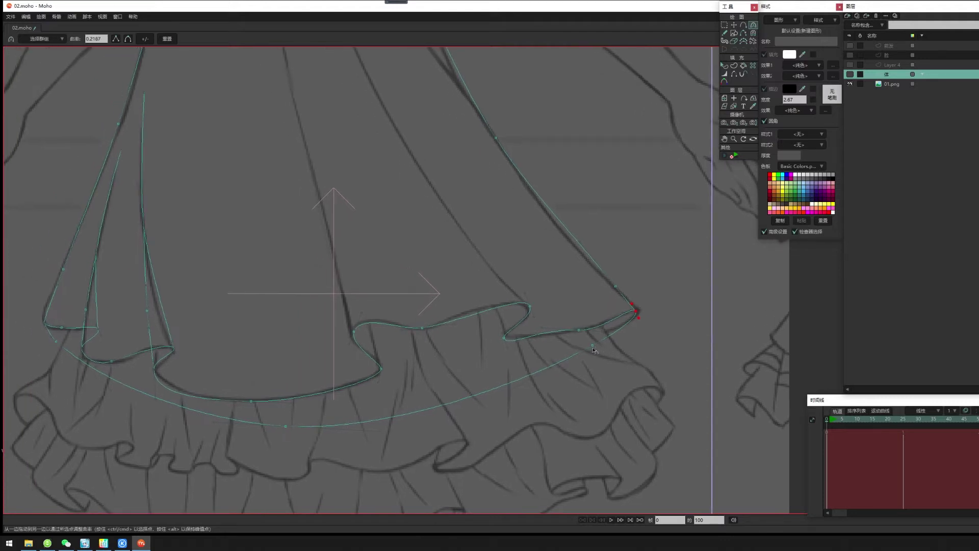
{"action": "key", "text": "g"}
{"action": "left_click_drag", "start_coordinate": [572, 377], "coordinate": [598, 372]}
Draw a waistline across the top of the skirt and bow it slightly downward to follow the sketch.
{"action": "scroll", "coordinate": [599, 372], "scroll_direction": "down", "scroll_amount": 1}
{"action": "scroll", "coordinate": [601, 378], "scroll_direction": "left", "scroll_amount": 2}
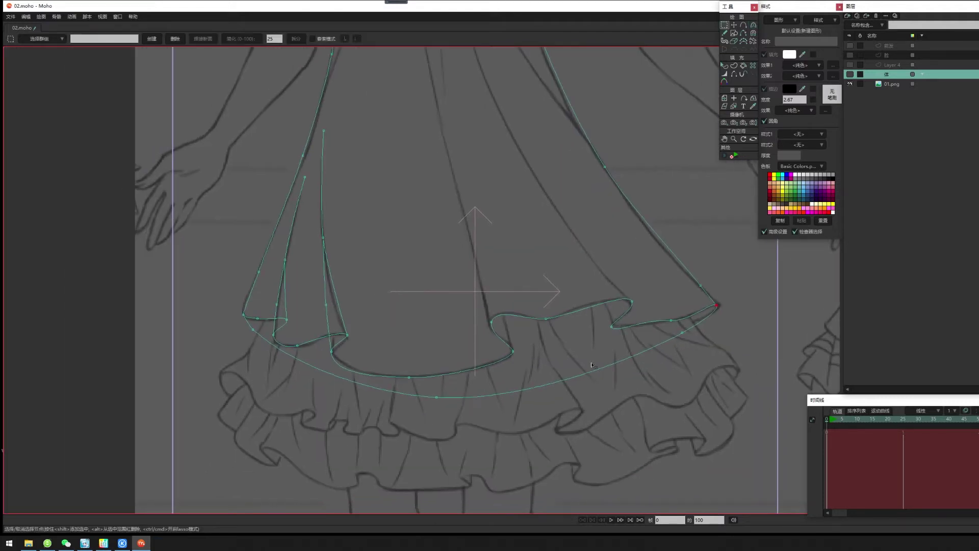
{"action": "key", "text": "a"}
{"action": "scroll", "coordinate": [628, 375], "scroll_direction": "up", "scroll_amount": 1}
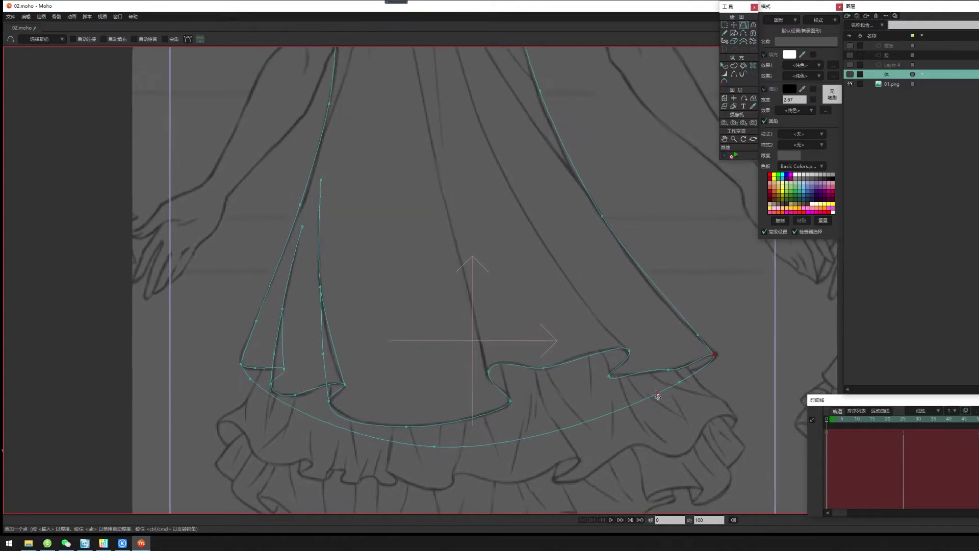
{"action": "scroll", "coordinate": [628, 363], "scroll_direction": "up", "scroll_amount": 1}
{"action": "scroll", "coordinate": [603, 357], "scroll_direction": "left", "scroll_amount": 1}
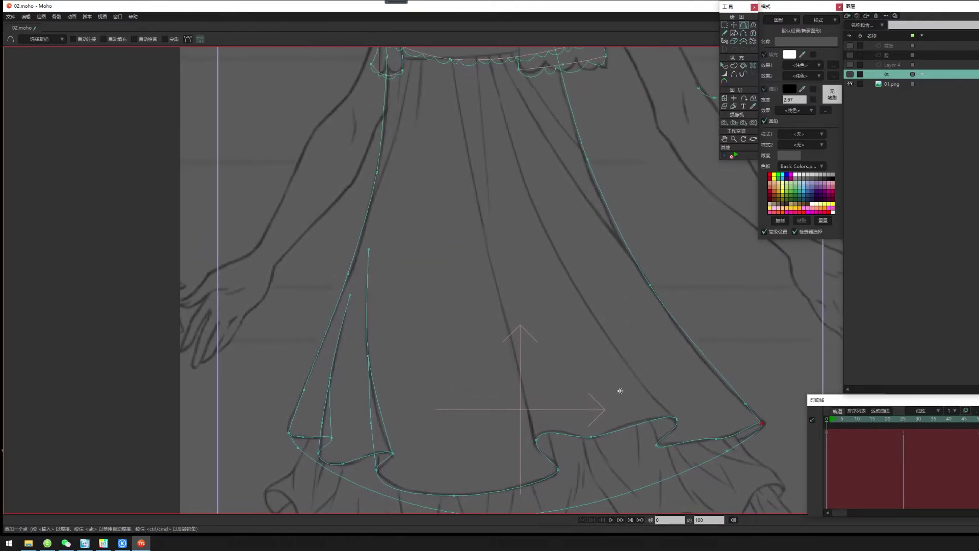
{"action": "scroll", "coordinate": [554, 413], "scroll_direction": "down", "scroll_amount": 2}
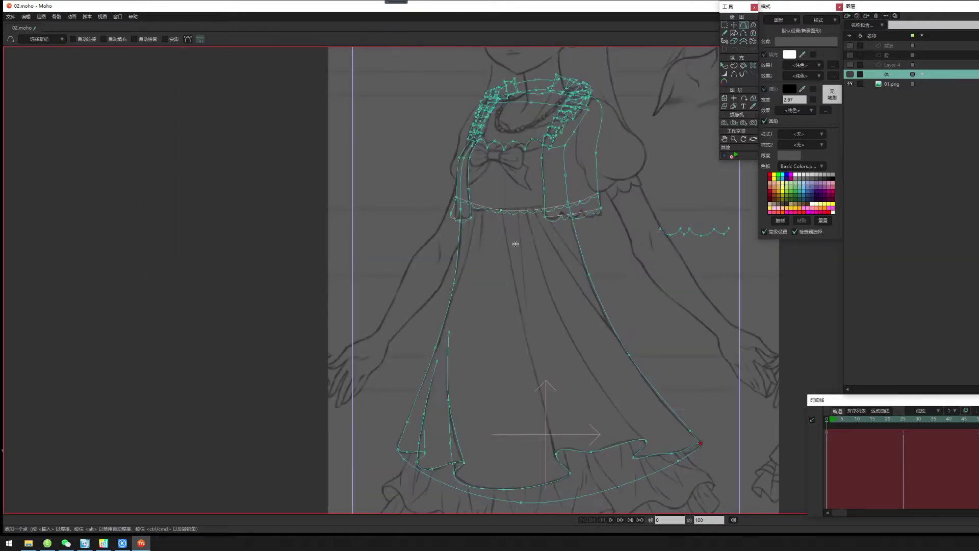
{"action": "scroll", "coordinate": [505, 264], "scroll_direction": "up", "scroll_amount": 2}
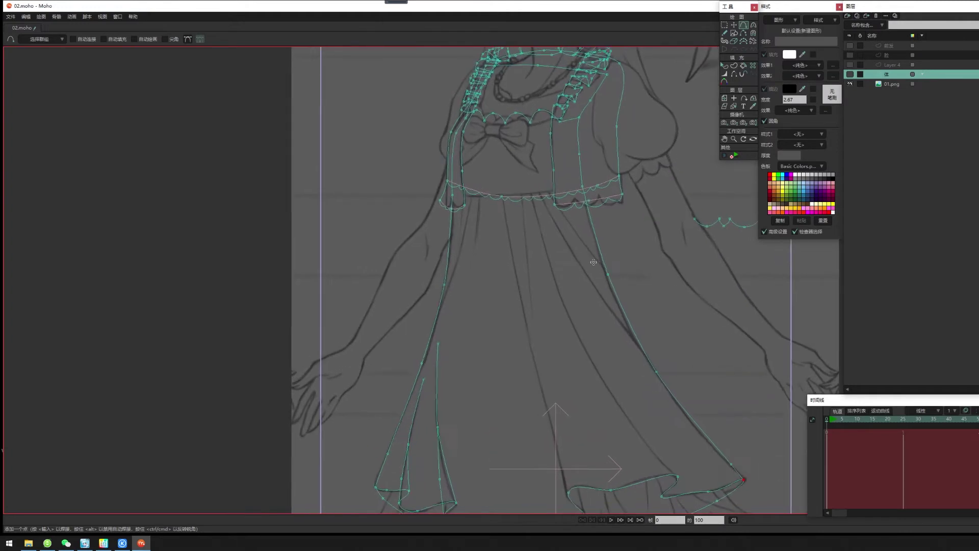
{"action": "scroll", "coordinate": [507, 225], "scroll_direction": "up", "scroll_amount": 1}
{"action": "scroll", "coordinate": [513, 280], "scroll_direction": "up", "scroll_amount": 1}
{"action": "left_click_drag", "start_coordinate": [459, 239], "coordinate": [641, 229]}
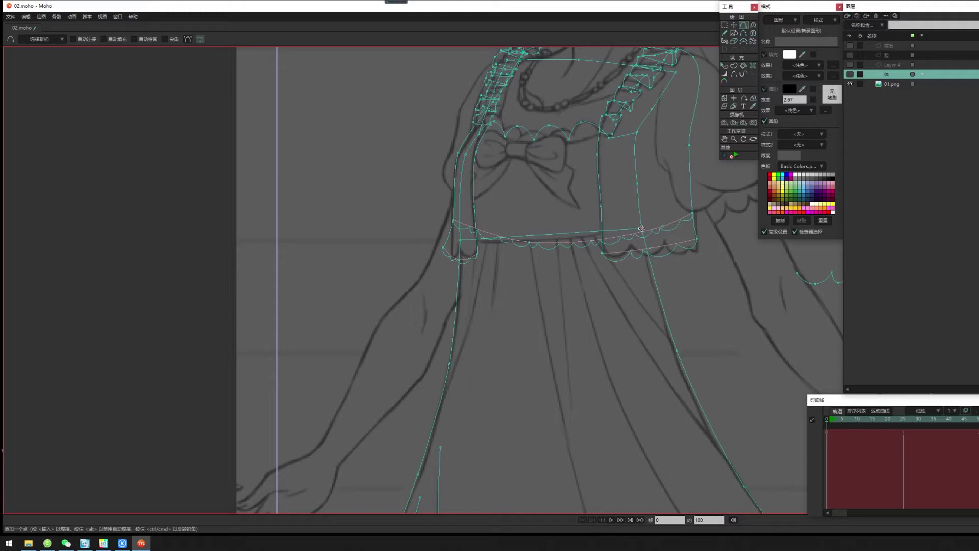
{"action": "mouse_move", "coordinate": [560, 233]}
{"action": "left_mouse_down"}
{"action": "mouse_move", "coordinate": [518, 244]}
{"action": "mouse_move", "coordinate": [559, 238]}
{"action": "left_mouse_up"}
{"action": "left_click_drag", "start_coordinate": [575, 296], "coordinate": [575, 243]}
{"action": "scroll", "coordinate": [632, 245], "scroll_direction": "down", "scroll_amount": 2}
{"action": "left_click_drag", "start_coordinate": [571, 323], "coordinate": [548, 250]}
{"action": "scroll", "coordinate": [632, 310], "scroll_direction": "down", "scroll_amount": 1}
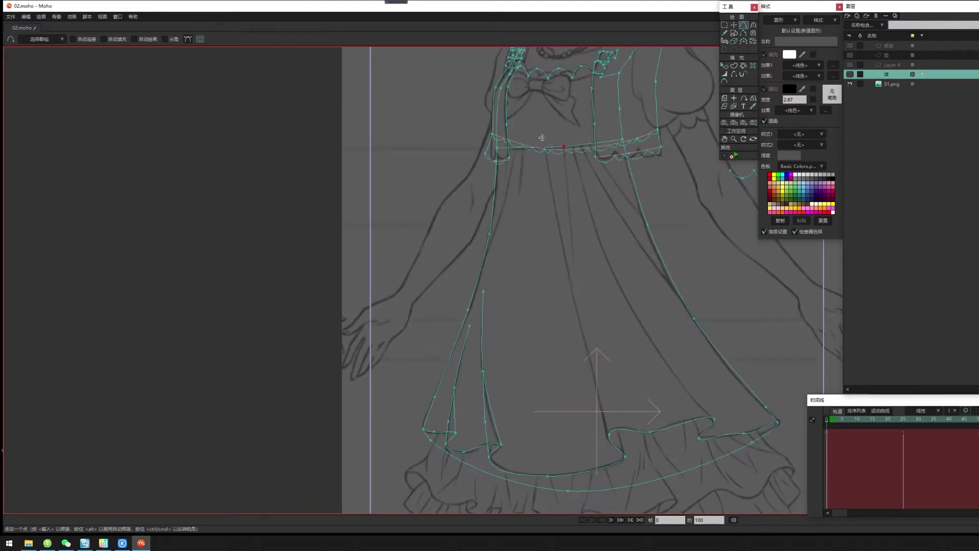
Draw two long fold lines from the waistline to the hem, one at the center and one ending at the right ruffle.
{"action": "left_click_drag", "start_coordinate": [549, 171], "coordinate": [610, 436]}
{"action": "scroll", "coordinate": [630, 424], "scroll_direction": "down", "scroll_amount": 3}
{"action": "left_click_drag", "start_coordinate": [604, 334], "coordinate": [596, 399]}
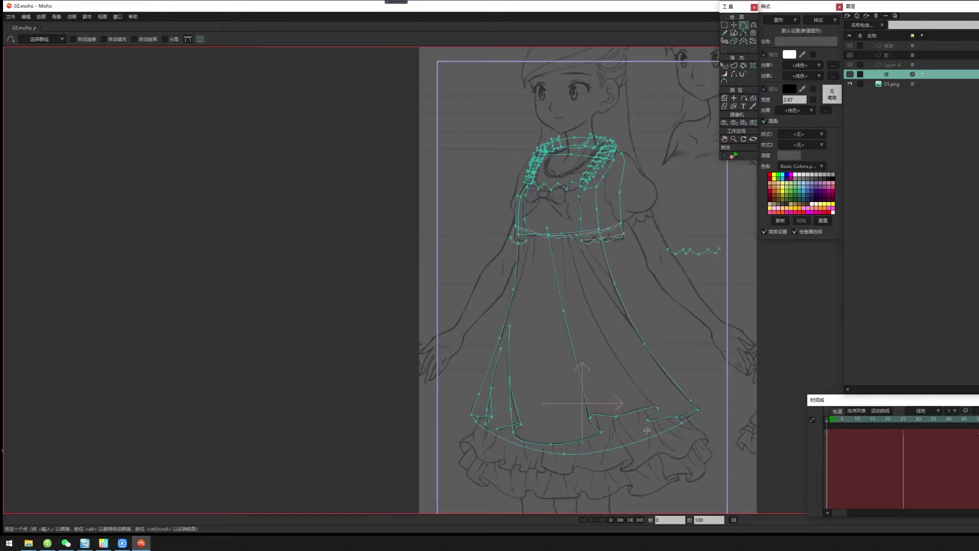
{"action": "scroll", "coordinate": [559, 408], "scroll_direction": "up", "scroll_amount": 2}
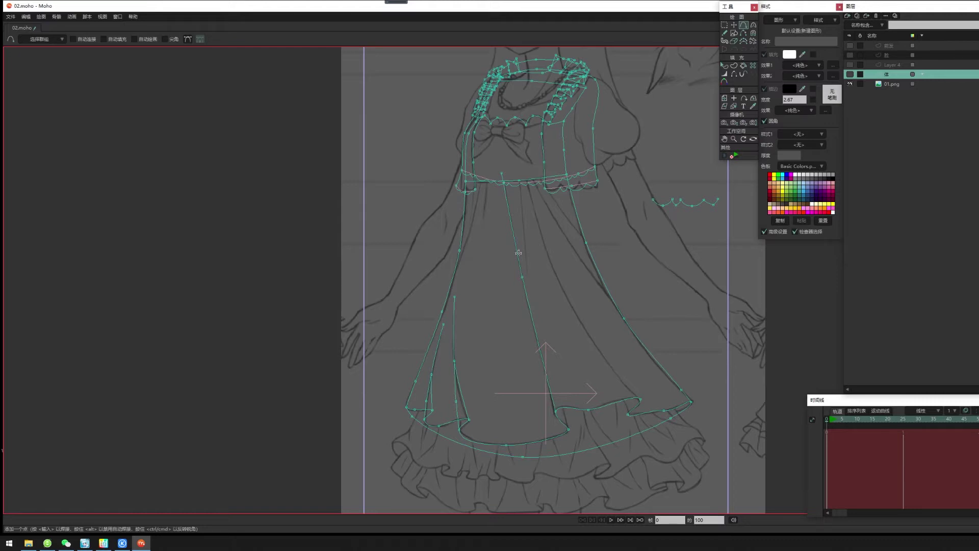
{"action": "left_click_drag", "start_coordinate": [585, 328], "coordinate": [552, 311]}
{"action": "left_click_drag", "start_coordinate": [467, 154], "coordinate": [605, 381]}
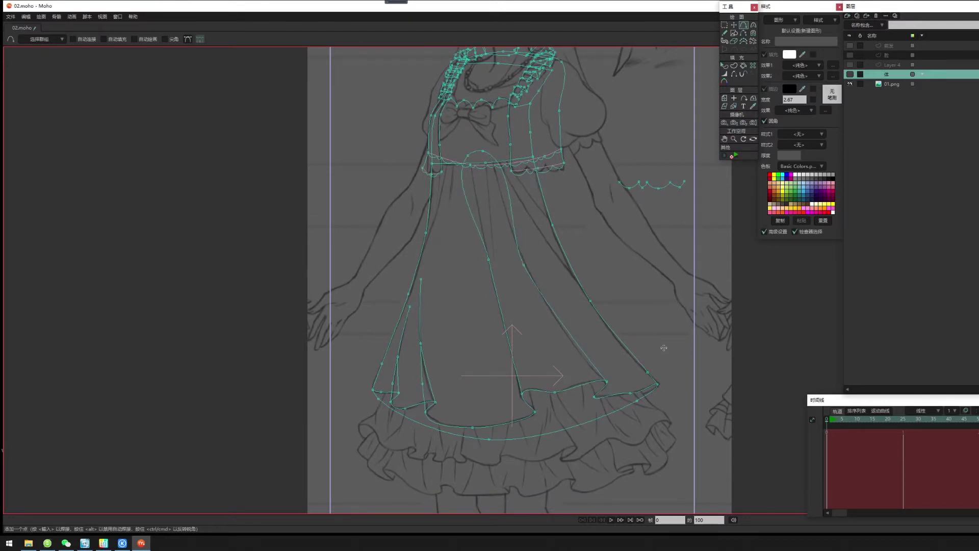
Sharpen the joined tops of the two long fold lines into corners and reposition the second fold's top point.
{"action": "key", "text": "c"}
{"action": "left_click", "coordinate": [483, 150]}
{"action": "left_click_drag", "start_coordinate": [468, 155], "coordinate": [26, 131]}
{"action": "left_click_drag", "start_coordinate": [544, 184], "coordinate": [580, 202]}
{"action": "scroll", "coordinate": [586, 321], "scroll_direction": "up", "scroll_amount": 1}
{"action": "left_click_drag", "start_coordinate": [629, 314], "coordinate": [611, 307]}
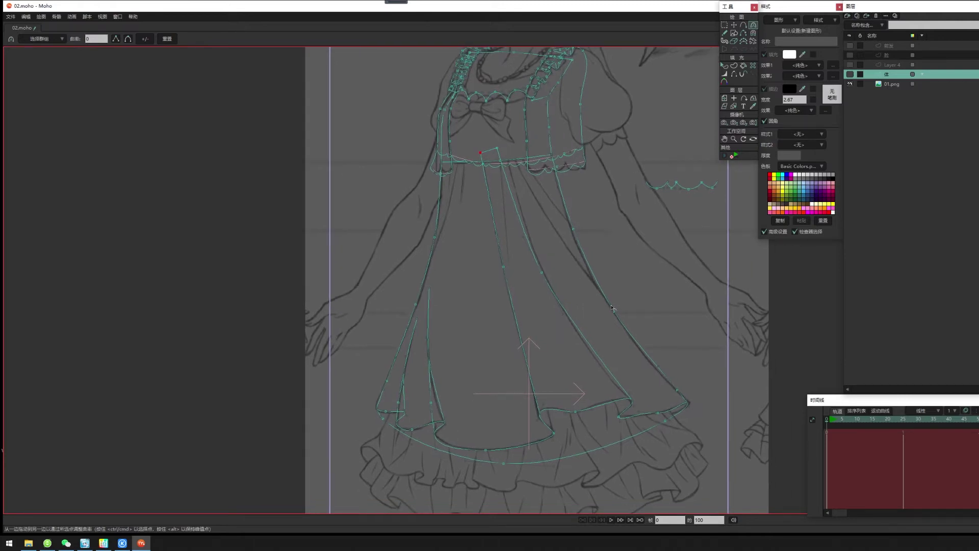
{"action": "left_click_drag", "start_coordinate": [617, 292], "coordinate": [659, 352]}
{"action": "key", "text": "g"}
{"action": "key", "text": "t"}
{"action": "left_click_drag", "start_coordinate": [539, 209], "coordinate": [550, 212]}
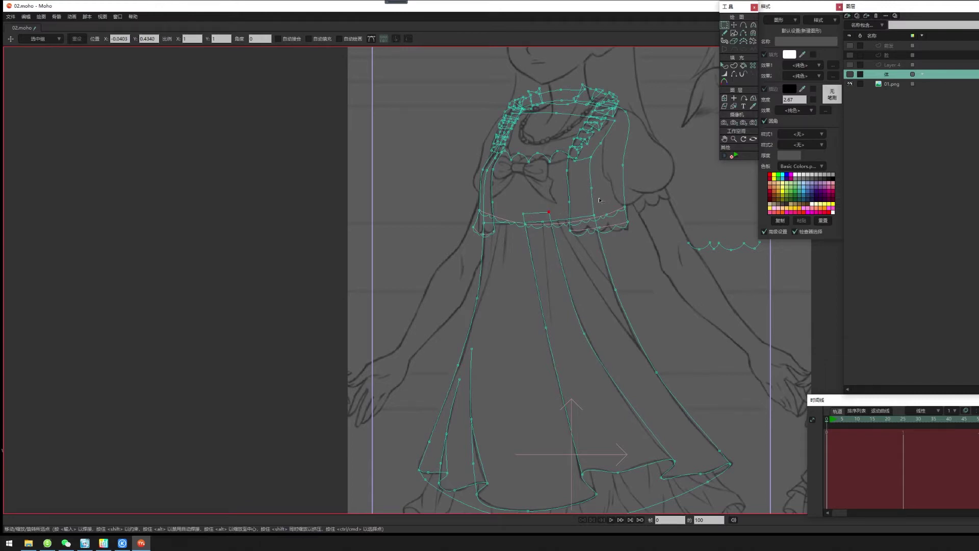
Move the middle point of the right long fold line onto the sketched fold.
{"action": "scroll", "coordinate": [600, 200], "scroll_direction": "up", "scroll_amount": 3}
{"action": "scroll", "coordinate": [546, 235], "scroll_direction": "down", "scroll_amount": 5}
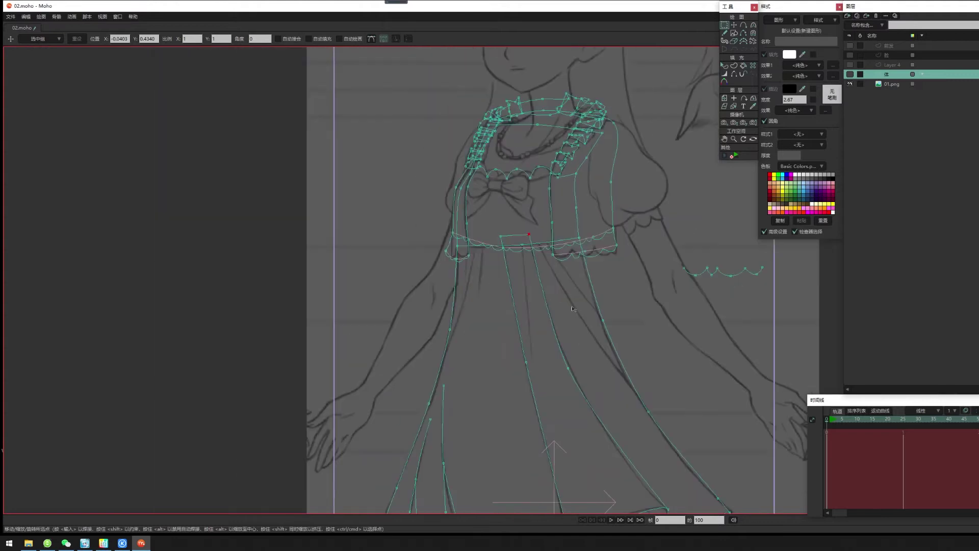
{"action": "left_click_drag", "start_coordinate": [563, 312], "coordinate": [539, 289]}
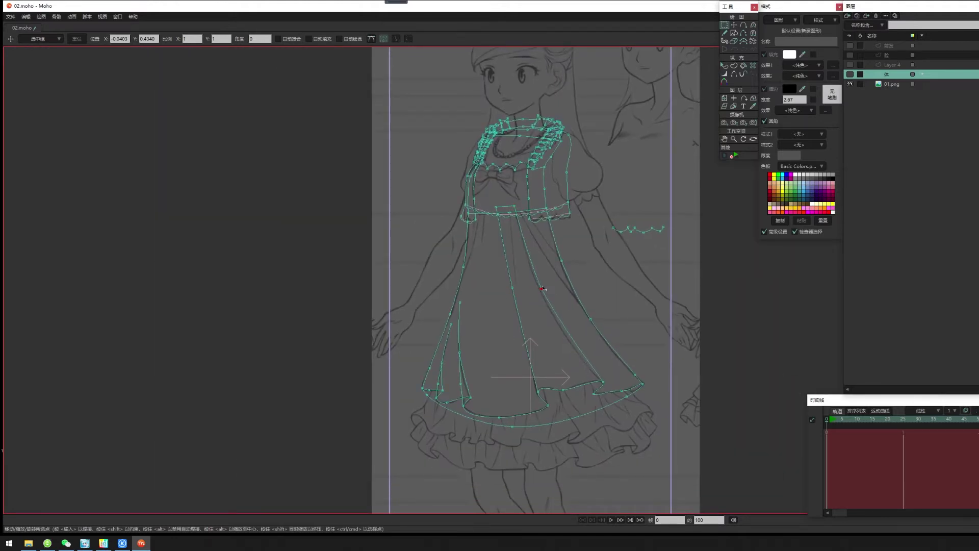
{"action": "left_click_drag", "start_coordinate": [575, 365], "coordinate": [569, 350]}
{"action": "scroll", "coordinate": [566, 354], "scroll_direction": "up", "scroll_amount": 1}
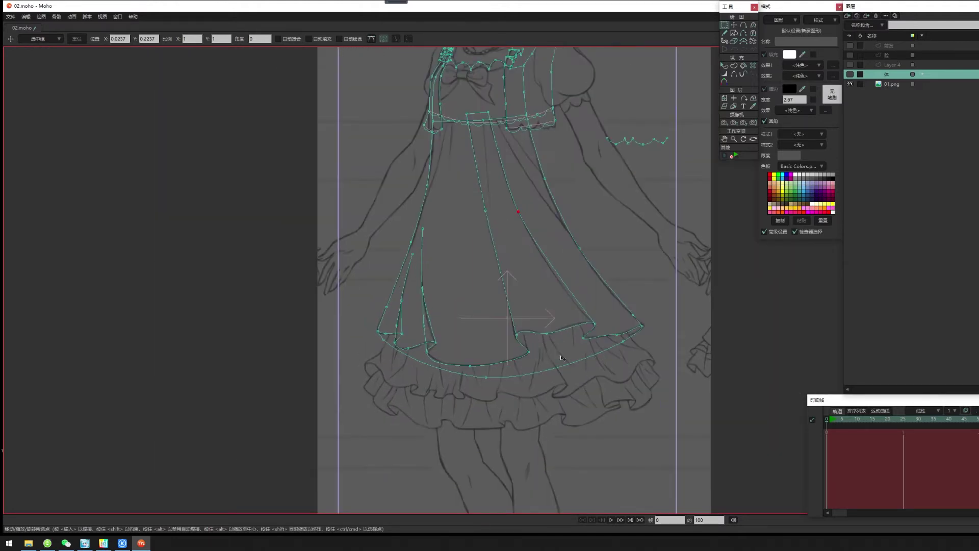
Add branching crease lines from the lower part of both long folds down to the hem ruffles.
{"action": "key", "text": "a"}
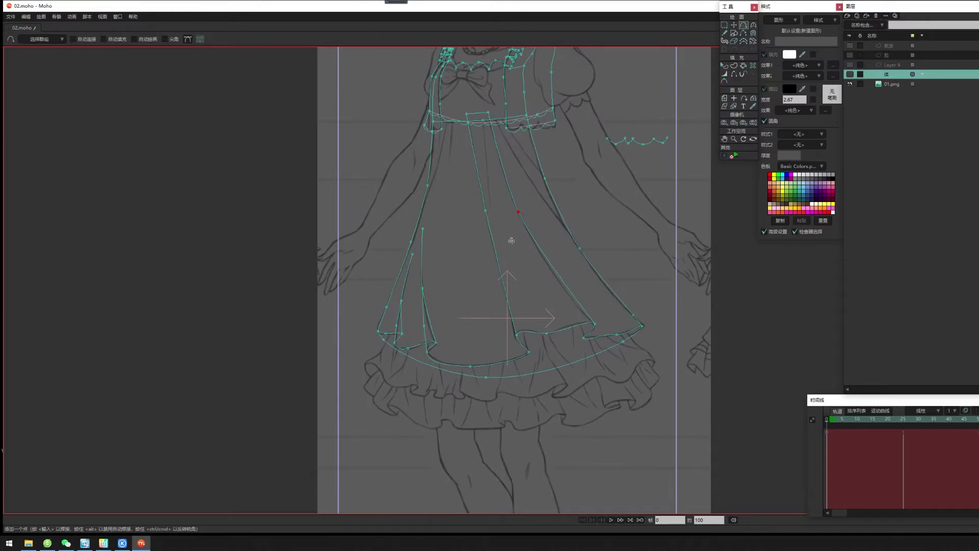
{"action": "left_click_drag", "start_coordinate": [485, 211], "coordinate": [529, 350]}
{"action": "left_click_drag", "start_coordinate": [511, 286], "coordinate": [509, 285]}
{"action": "left_click", "coordinate": [560, 281]}
{"action": "left_click_drag", "start_coordinate": [577, 334], "coordinate": [582, 313]}
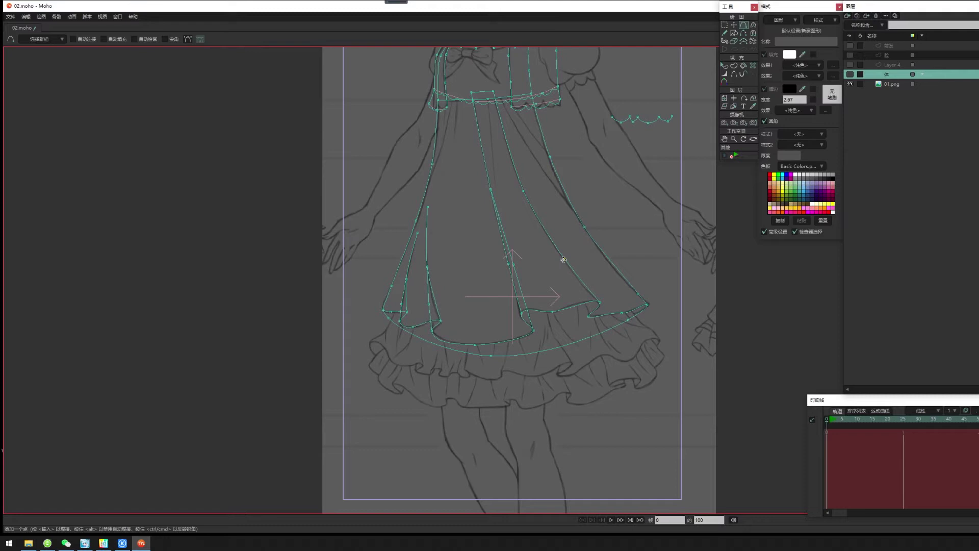
{"action": "left_click_drag", "start_coordinate": [564, 260], "coordinate": [584, 299]}
{"action": "left_click_drag", "start_coordinate": [654, 323], "coordinate": [683, 325]}
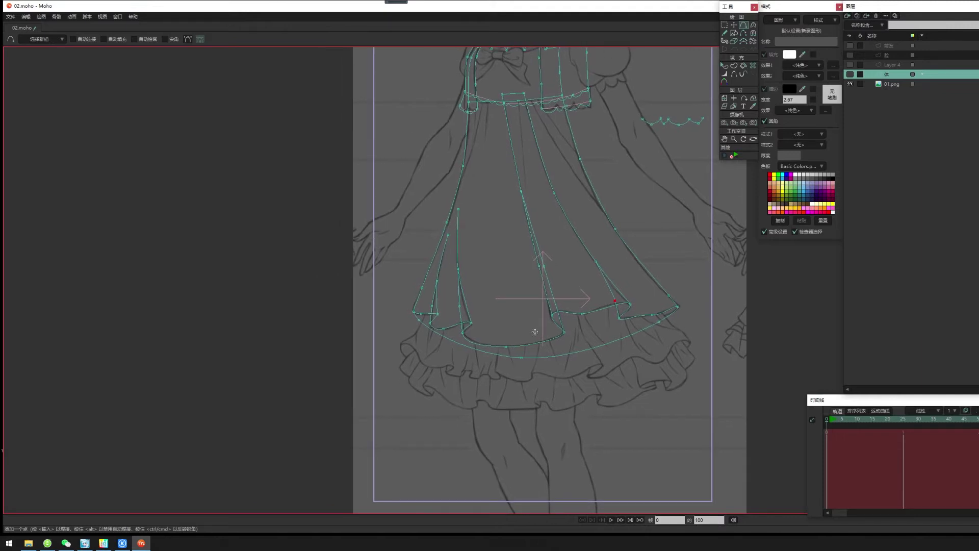
{"action": "left_click_drag", "start_coordinate": [548, 339], "coordinate": [555, 348]}
{"action": "left_click_drag", "start_coordinate": [460, 343], "coordinate": [448, 358]}
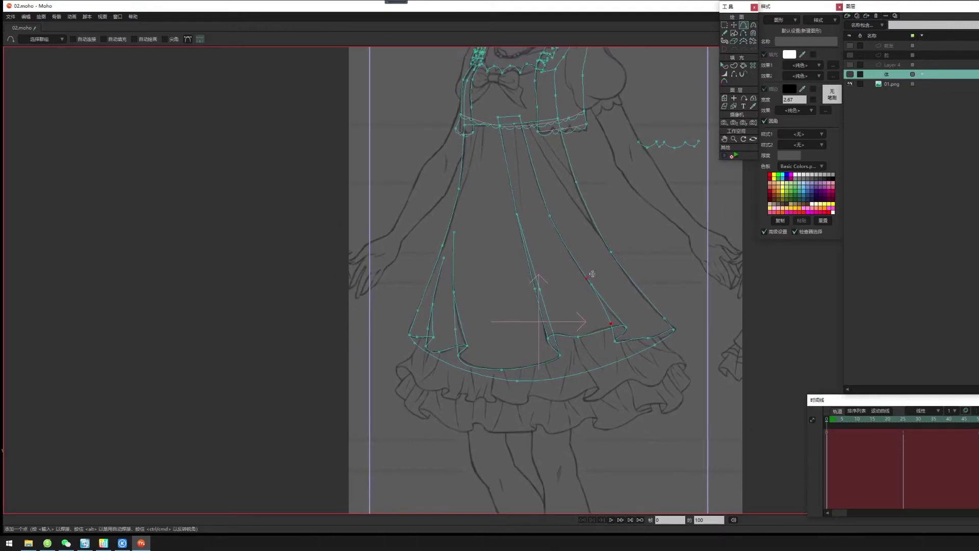
Draw a long and a short fold line fanning from the waist toward the skirt's right edge.
{"action": "scroll", "coordinate": [592, 274], "scroll_direction": "down", "scroll_amount": 2}
{"action": "left_click_drag", "start_coordinate": [530, 271], "coordinate": [496, 323]}
{"action": "scroll", "coordinate": [479, 319], "scroll_direction": "up", "scroll_amount": 3}
{"action": "left_click_drag", "start_coordinate": [580, 300], "coordinate": [581, 358]}
{"action": "scroll", "coordinate": [618, 296], "scroll_direction": "up", "scroll_amount": 1}
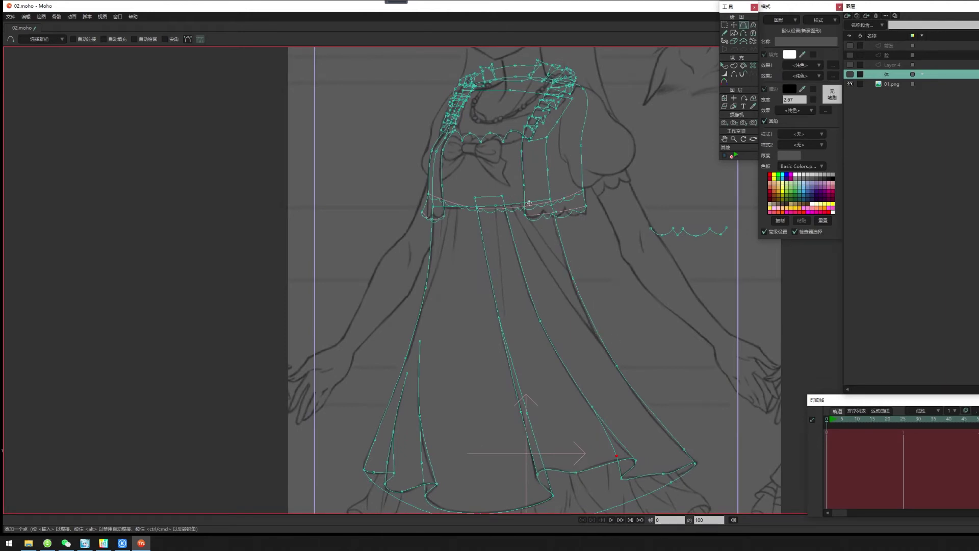
{"action": "left_click_drag", "start_coordinate": [509, 194], "coordinate": [592, 333]}
{"action": "left_click_drag", "start_coordinate": [517, 196], "coordinate": [562, 266]}
Try to move the lower end point of the long fold line at the skirt's right edge.
{"action": "key", "text": "t"}
{"action": "left_click", "coordinate": [597, 334]}
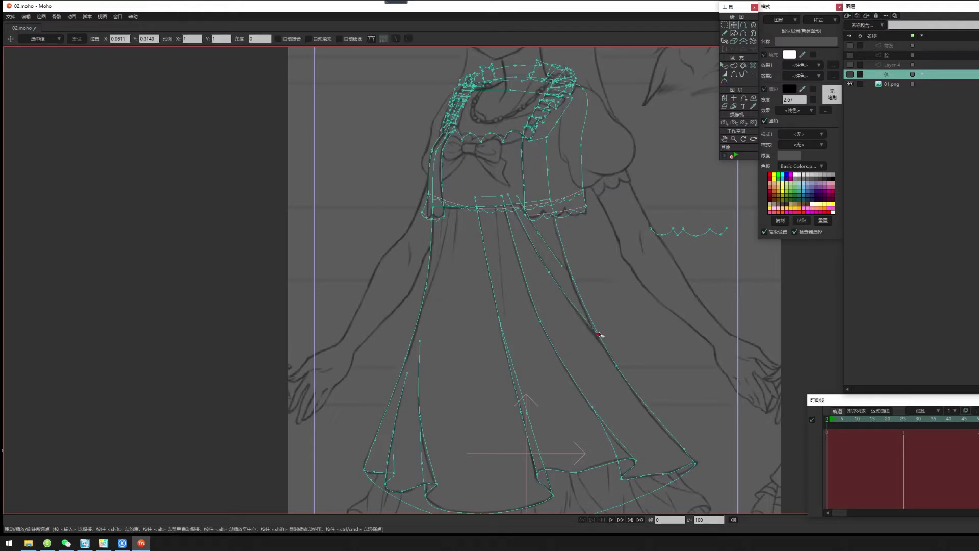
{"action": "left_click_drag", "start_coordinate": [598, 336], "coordinate": [595, 337]}
{"action": "key", "text": "ctrl+z"}
{"action": "key", "text": "ctrl+z"}
Draw a long and a short fold line below the left side of the waist and adjust the longer one's middle point.
{"action": "left_click", "coordinate": [744, 25]}
{"action": "left_click_drag", "start_coordinate": [492, 198], "coordinate": [520, 251]}
{"action": "scroll", "coordinate": [562, 181], "scroll_direction": "up", "scroll_amount": 1}
{"action": "left_click_drag", "start_coordinate": [519, 179], "coordinate": [488, 301]}
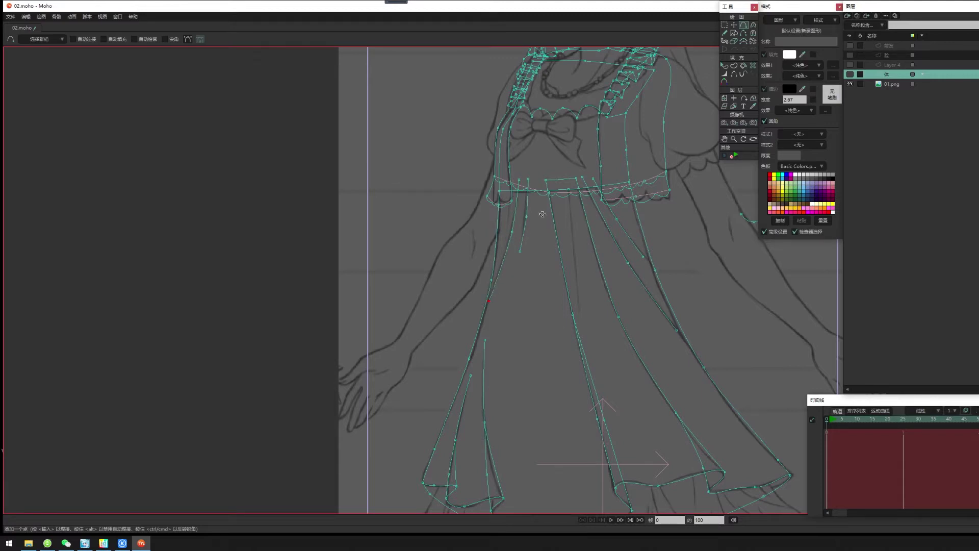
{"action": "key", "text": "g"}
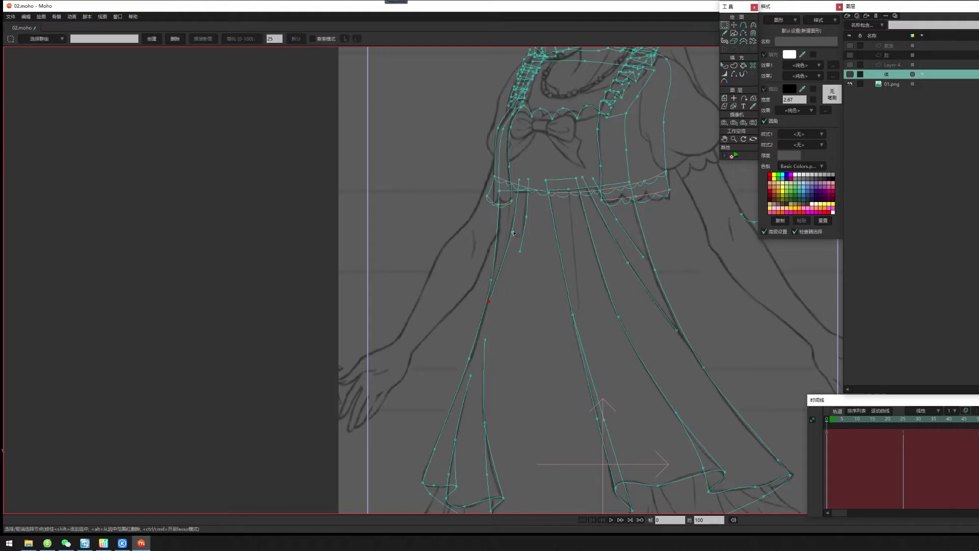
{"action": "key", "text": "t"}
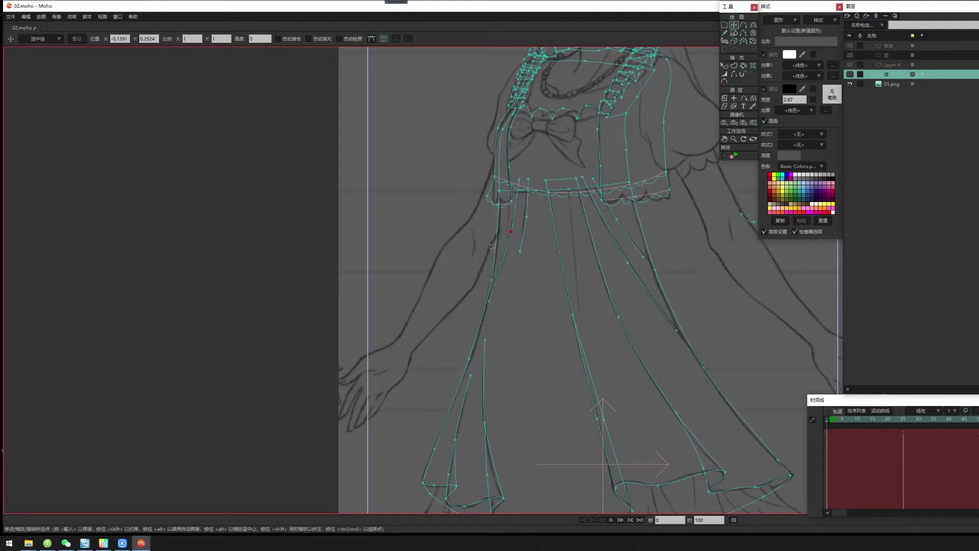
Check the traced skirt folds and hem, and examine the bodice and bow area against the sketch.
{"action": "scroll", "coordinate": [674, 339], "scroll_direction": "down", "scroll_amount": 3}
{"action": "left_click_drag", "start_coordinate": [568, 335], "coordinate": [592, 273]}
{"action": "scroll", "coordinate": [663, 349], "scroll_direction": "down", "scroll_amount": 1}
{"action": "left_click_drag", "start_coordinate": [726, 374], "coordinate": [663, 361]}
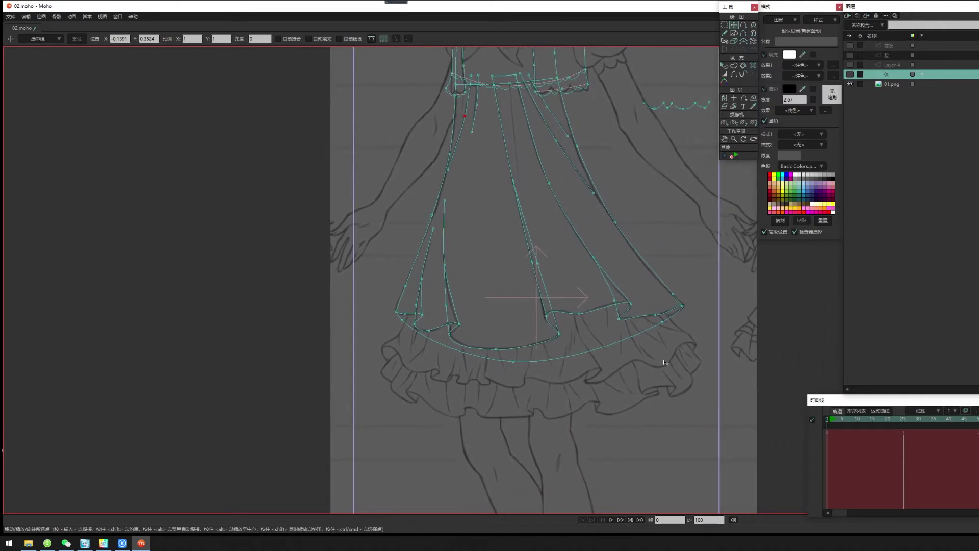
{"action": "scroll", "coordinate": [664, 362], "scroll_direction": "down", "scroll_amount": 2}
{"action": "scroll", "coordinate": [579, 297], "scroll_direction": "up", "scroll_amount": 4}
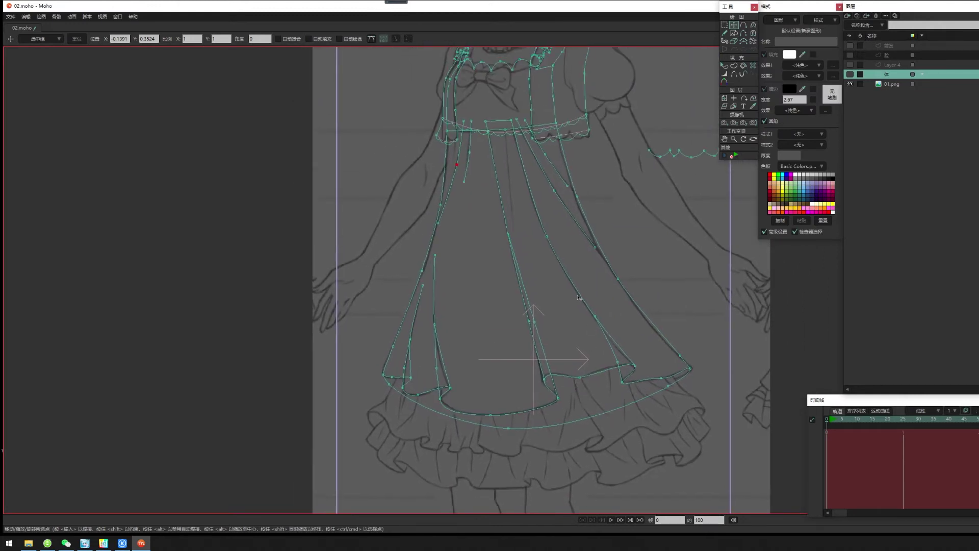
{"action": "scroll", "coordinate": [579, 297], "scroll_direction": "up", "scroll_amount": 5}
{"action": "scroll", "coordinate": [519, 234], "scroll_direction": "up", "scroll_amount": 5}
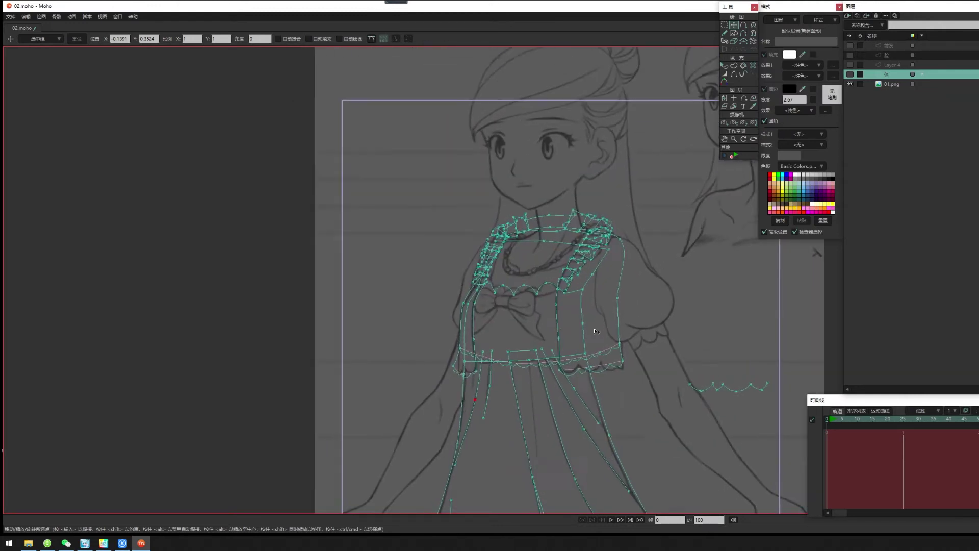
{"action": "scroll", "coordinate": [584, 336], "scroll_direction": "up", "scroll_amount": 2}
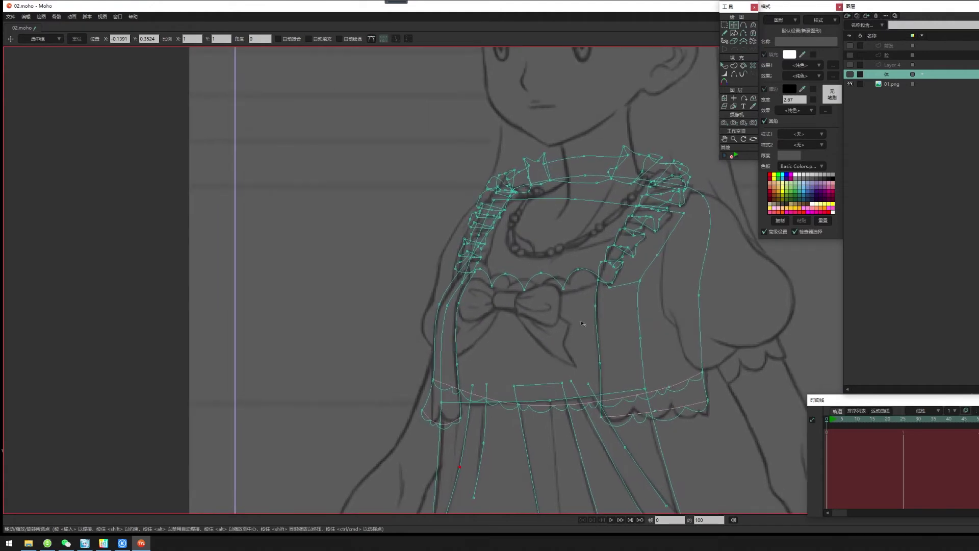
{"action": "left_click_drag", "start_coordinate": [558, 308], "coordinate": [543, 296]}
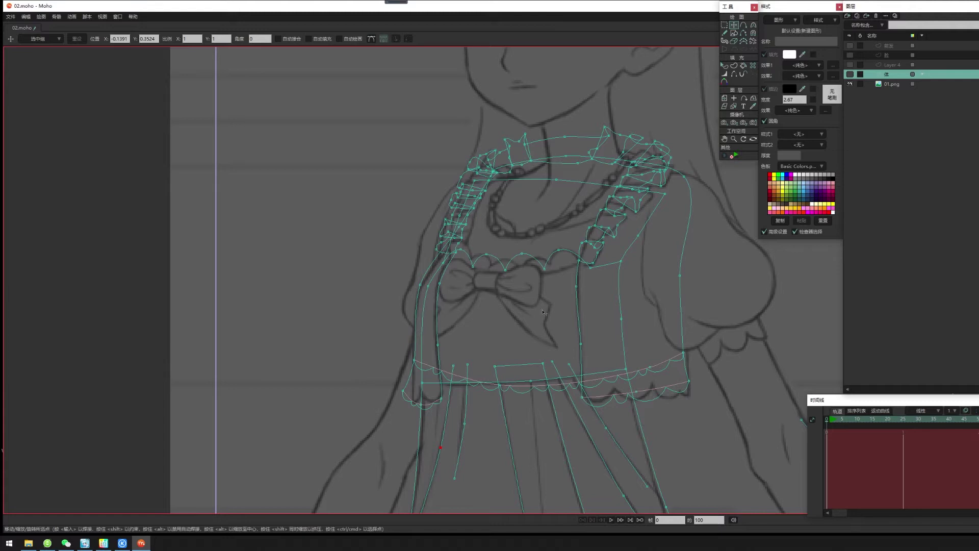
{"action": "scroll", "coordinate": [491, 318], "scroll_direction": "up", "scroll_amount": 3}
Try to trace a line along the left side of the bow below the scalloped neckline trim.
{"action": "key", "text": "a"}
{"action": "scroll", "coordinate": [510, 270], "scroll_direction": "up", "scroll_amount": 2}
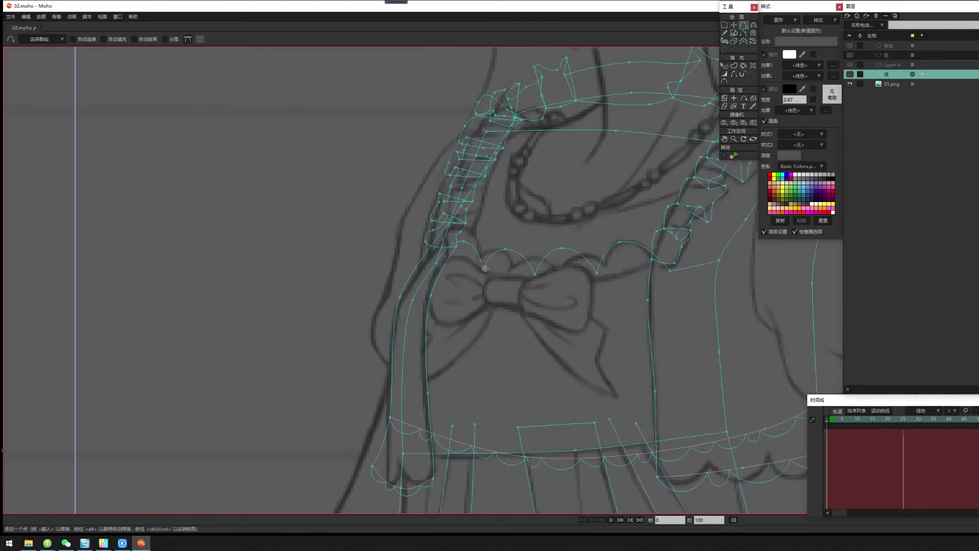
{"action": "left_click_drag", "start_coordinate": [459, 257], "coordinate": [448, 324]}
{"action": "key", "text": "ctrl+z"}
Draw a fold line from the waist down beside the central fold, ending near the middle of the skirt.
{"action": "scroll", "coordinate": [317, 345], "scroll_direction": "down", "scroll_amount": 4}
{"action": "left_click_drag", "start_coordinate": [528, 404], "coordinate": [507, 398]}
{"action": "scroll", "coordinate": [508, 408], "scroll_direction": "up", "scroll_amount": 3}
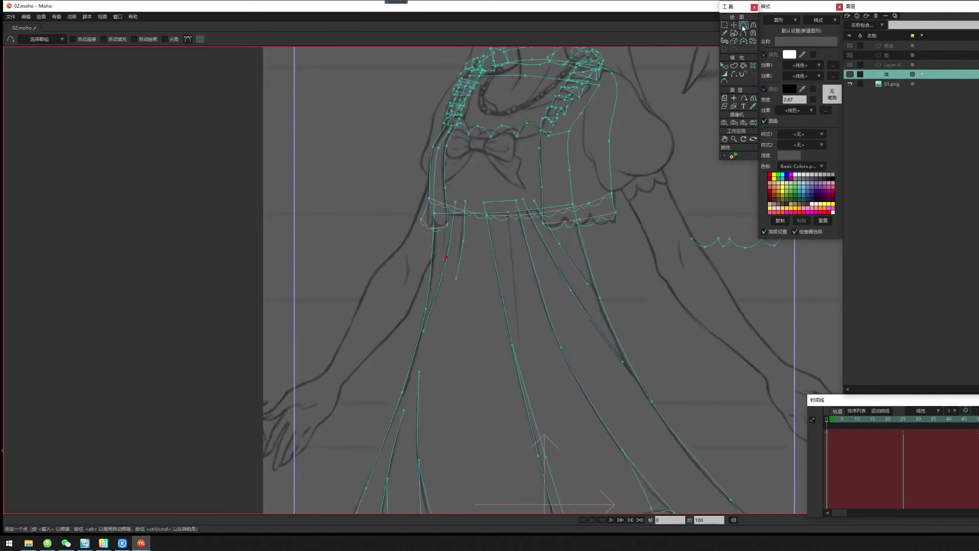
{"action": "scroll", "coordinate": [512, 254], "scroll_direction": "up", "scroll_amount": 2}
{"action": "left_click_drag", "start_coordinate": [515, 250], "coordinate": [530, 379]}
{"action": "scroll", "coordinate": [529, 378], "scroll_direction": "down", "scroll_amount": 3}
{"action": "scroll", "coordinate": [655, 338], "scroll_direction": "down", "scroll_amount": 2}
Draw a short extra fold line from the left side of the waist beside the existing long fold.
{"action": "scroll", "coordinate": [574, 182], "scroll_direction": "up", "scroll_amount": 5}
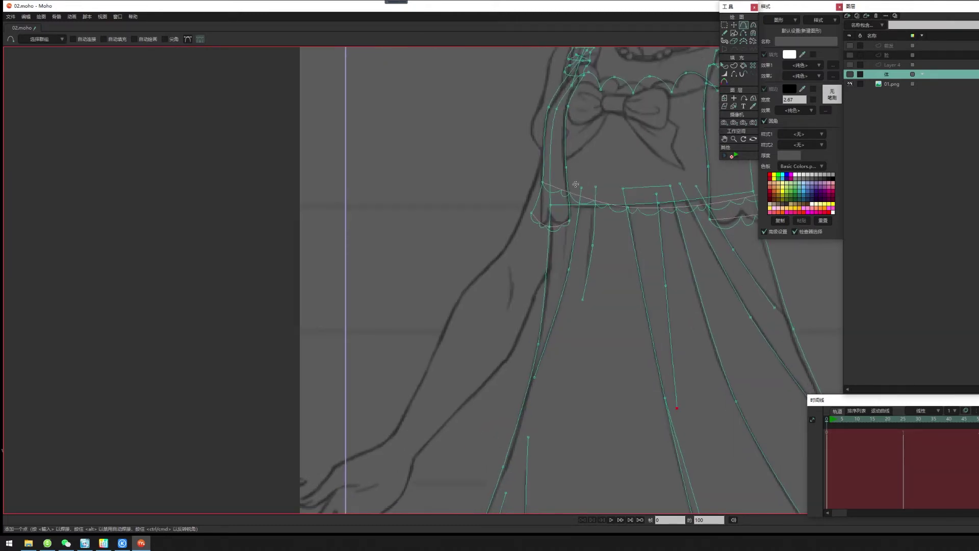
{"action": "left_click_drag", "start_coordinate": [575, 182], "coordinate": [563, 284]}
{"action": "scroll", "coordinate": [378, 334], "scroll_direction": "down", "scroll_amount": 3}
{"action": "scroll", "coordinate": [622, 299], "scroll_direction": "up", "scroll_amount": 4}
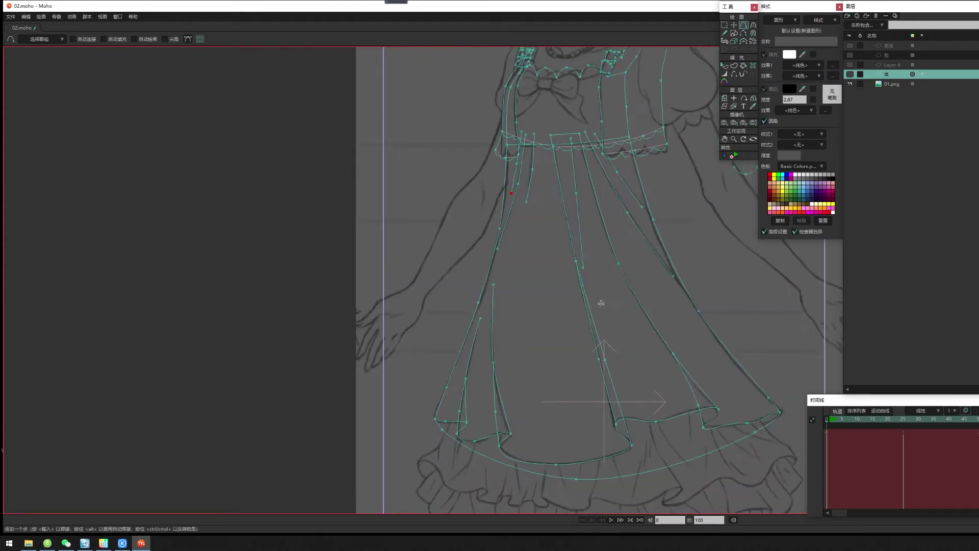
Add a new vector layer directly above the body layer for the bow.
{"action": "scroll", "coordinate": [601, 322], "scroll_direction": "down", "scroll_amount": 2}
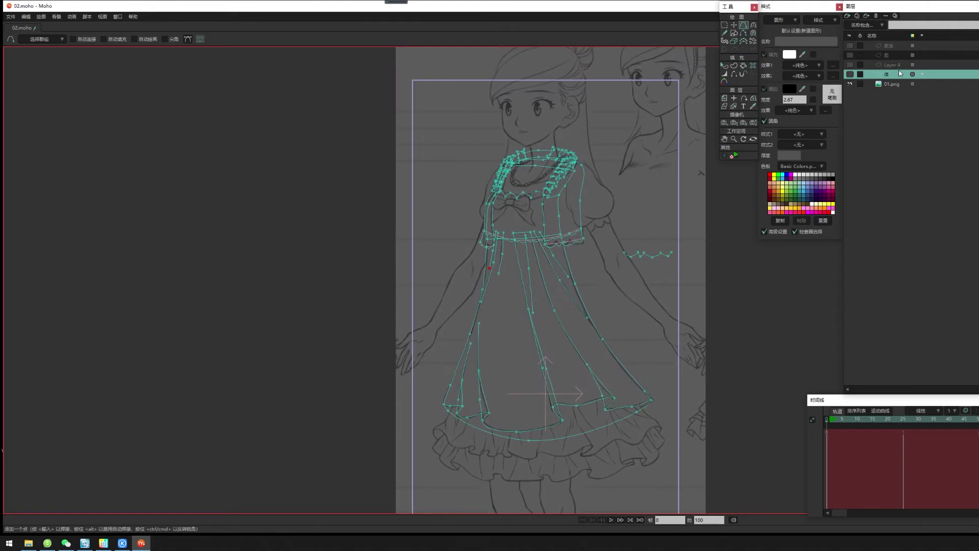
{"action": "left_click", "coordinate": [848, 16]}
{"action": "left_click", "coordinate": [856, 26]}
Trace the bow's closed outline on the new layer, around both loops and along the knot's upper and lower edges.
{"action": "left_click_drag", "start_coordinate": [582, 235], "coordinate": [589, 258]}
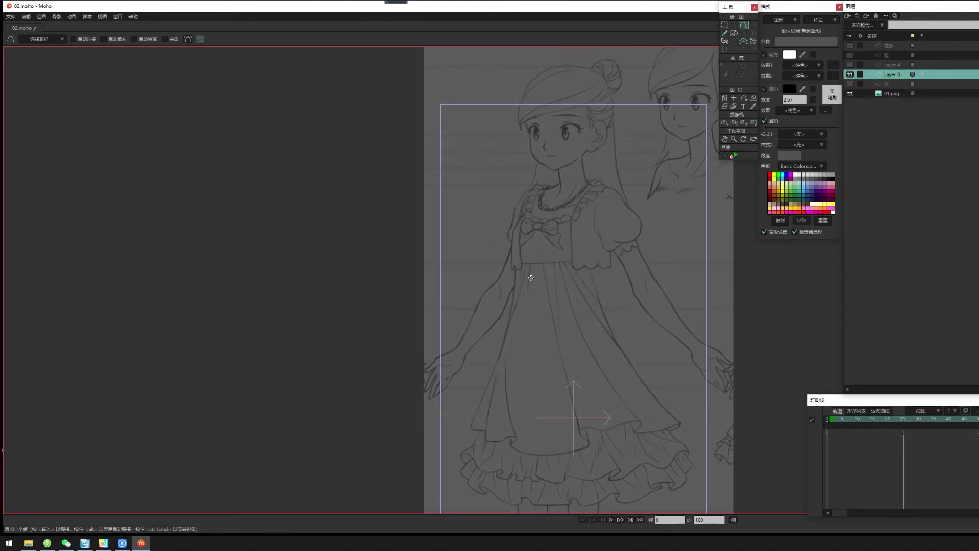
{"action": "left_click_drag", "start_coordinate": [533, 278], "coordinate": [494, 279]}
{"action": "scroll", "coordinate": [495, 278], "scroll_direction": "up", "scroll_amount": 3}
{"action": "scroll", "coordinate": [519, 223], "scroll_direction": "up", "scroll_amount": 2}
{"action": "left_click_drag", "start_coordinate": [526, 227], "coordinate": [586, 310]}
{"action": "scroll", "coordinate": [586, 310], "scroll_direction": "up", "scroll_amount": 1}
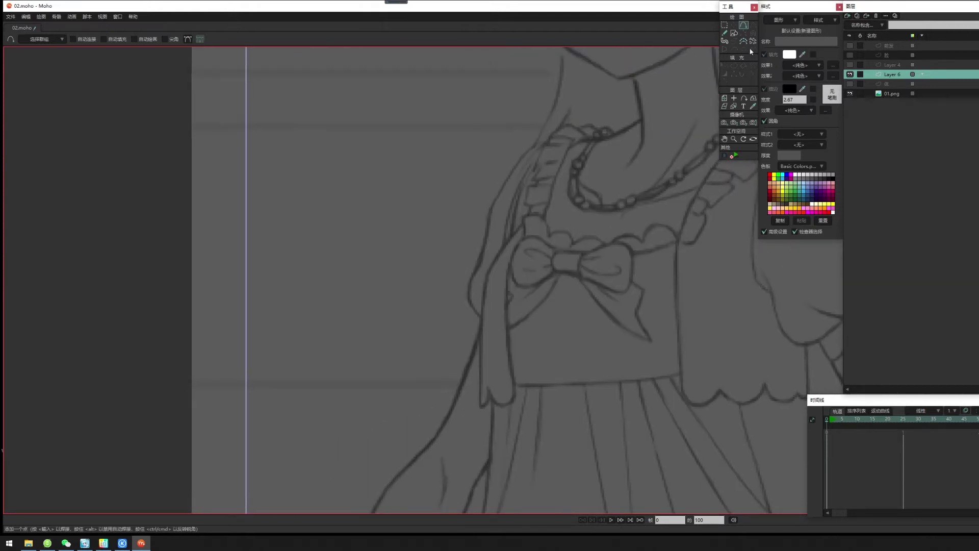
{"action": "scroll", "coordinate": [522, 267], "scroll_direction": "up", "scroll_amount": 1}
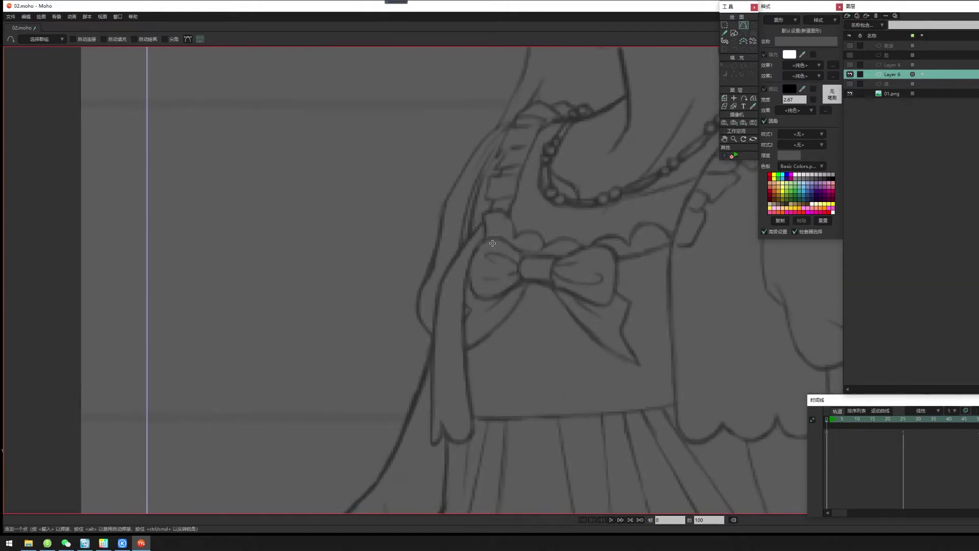
{"action": "left_click_drag", "start_coordinate": [476, 233], "coordinate": [469, 313]}
{"action": "left_click_drag", "start_coordinate": [472, 264], "coordinate": [463, 265]}
{"action": "left_click_drag", "start_coordinate": [470, 313], "coordinate": [494, 316]}
Move the outline points of both loops and the knot to fit the bow in the sketch.
{"action": "key", "text": "t"}
{"action": "left_click_drag", "start_coordinate": [476, 269], "coordinate": [477, 277]}
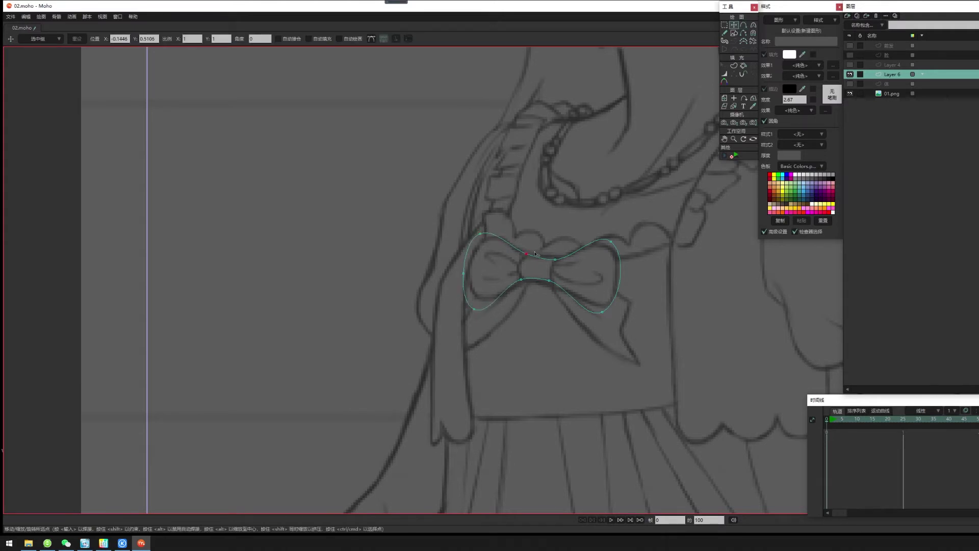
{"action": "left_click_drag", "start_coordinate": [556, 259], "coordinate": [557, 285]}
{"action": "left_click_drag", "start_coordinate": [599, 319], "coordinate": [597, 319]}
{"action": "left_click_drag", "start_coordinate": [606, 238], "coordinate": [602, 236]}
Reduce the curvature at the knot's four corner points so the edges between them run nearly straight.
{"action": "key", "text": "c"}
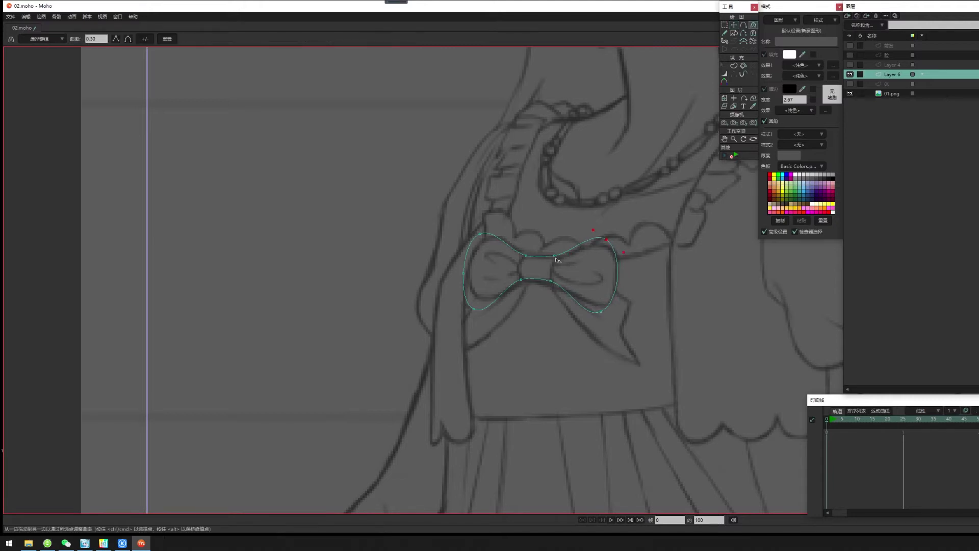
{"action": "left_click_drag", "start_coordinate": [243, 261], "coordinate": [209, 261]}
{"action": "key", "text": "t"}
{"action": "key", "text": "c"}
{"action": "left_click", "coordinate": [550, 280]}
{"action": "left_click_drag", "start_coordinate": [639, 329], "coordinate": [648, 337]}
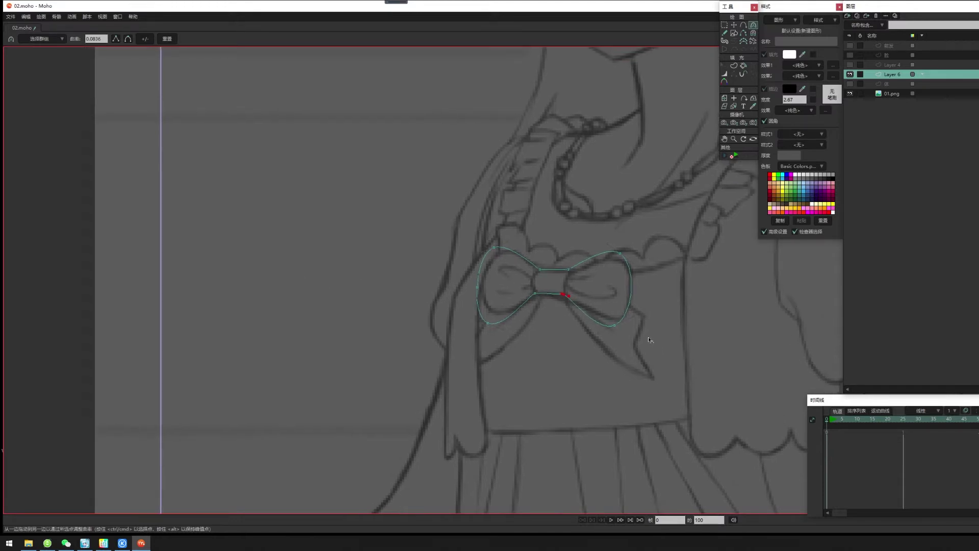
Nudge the knot's upper-left corner point onto the sketched corner.
{"action": "key", "text": "g"}
{"action": "left_click_drag", "start_coordinate": [559, 222], "coordinate": [544, 221]}
{"action": "scroll", "coordinate": [515, 269], "scroll_direction": "up", "scroll_amount": 1}
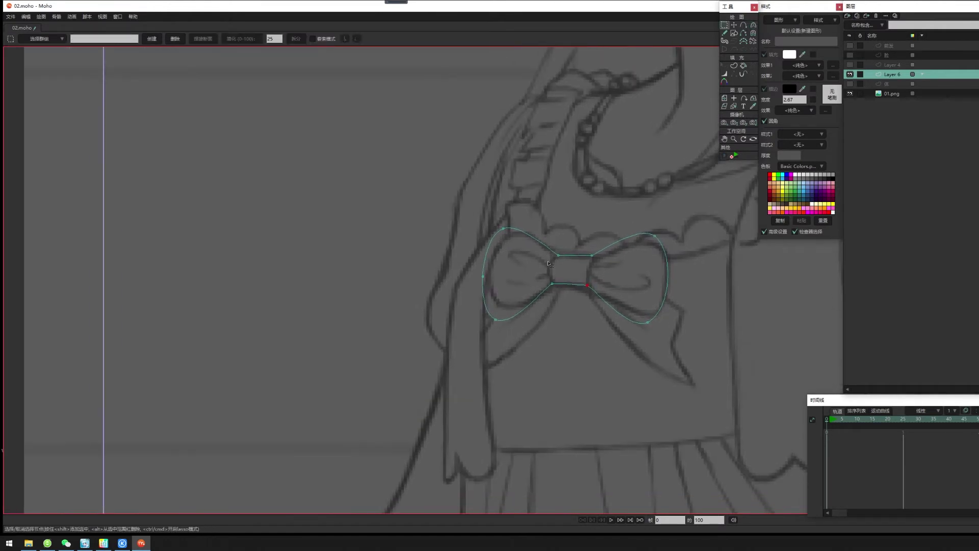
{"action": "key", "text": "t"}
{"action": "left_click", "coordinate": [556, 253]}
{"action": "left_click_drag", "start_coordinate": [558, 254], "coordinate": [558, 253]}
{"action": "scroll", "coordinate": [544, 314], "scroll_direction": "up", "scroll_amount": 1}
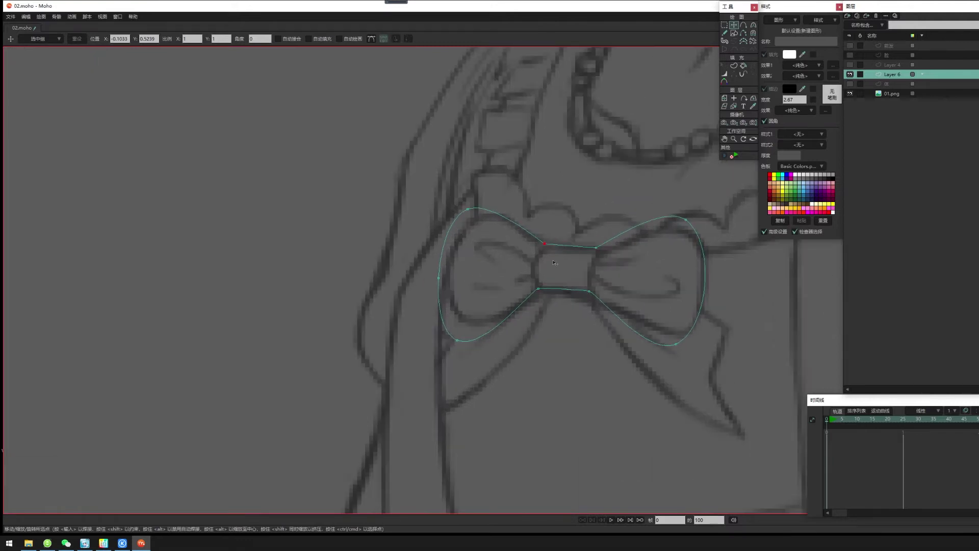
{"action": "key", "text": "a"}
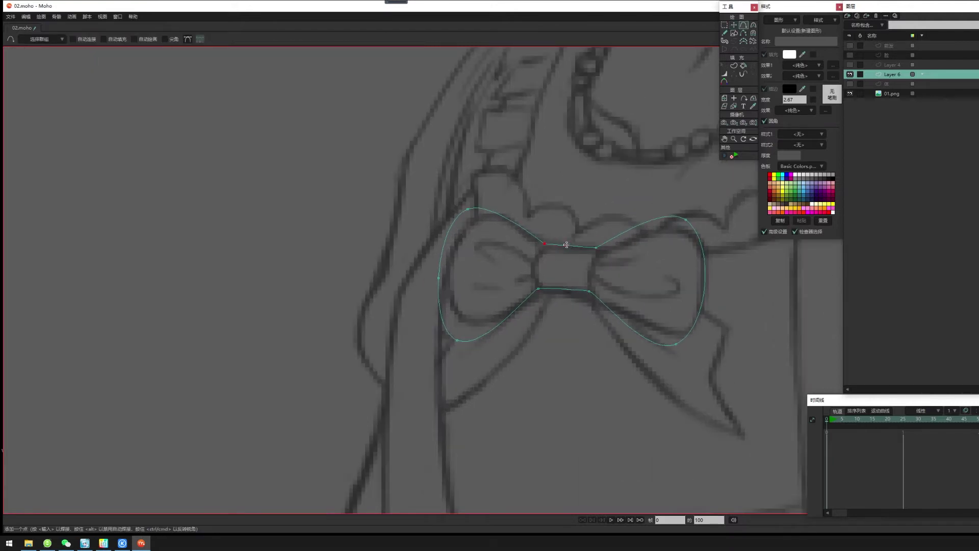
{"action": "left_click_drag", "start_coordinate": [566, 244], "coordinate": [566, 239]}
{"action": "key", "text": "ctrl+z"}
Bend the knot's upper edge upward and its lower edge downward by adjusting the curve handles at the four corners.
{"action": "left_click_drag", "start_coordinate": [564, 258], "coordinate": [535, 302]}
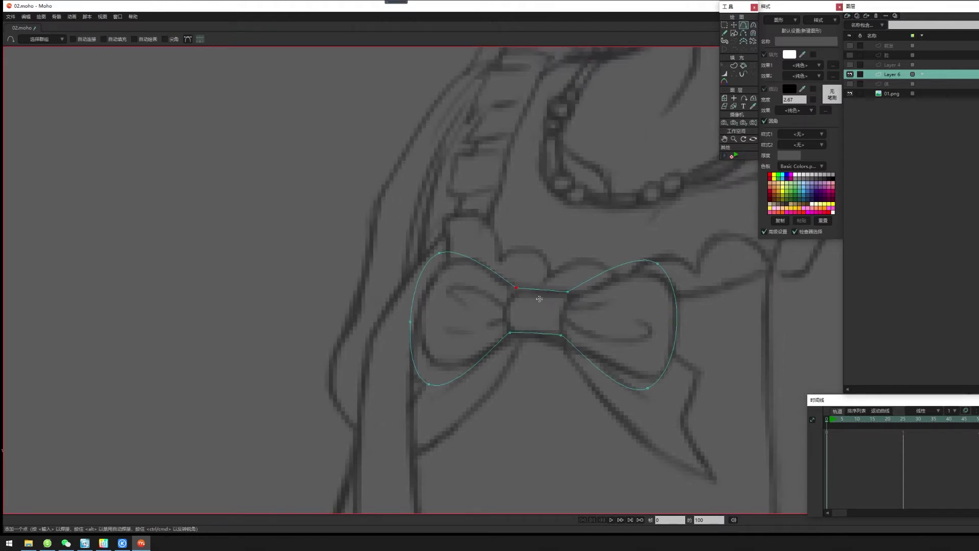
{"action": "key", "text": "c"}
{"action": "scroll", "coordinate": [524, 297], "scroll_direction": "up", "scroll_amount": 1}
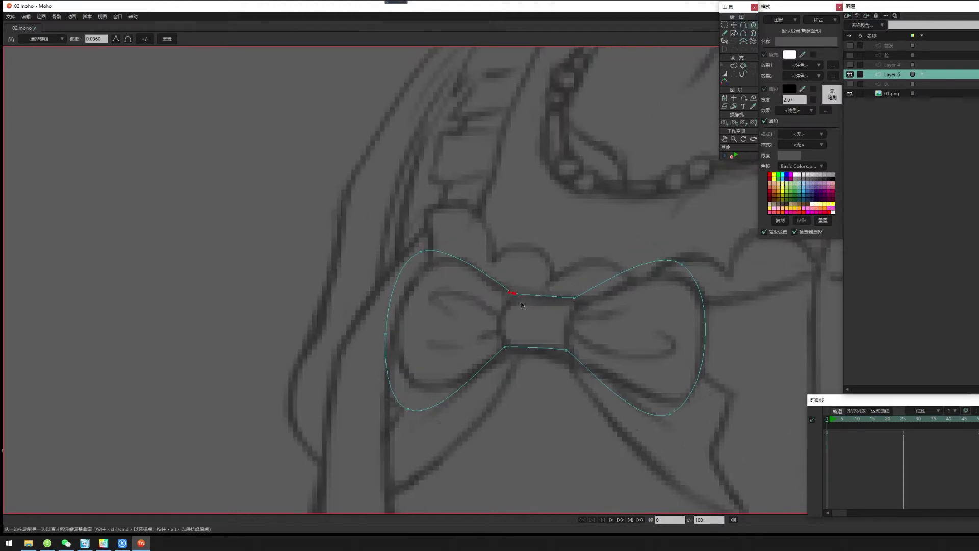
{"action": "scroll", "coordinate": [527, 293], "scroll_direction": "up", "scroll_amount": 1}
{"action": "left_click_drag", "start_coordinate": [529, 291], "coordinate": [561, 284]}
{"action": "left_click", "coordinate": [584, 299]}
{"action": "left_click", "coordinate": [503, 357]}
{"action": "left_click_drag", "start_coordinate": [510, 358], "coordinate": [557, 372]}
{"action": "left_click", "coordinate": [576, 362]}
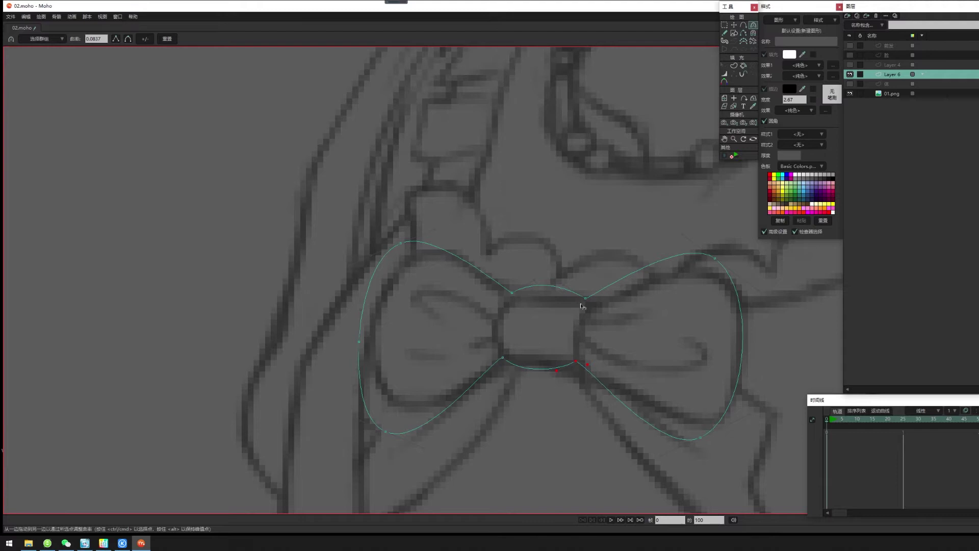
Shift the knot's lower-right corner point slightly to match the sketch.
{"action": "left_click_drag", "start_coordinate": [534, 382], "coordinate": [540, 349]}
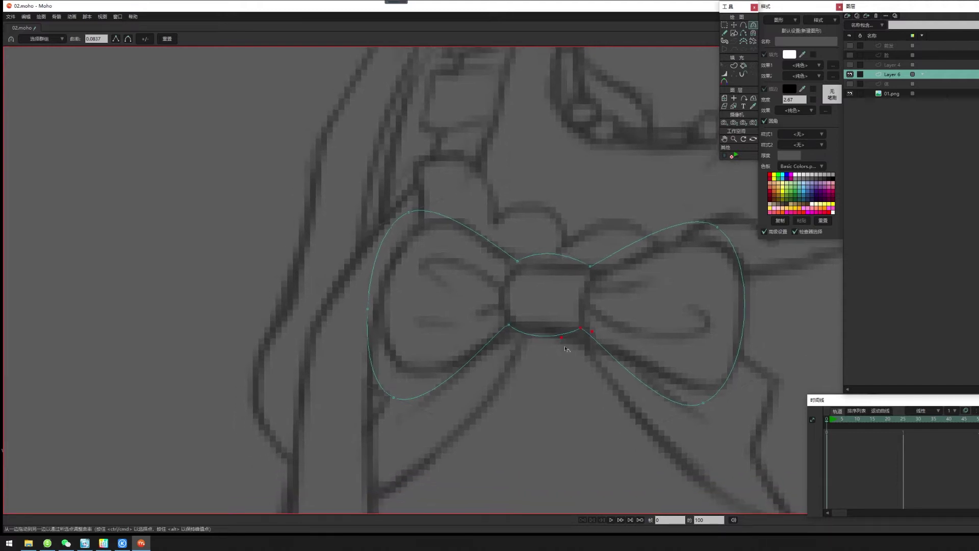
{"action": "scroll", "coordinate": [604, 331], "scroll_direction": "down", "scroll_amount": 1}
{"action": "key", "text": "t"}
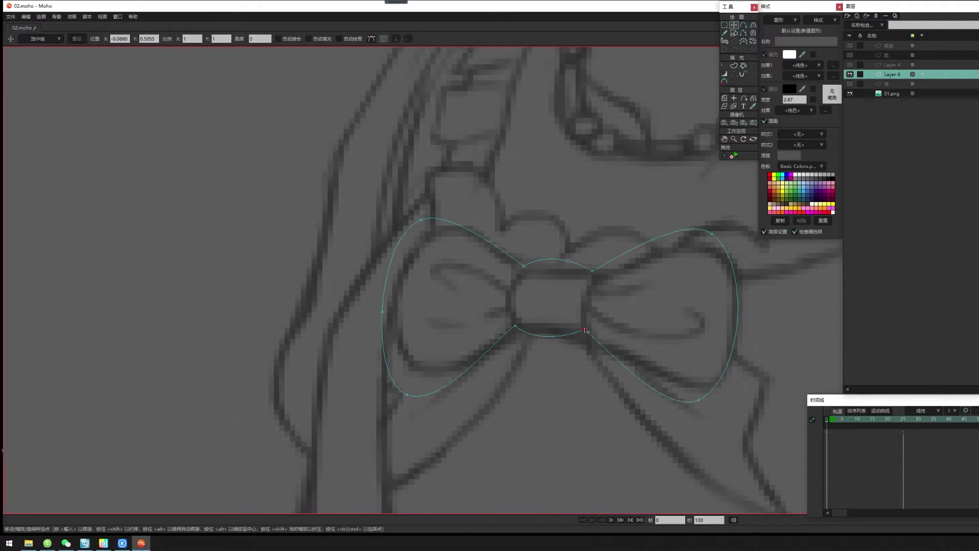
{"action": "scroll", "coordinate": [545, 260], "scroll_direction": "down", "scroll_amount": 2}
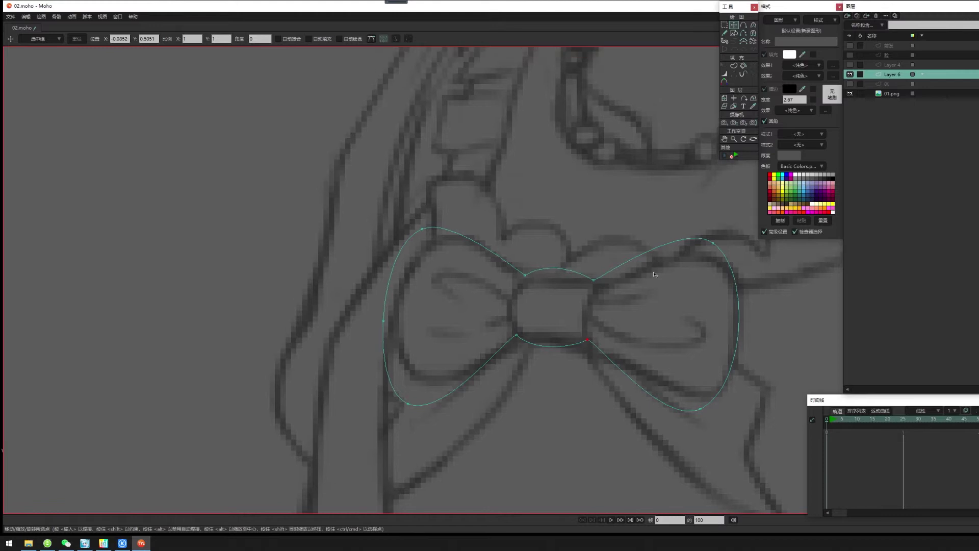
Draw three fold lines inside the bow's left loop: a hooked upper line and two short lower lines.
{"action": "key", "text": "a"}
{"action": "mouse_move", "coordinate": [493, 294]}
{"action": "left_mouse_down"}
{"action": "mouse_move", "coordinate": [469, 276]}
{"action": "mouse_move", "coordinate": [509, 279]}
{"action": "mouse_move", "coordinate": [544, 296]}
{"action": "left_mouse_up"}
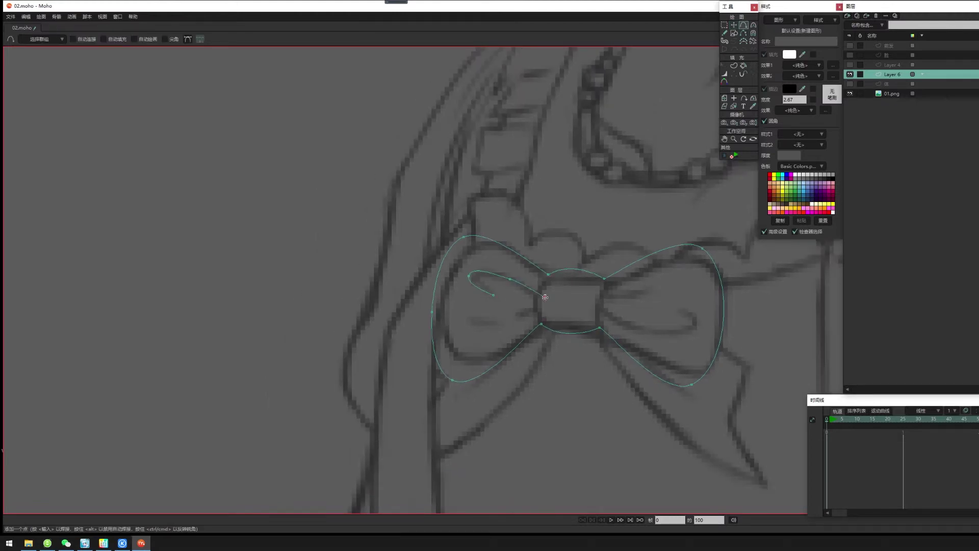
{"action": "mouse_move", "coordinate": [462, 316]}
{"action": "left_mouse_down"}
{"action": "mouse_move", "coordinate": [517, 326]}
{"action": "mouse_move", "coordinate": [521, 315]}
{"action": "mouse_move", "coordinate": [546, 311]}
{"action": "left_mouse_up"}
{"action": "left_click", "coordinate": [505, 327]}
Pull the left loop's lower and outer points inward to tighten its outline.
{"action": "key", "text": "t"}
{"action": "left_click", "coordinate": [466, 373]}
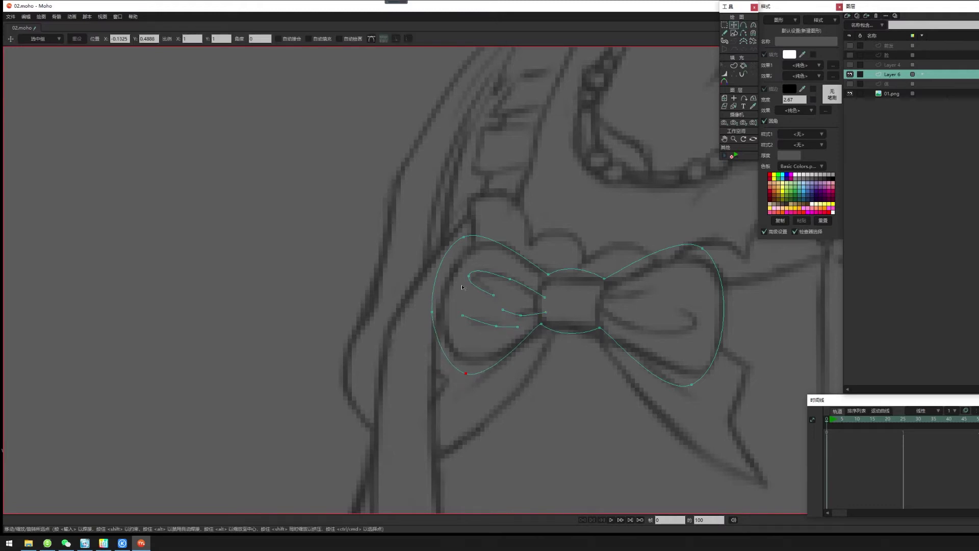
{"action": "left_click_drag", "start_coordinate": [440, 310], "coordinate": [448, 291]}
Draw the knot's left side between its upper and lower corners and curve it outward with a middle point.
{"action": "key", "text": "a"}
{"action": "left_click_drag", "start_coordinate": [549, 274], "coordinate": [540, 325]}
{"action": "left_click_drag", "start_coordinate": [546, 284], "coordinate": [541, 299]}
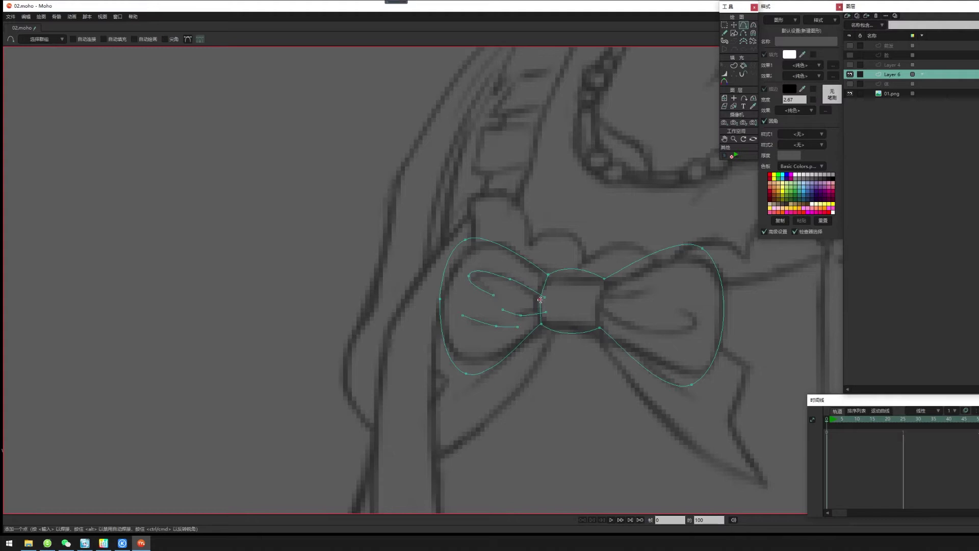
{"action": "key", "text": "c"}
Draw the knot's right side between its corners, pull its middle inward and smooth the curve.
{"action": "key", "text": "a"}
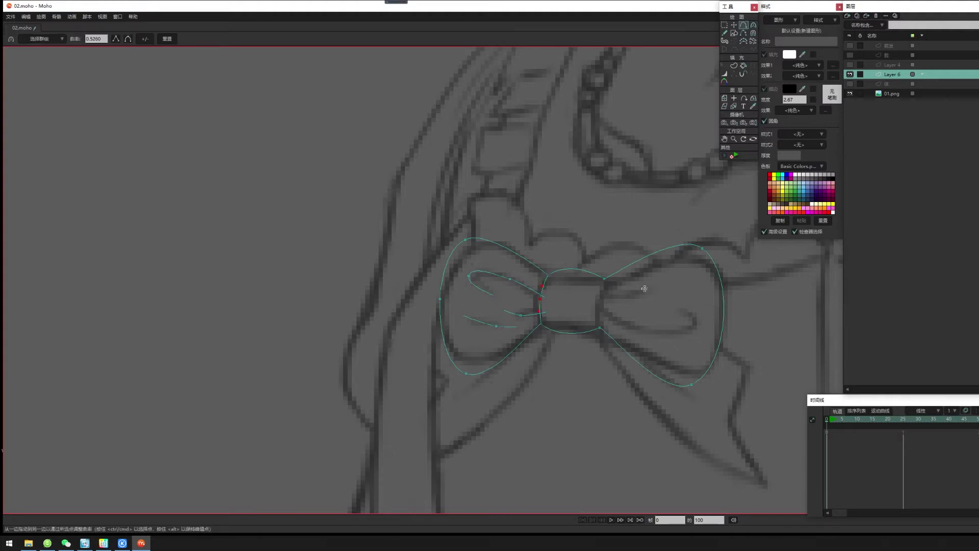
{"action": "left_click_drag", "start_coordinate": [604, 278], "coordinate": [599, 328]}
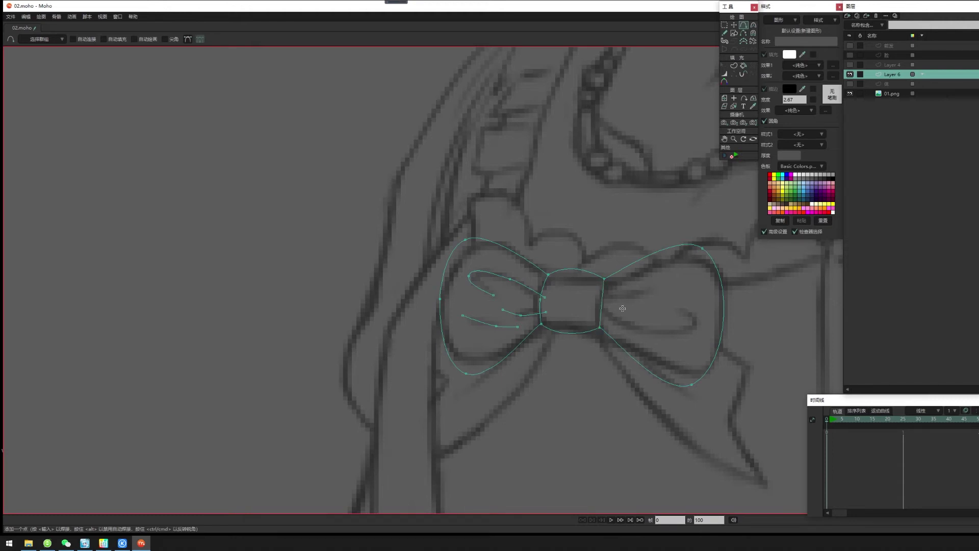
{"action": "scroll", "coordinate": [622, 308], "scroll_direction": "up", "scroll_amount": 3}
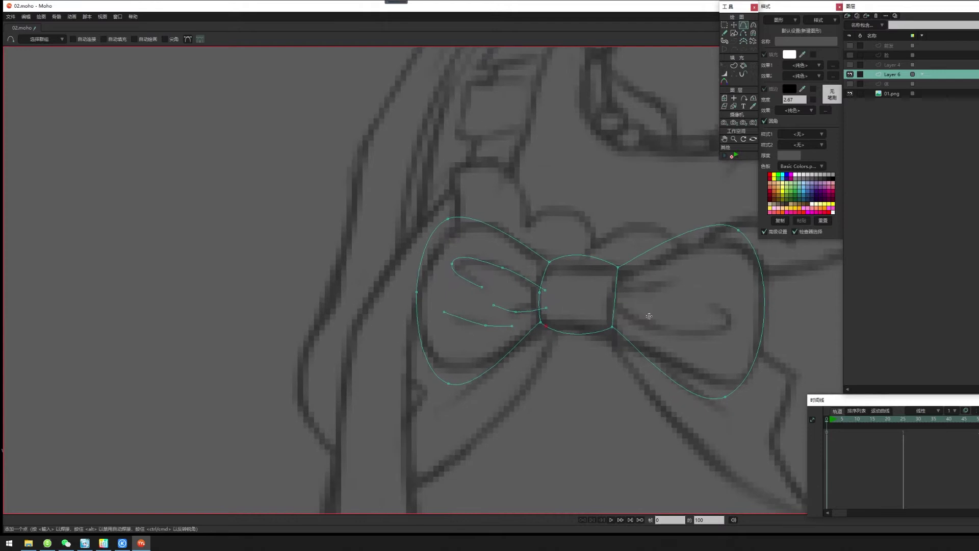
{"action": "left_click_drag", "start_coordinate": [611, 320], "coordinate": [605, 321]}
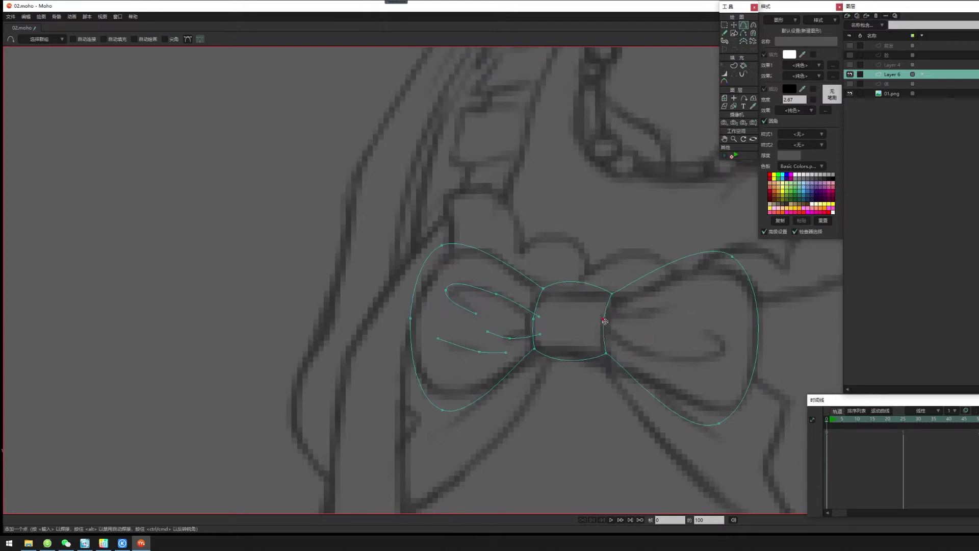
{"action": "key", "text": "c"}
{"action": "left_click_drag", "start_coordinate": [809, 357], "coordinate": [692, 347]}
{"action": "scroll", "coordinate": [663, 362], "scroll_direction": "down", "scroll_amount": 2}
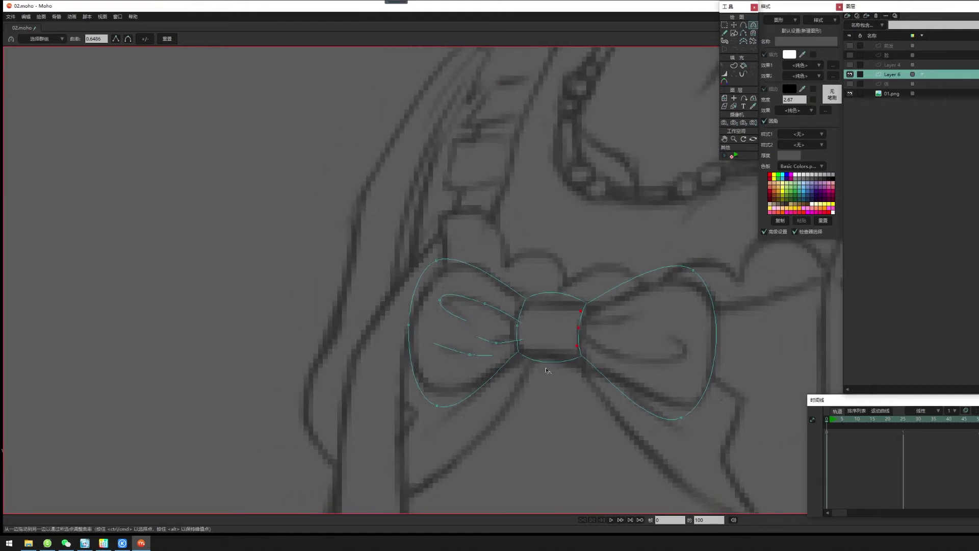
{"action": "key", "text": "t"}
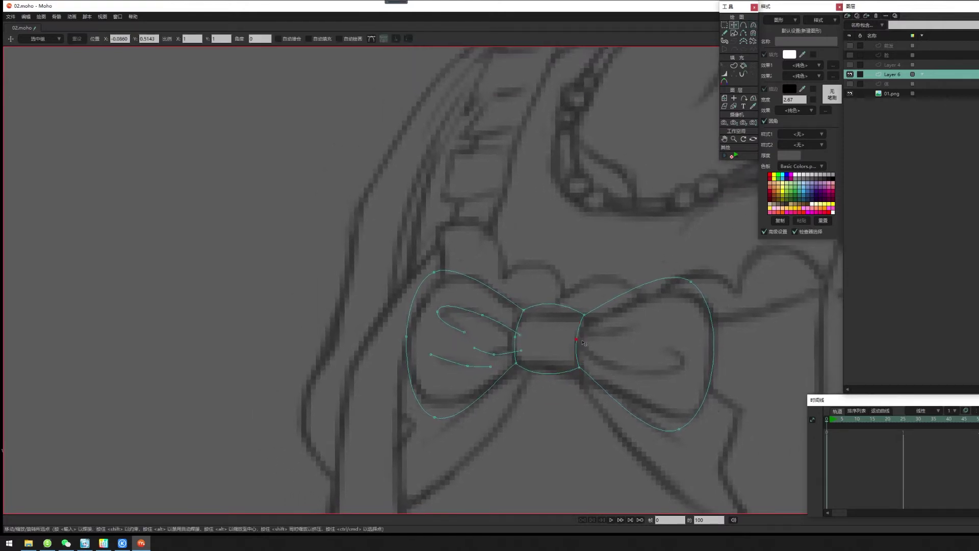
Draw two fold lines in the bow's right loop: a long hooked line from the knot and a short one above it.
{"action": "key", "text": "a"}
{"action": "left_click_drag", "start_coordinate": [562, 334], "coordinate": [617, 371]}
{"action": "left_click", "coordinate": [686, 363]}
{"action": "left_click", "coordinate": [659, 346]}
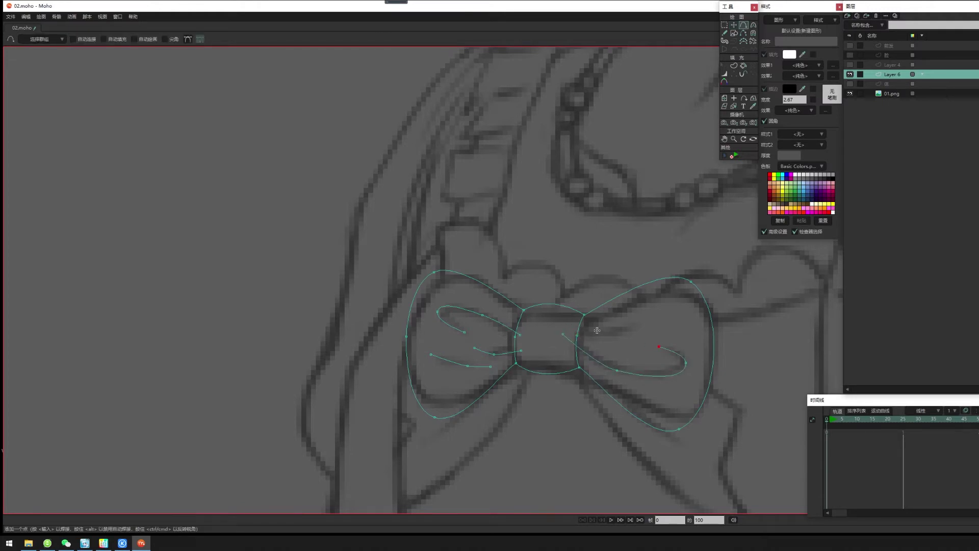
{"action": "left_click_drag", "start_coordinate": [568, 322], "coordinate": [593, 335]}
{"action": "left_click", "coordinate": [628, 329]}
Adjust the curvature of the right loop's long hooked fold line to follow the sketch.
{"action": "key", "text": "c"}
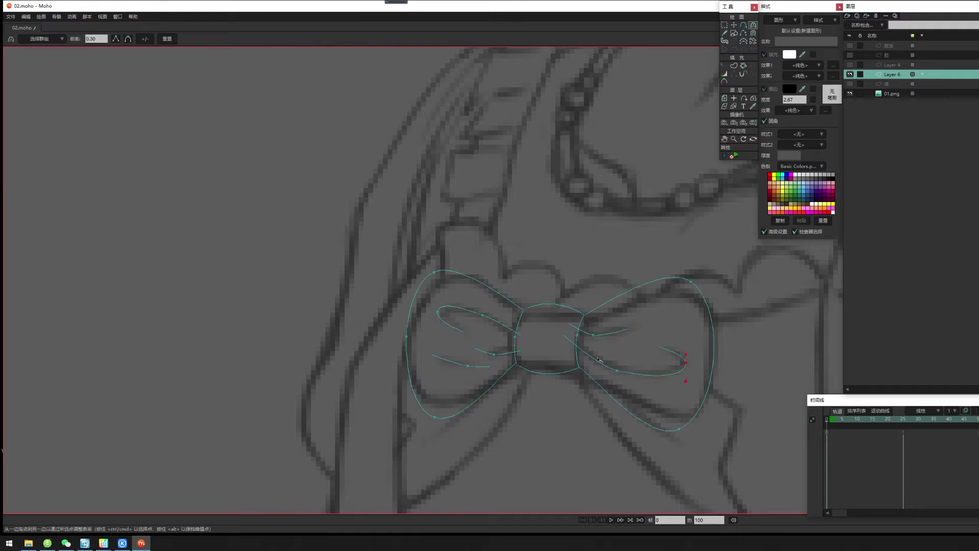
{"action": "left_click", "coordinate": [617, 370]}
{"action": "left_click_drag", "start_coordinate": [594, 369], "coordinate": [586, 361]}
{"action": "left_click_drag", "start_coordinate": [600, 360], "coordinate": [575, 344]}
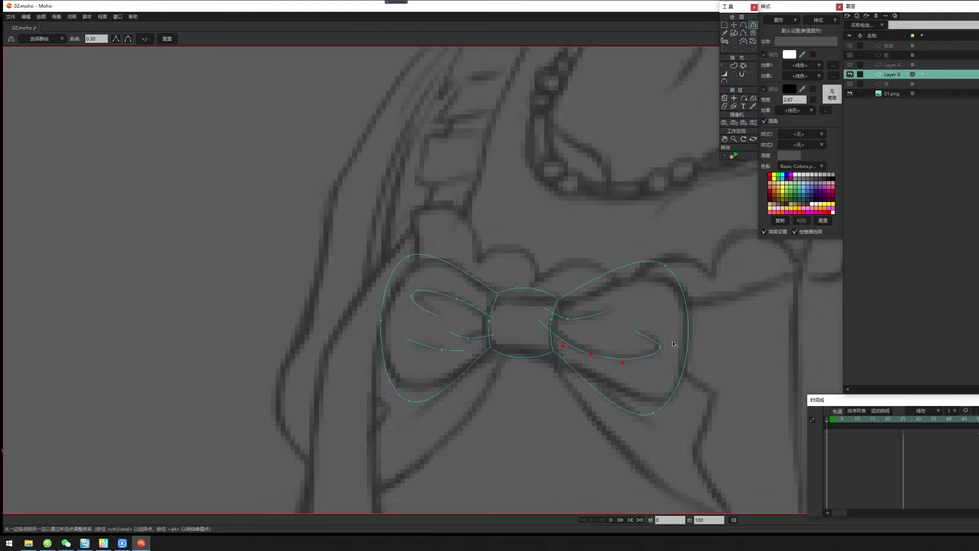
{"action": "left_click", "coordinate": [661, 346]}
{"action": "left_click_drag", "start_coordinate": [661, 343], "coordinate": [663, 335]}
Adjust the curvature of the left loop's three fold lines.
{"action": "left_click", "coordinate": [412, 295]}
{"action": "left_click", "coordinate": [492, 321]}
{"action": "left_click_drag", "start_coordinate": [497, 320], "coordinate": [478, 313]}
{"action": "left_click", "coordinate": [468, 338]}
{"action": "left_click", "coordinate": [441, 350]}
{"action": "left_click_drag", "start_coordinate": [616, 351], "coordinate": [610, 341]}
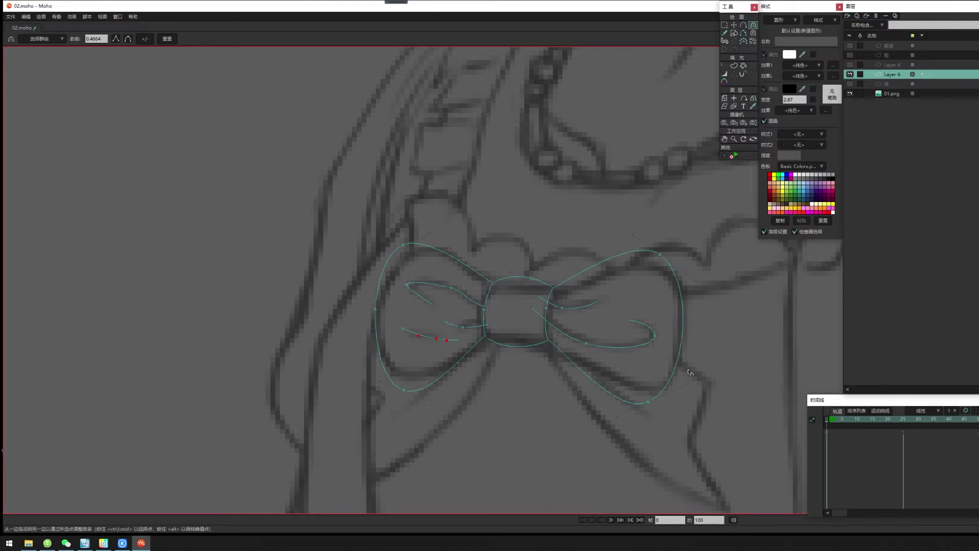
Move the right loop's lower and upper points and the adjoining upper knot corner to refine its outline.
{"action": "scroll", "coordinate": [502, 360], "scroll_direction": "down", "scroll_amount": 3}
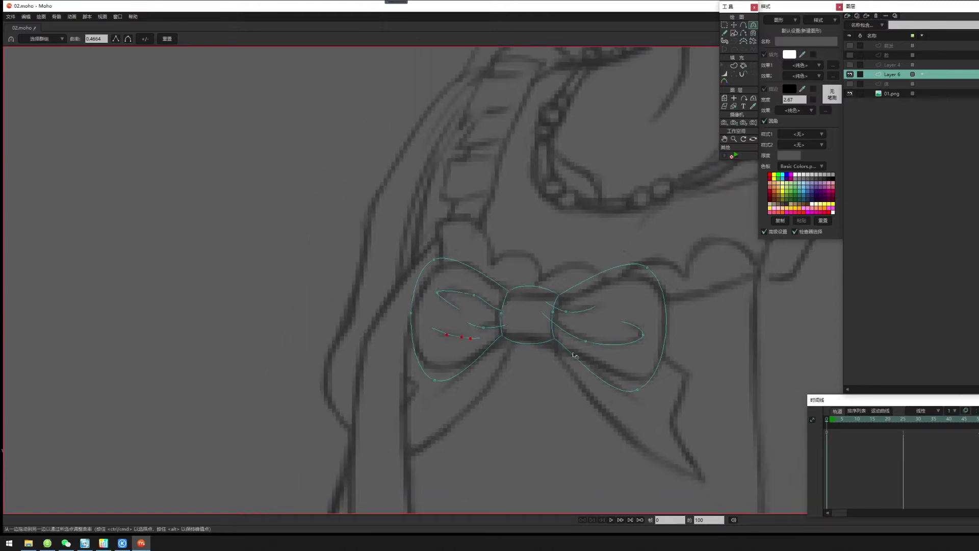
{"action": "key", "text": "t"}
{"action": "left_click", "coordinate": [628, 380]}
{"action": "left_click_drag", "start_coordinate": [640, 257], "coordinate": [637, 254]}
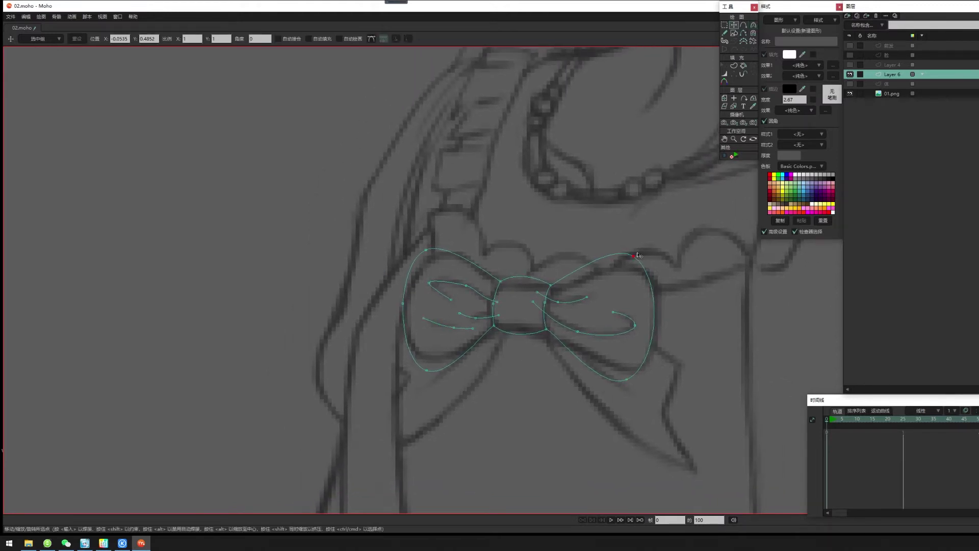
{"action": "left_click_drag", "start_coordinate": [552, 286], "coordinate": [550, 287]}
Nudge the left loop's upper point and the upper corner of the knot to balance the bow's outline.
{"action": "scroll", "coordinate": [597, 346], "scroll_direction": "down", "scroll_amount": 2}
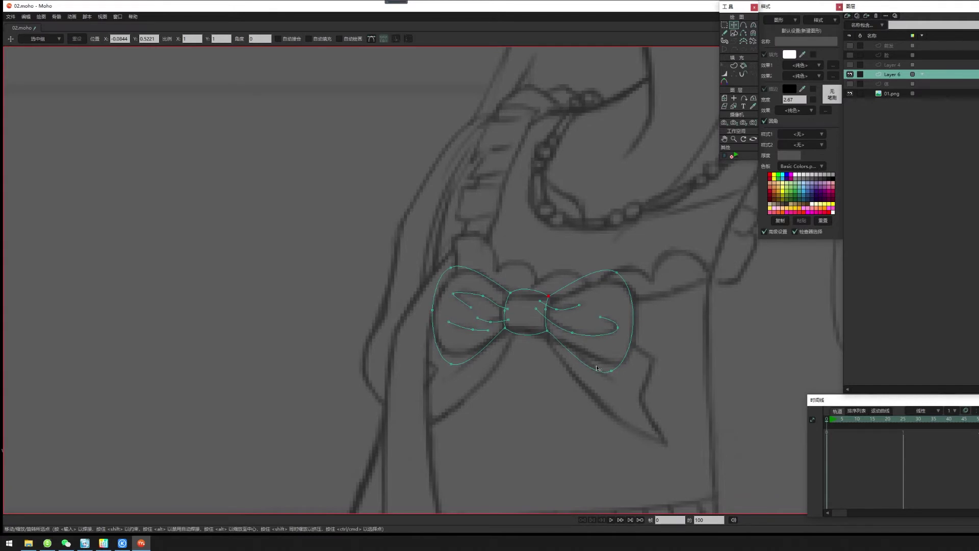
{"action": "scroll", "coordinate": [584, 360], "scroll_direction": "up", "scroll_amount": 2}
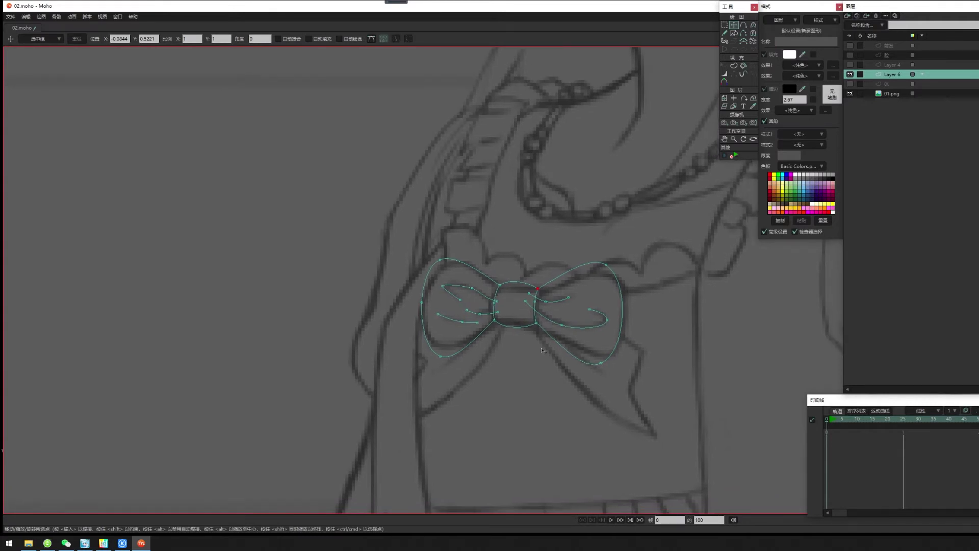
{"action": "left_click", "coordinate": [436, 238]}
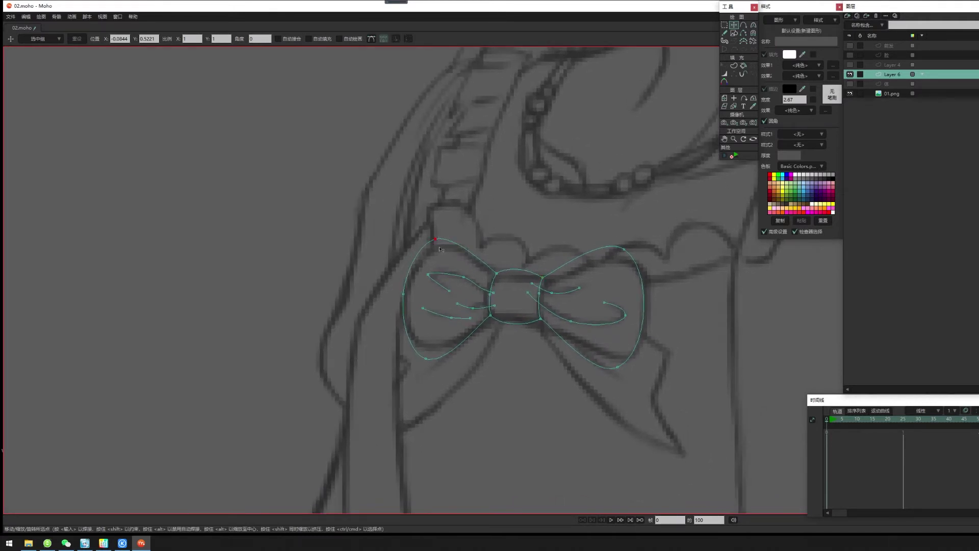
{"action": "left_click_drag", "start_coordinate": [497, 273], "coordinate": [493, 273]}
{"action": "scroll", "coordinate": [518, 337], "scroll_direction": "down", "scroll_amount": 2}
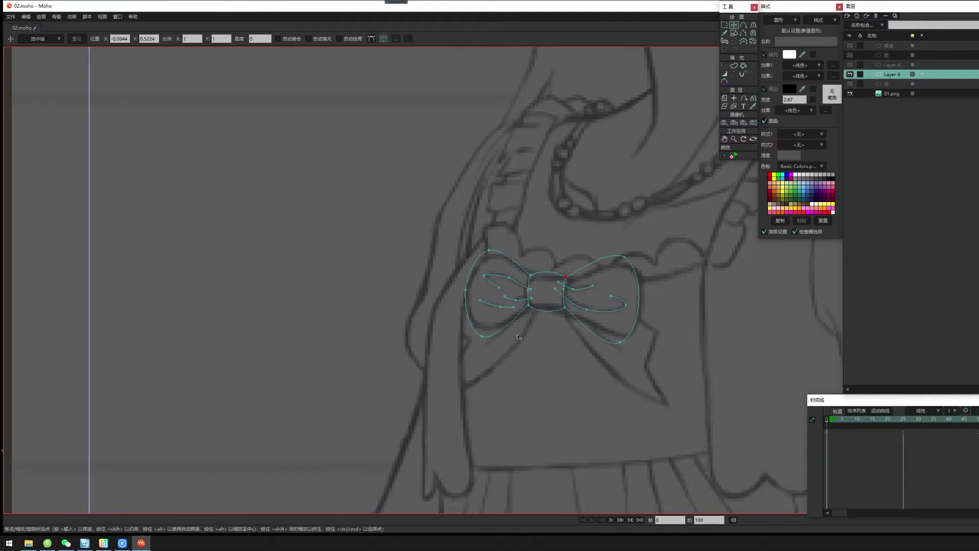
Draw the bow's right ribbon tail outline from the knot's lower corner around the pointed tip and back behind the loop to the knot.
{"action": "left_click", "coordinate": [743, 24]}
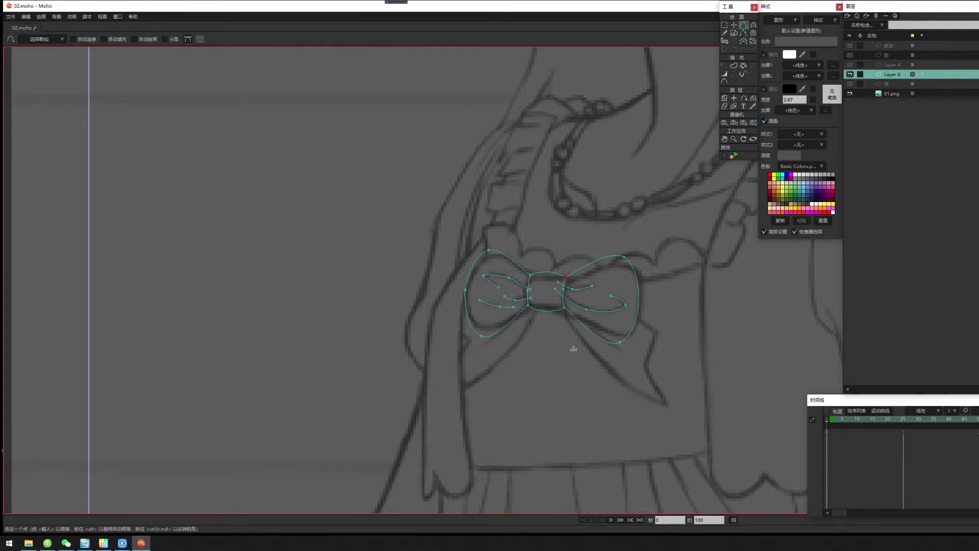
{"action": "left_click_drag", "start_coordinate": [556, 305], "coordinate": [597, 361]}
{"action": "left_click", "coordinate": [666, 407]}
{"action": "left_click", "coordinate": [654, 378]}
{"action": "left_click_drag", "start_coordinate": [654, 376], "coordinate": [565, 289]}
{"action": "key", "text": "t"}
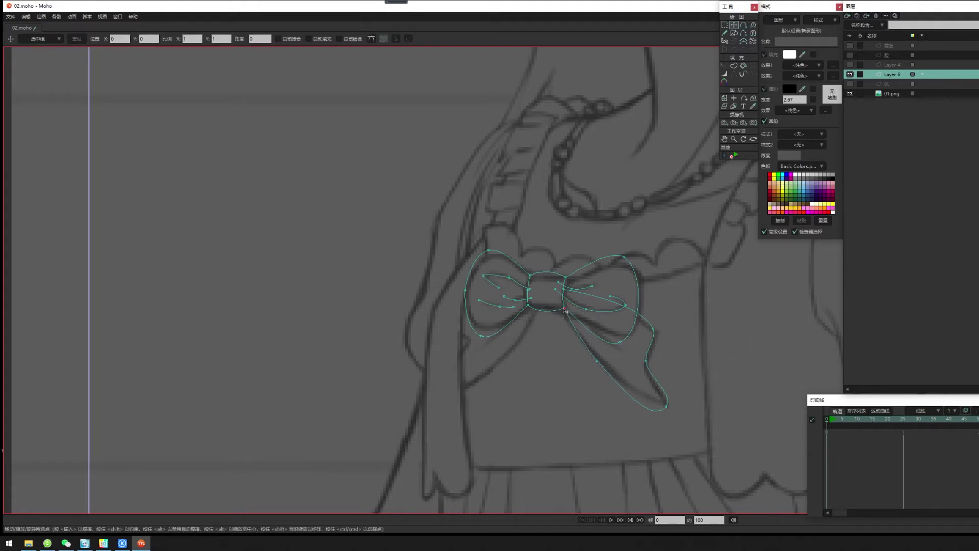
Sharpen the corners of the right tail at its pointed tip and its upper outer end.
{"action": "left_click", "coordinate": [605, 326]}
{"action": "left_click", "coordinate": [654, 332]}
{"action": "key", "text": "c"}
{"action": "left_click_drag", "start_coordinate": [672, 397], "coordinate": [326, 386]}
{"action": "left_click_drag", "start_coordinate": [591, 333], "coordinate": [299, 332]}
Add a point on the right tail's upper edge, then move the outer-edge point and the lower-edge point toward the sketch.
{"action": "key", "text": "a"}
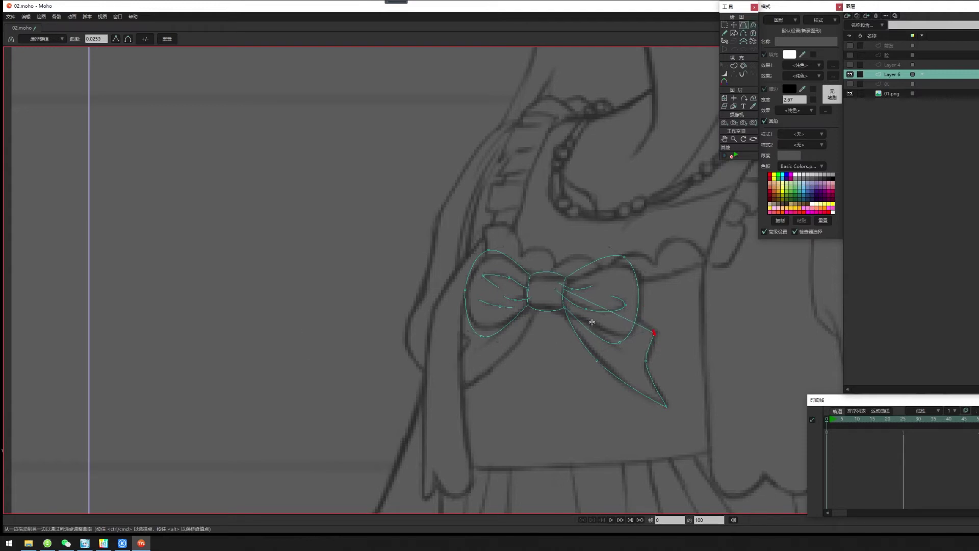
{"action": "left_click_drag", "start_coordinate": [625, 317], "coordinate": [628, 308]}
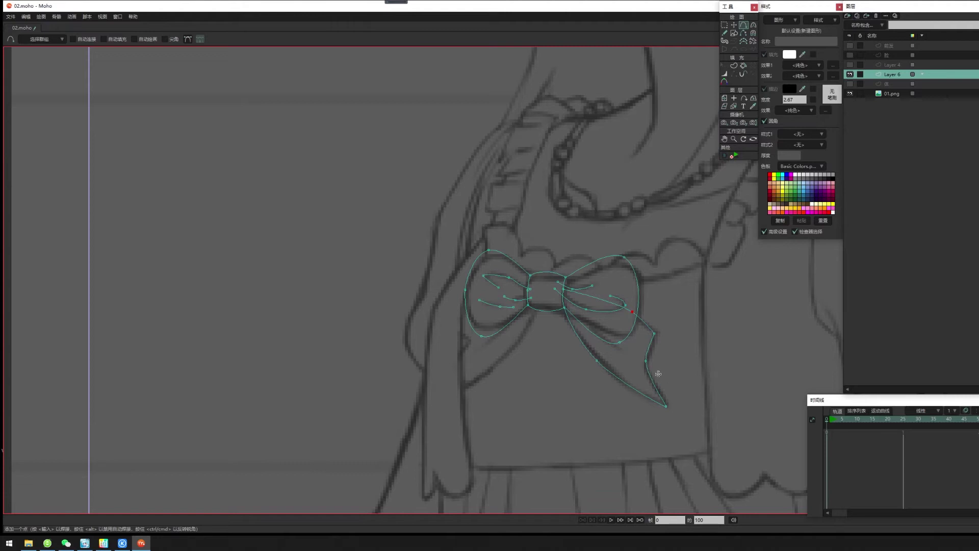
{"action": "key", "text": "t"}
{"action": "left_click_drag", "start_coordinate": [647, 361], "coordinate": [651, 377]}
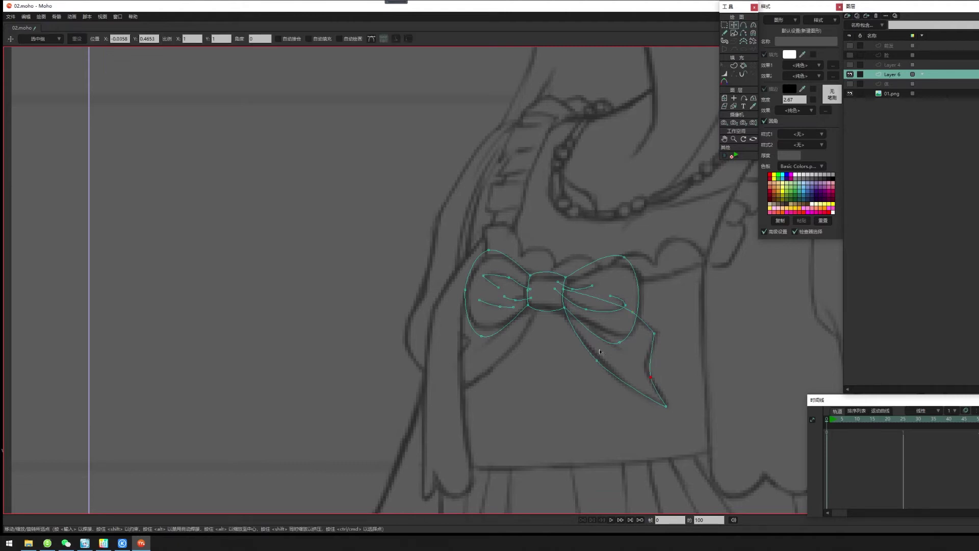
{"action": "left_click_drag", "start_coordinate": [598, 362], "coordinate": [589, 350]}
Add a point on the right tail's lower edge near the tip and reposition it together with the tip.
{"action": "key", "text": "a"}
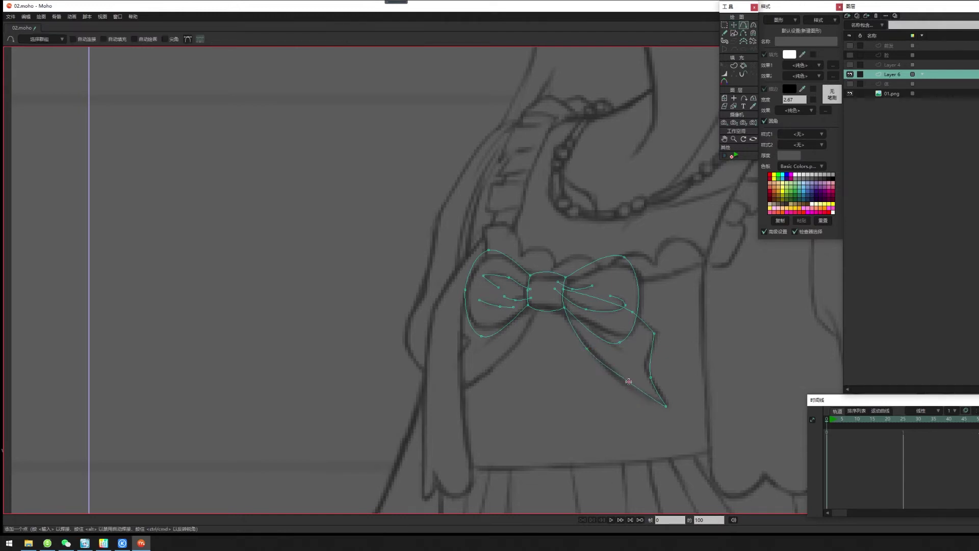
{"action": "left_click", "coordinate": [631, 381]}
{"action": "key", "text": "t"}
{"action": "left_click_drag", "start_coordinate": [665, 406], "coordinate": [659, 408]}
{"action": "left_click_drag", "start_coordinate": [629, 377], "coordinate": [636, 381]}
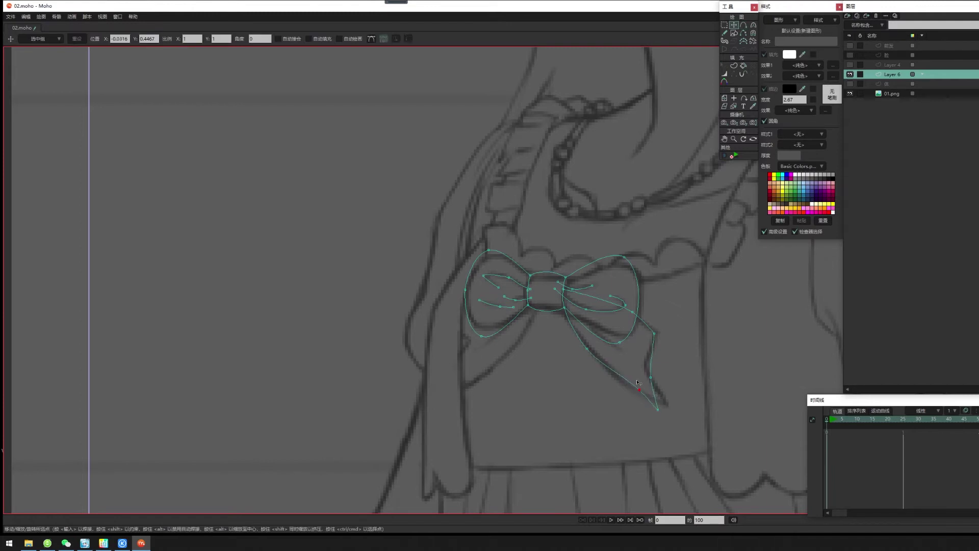
Refine the right tail by moving its lower-edge points, tip and outer-edge point onto the sketch lines.
{"action": "left_click_drag", "start_coordinate": [586, 350], "coordinate": [608, 366]}
{"action": "left_click", "coordinate": [563, 290]}
{"action": "mouse_move", "coordinate": [655, 388]}
{"action": "left_mouse_down"}
{"action": "mouse_move", "coordinate": [655, 360]}
{"action": "mouse_move", "coordinate": [654, 392]}
{"action": "mouse_move", "coordinate": [668, 403]}
{"action": "left_mouse_up"}
{"action": "left_click", "coordinate": [639, 392]}
{"action": "left_click_drag", "start_coordinate": [606, 366], "coordinate": [586, 342]}
{"action": "left_click_drag", "start_coordinate": [653, 373], "coordinate": [652, 370]}
Draw a curved fold line inside the right tail, starting near the knot, and adjust its points.
{"action": "key", "text": "a"}
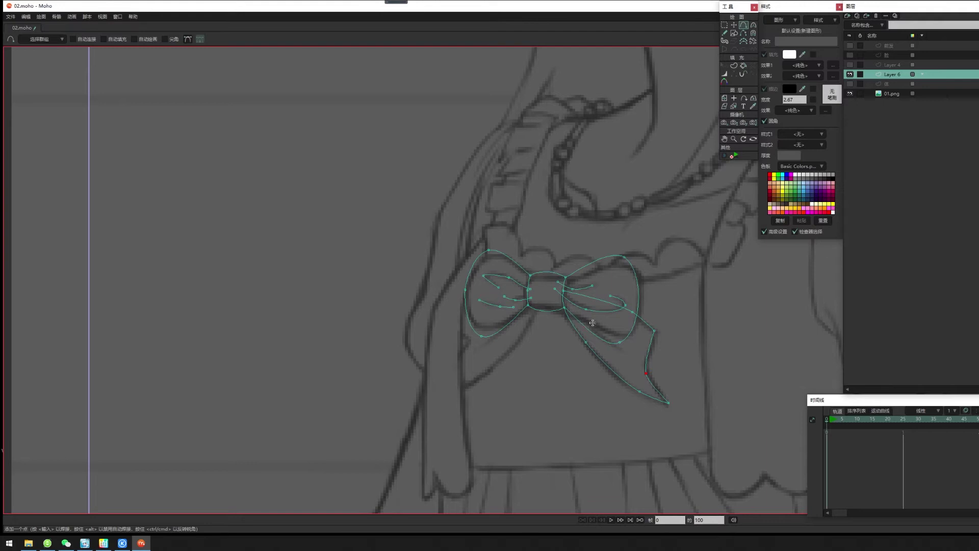
{"action": "left_click_drag", "start_coordinate": [589, 320], "coordinate": [635, 359]}
{"action": "key", "text": "c"}
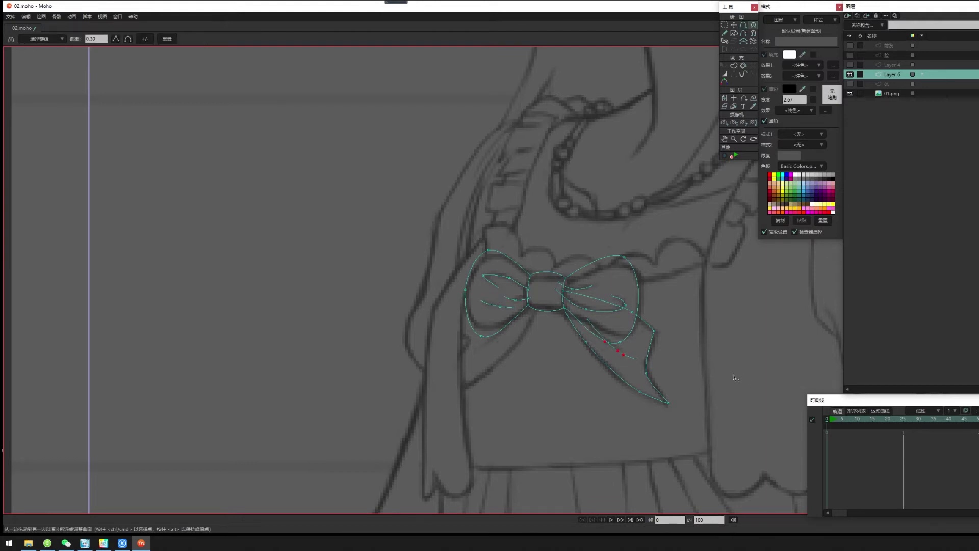
{"action": "key", "text": "t"}
{"action": "left_click", "coordinate": [580, 314]}
{"action": "left_click_drag", "start_coordinate": [617, 351], "coordinate": [613, 350]}
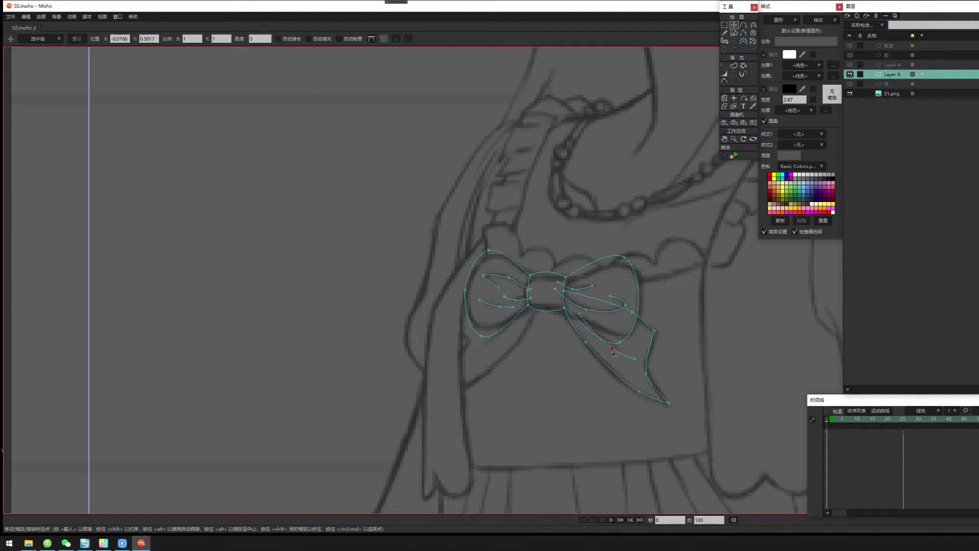
Place a horizontally flipped copy of the right tail and its fold line against the left side of the knot.
{"action": "key", "text": "g"}
{"action": "left_click", "coordinate": [635, 359], "text": "shift"}
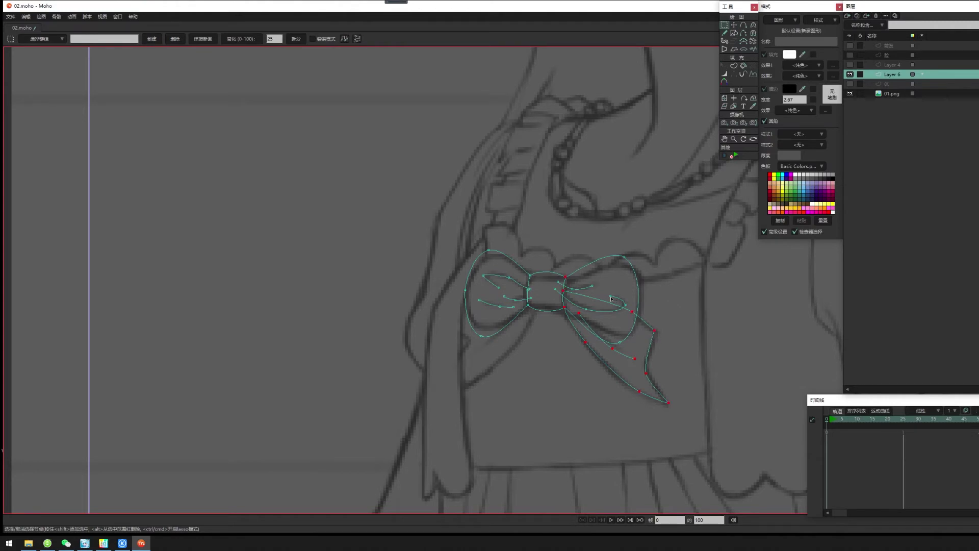
{"action": "left_click_drag", "start_coordinate": [549, 265], "coordinate": [577, 290]}
{"action": "key", "text": "t"}
{"action": "left_click", "coordinate": [395, 38]}
{"action": "left_click_drag", "start_coordinate": [635, 332], "coordinate": [508, 378]}
{"action": "key", "text": "d"}
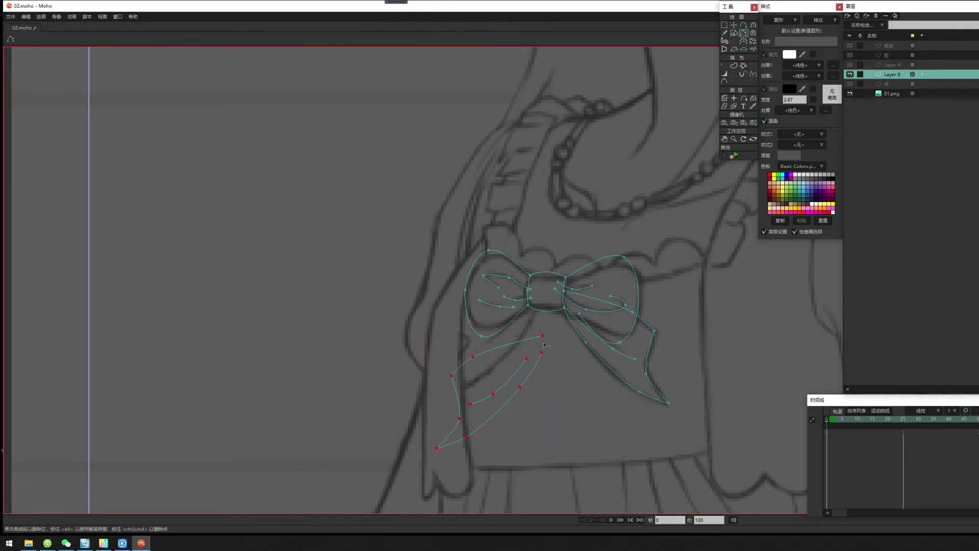
{"action": "key", "text": "t"}
{"action": "left_click_drag", "start_coordinate": [543, 345], "coordinate": [519, 307]}
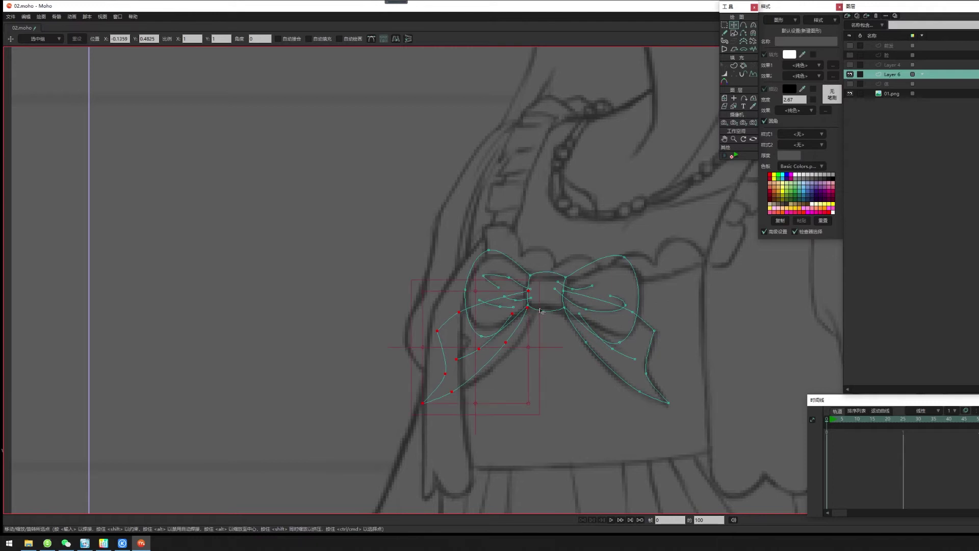
Reshape the mirrored left tail with the Magnet tool so it follows the shorter tail in the sketch.
{"action": "left_click", "coordinate": [753, 33]}
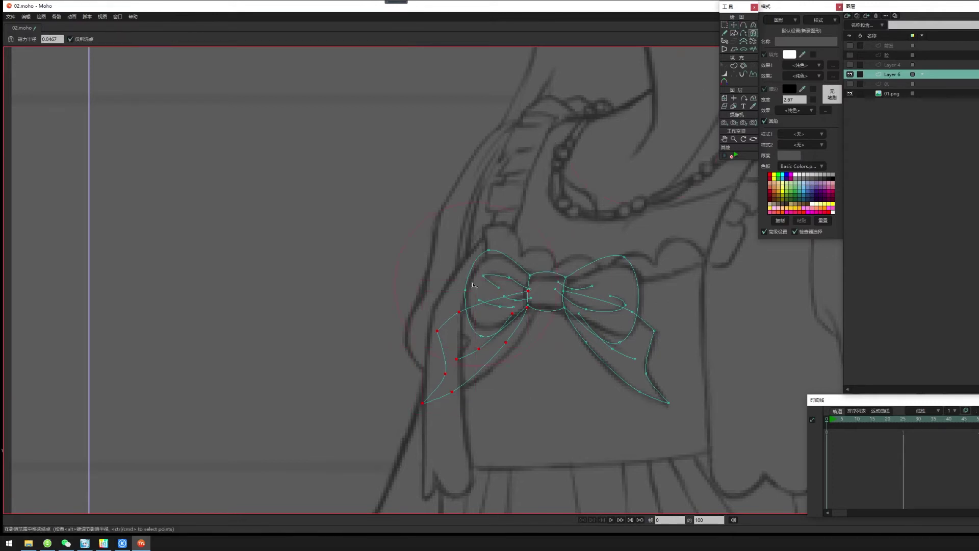
{"action": "left_click_drag", "start_coordinate": [468, 365], "coordinate": [490, 362]}
{"action": "left_click_drag", "start_coordinate": [532, 316], "coordinate": [530, 310]}
{"action": "left_click_drag", "start_coordinate": [418, 303], "coordinate": [448, 278]}
{"action": "left_click_drag", "start_coordinate": [416, 423], "coordinate": [450, 409]}
{"action": "left_click_drag", "start_coordinate": [508, 423], "coordinate": [505, 406]}
Weld the left tail's two inner end points to the left side of the knot.
{"action": "key", "text": "g"}
{"action": "key", "text": "t"}
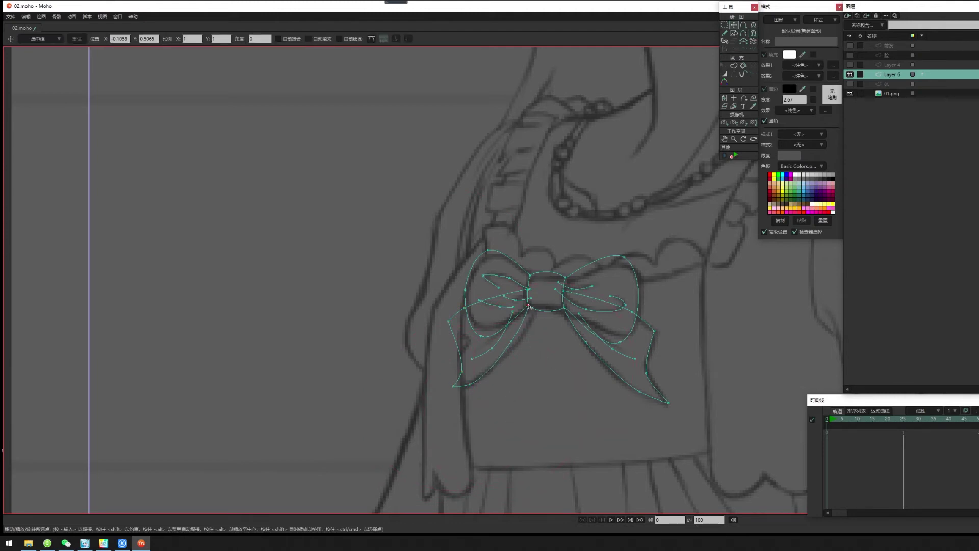
{"action": "key", "text": "Return"}
{"action": "scroll", "coordinate": [532, 293], "scroll_direction": "up", "scroll_amount": 4}
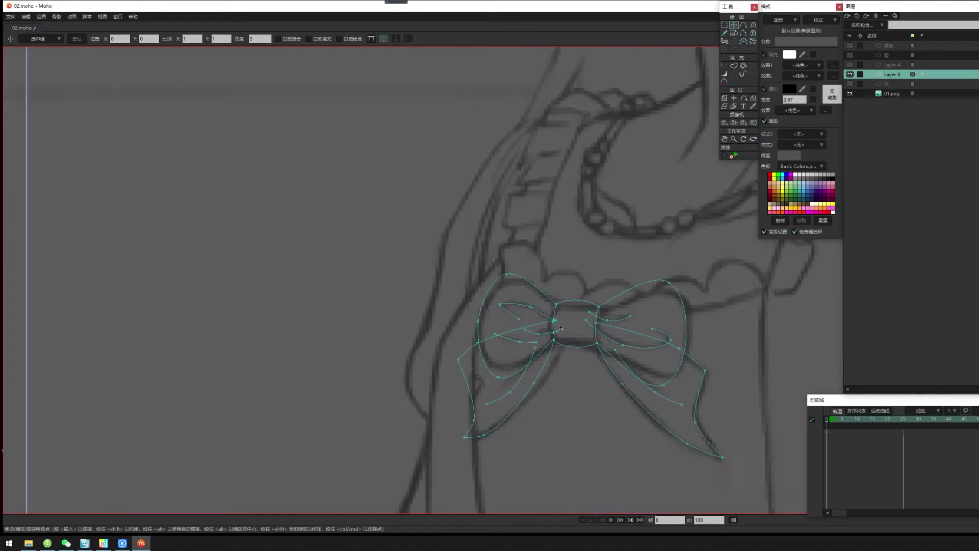
{"action": "left_click", "coordinate": [548, 319]}
{"action": "key", "text": "Return"}
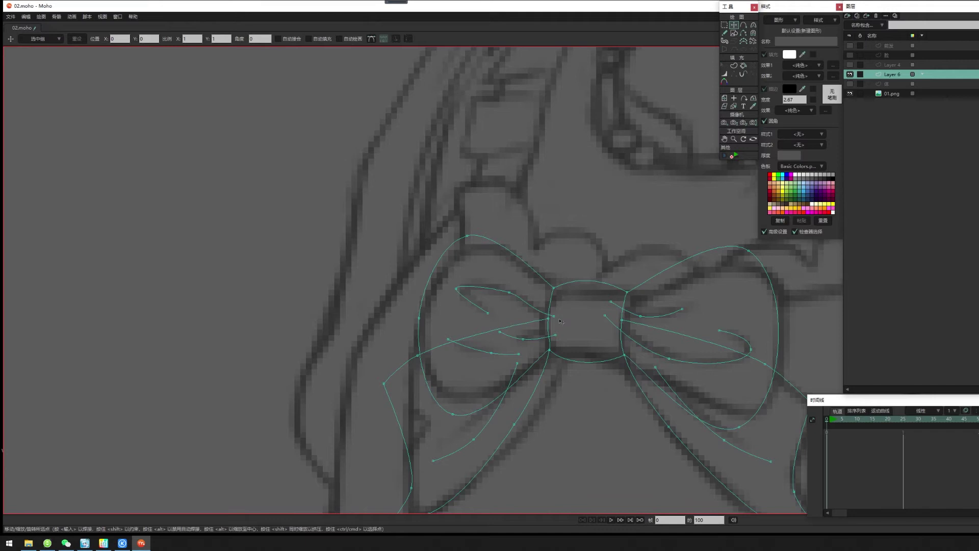
{"action": "left_click_drag", "start_coordinate": [555, 317], "coordinate": [550, 319]}
{"action": "key", "text": "ctrl+z"}
Adjust the curvature at the knot's two lower corners where the tails join.
{"action": "key", "text": "c"}
{"action": "left_click_drag", "start_coordinate": [551, 351], "coordinate": [303, 346]}
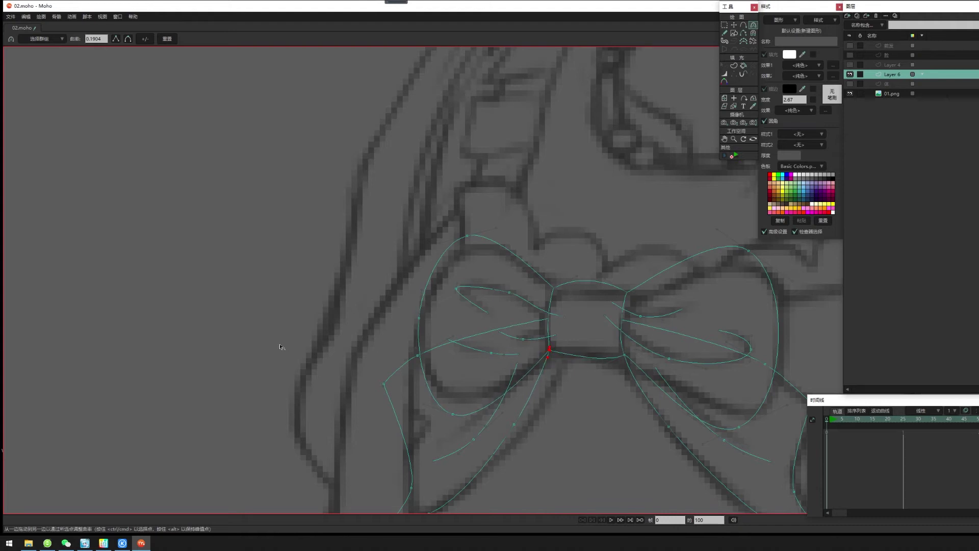
{"action": "left_click_drag", "start_coordinate": [551, 351], "coordinate": [559, 363]}
{"action": "left_click_drag", "start_coordinate": [626, 359], "coordinate": [510, 368]}
{"action": "left_click_drag", "start_coordinate": [614, 359], "coordinate": [603, 366]}
Move the left tail's outer corner, side, tip and lower-edge points and its fold line to refine its shape.
{"action": "scroll", "coordinate": [586, 381], "scroll_direction": "down", "scroll_amount": 2}
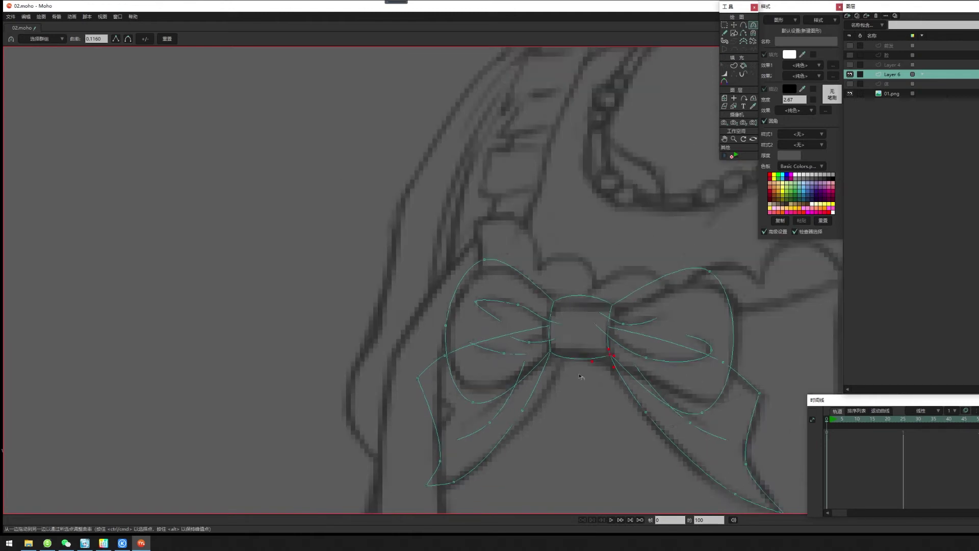
{"action": "scroll", "coordinate": [575, 393], "scroll_direction": "down", "scroll_amount": 5}
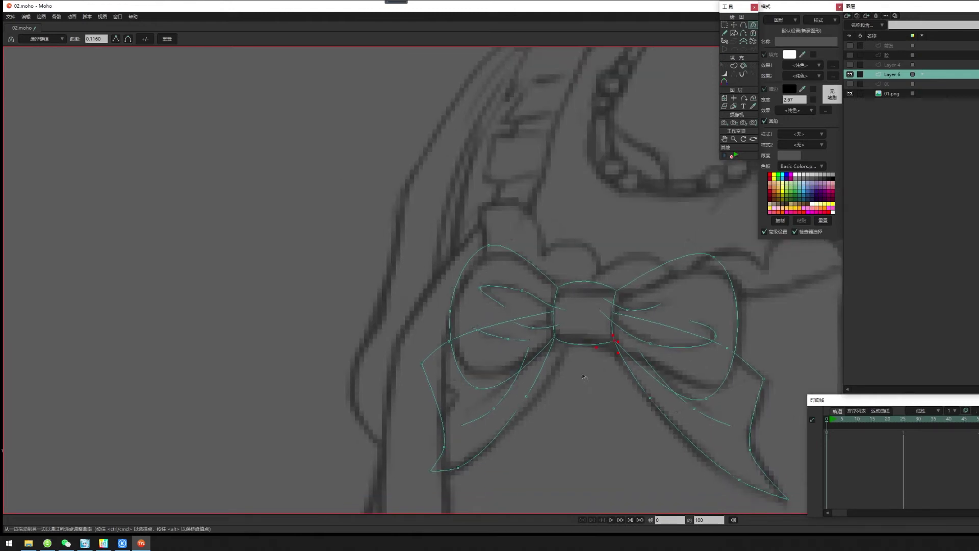
{"action": "scroll", "coordinate": [484, 386], "scroll_direction": "down", "scroll_amount": 2}
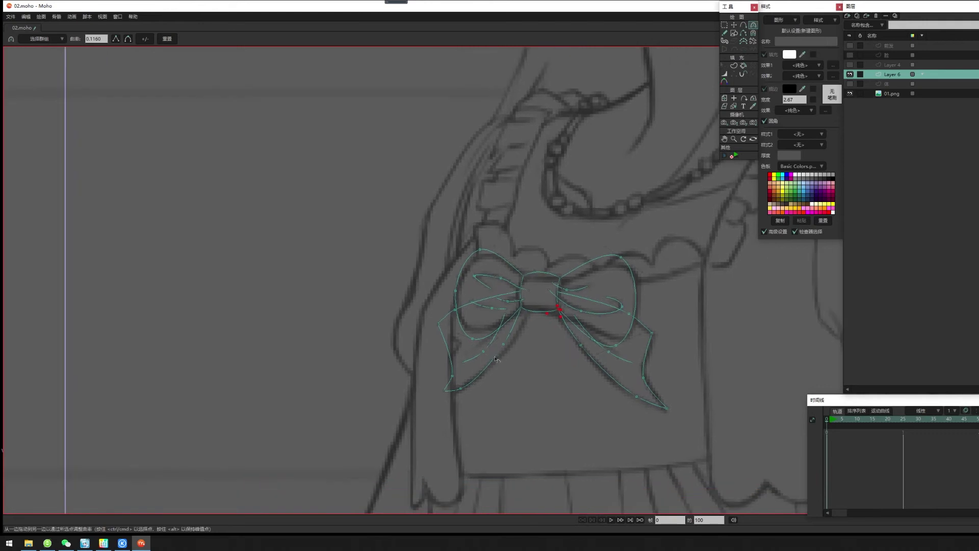
{"action": "scroll", "coordinate": [579, 373], "scroll_direction": "up", "scroll_amount": 5}
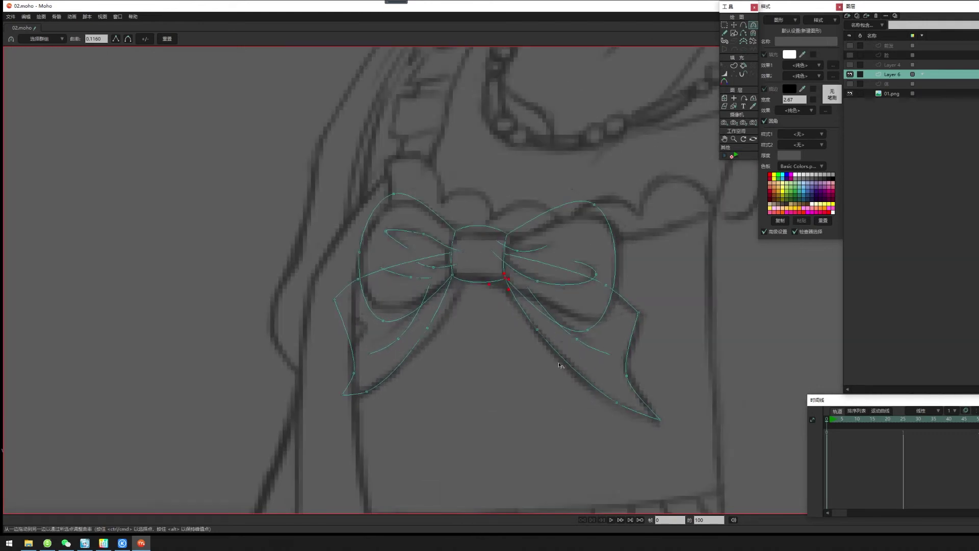
{"action": "key", "text": "g"}
{"action": "key", "text": "t"}
{"action": "left_click_drag", "start_coordinate": [452, 274], "coordinate": [453, 279]}
{"action": "left_click_drag", "start_coordinate": [334, 299], "coordinate": [340, 292]}
{"action": "left_click_drag", "start_coordinate": [353, 374], "coordinate": [341, 354]}
{"action": "left_click_drag", "start_coordinate": [342, 395], "coordinate": [401, 373]}
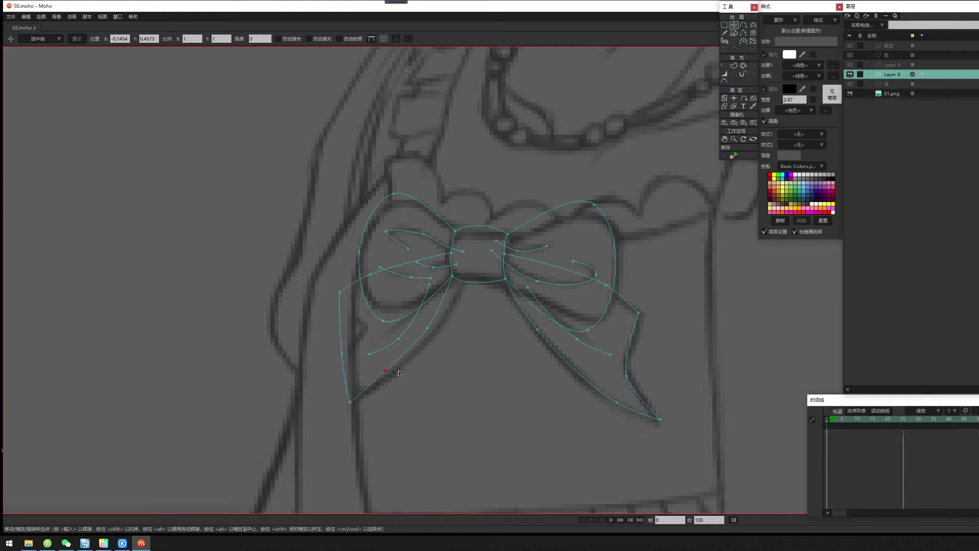
{"action": "left_click_drag", "start_coordinate": [434, 332], "coordinate": [407, 338]}
Draw the necklace's lowest string segment and place points on the two beads just right of it.
{"action": "scroll", "coordinate": [490, 366], "scroll_direction": "down", "scroll_amount": 5}
{"action": "left_click_drag", "start_coordinate": [558, 267], "coordinate": [541, 191]}
{"action": "scroll", "coordinate": [599, 291], "scroll_direction": "down", "scroll_amount": 2}
{"action": "mouse_move", "coordinate": [634, 327]}
{"action": "left_mouse_down"}
{"action": "mouse_move", "coordinate": [600, 291]}
{"action": "mouse_move", "coordinate": [606, 315]}
{"action": "mouse_move", "coordinate": [623, 318]}
{"action": "left_mouse_up"}
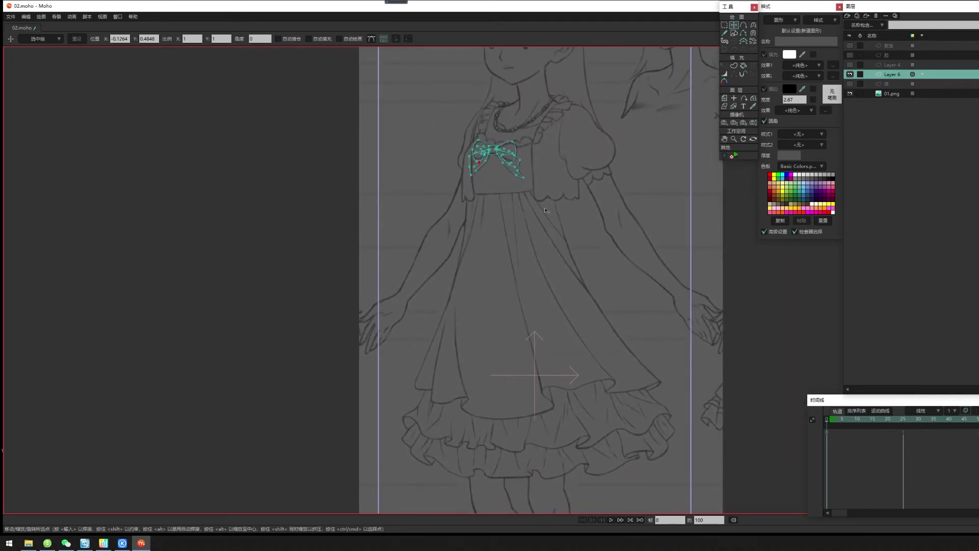
{"action": "scroll", "coordinate": [750, 280], "scroll_direction": "up", "scroll_amount": 6}
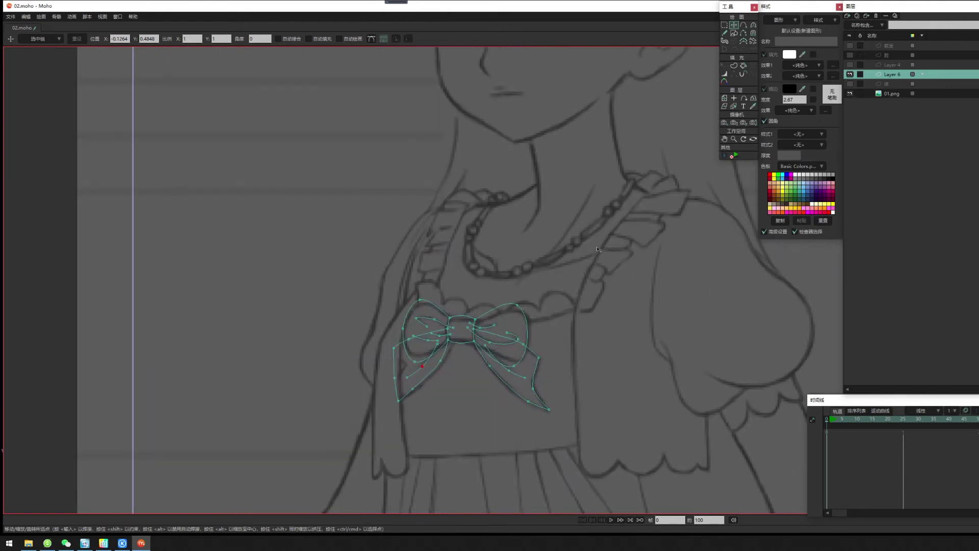
{"action": "left_click", "coordinate": [743, 24]}
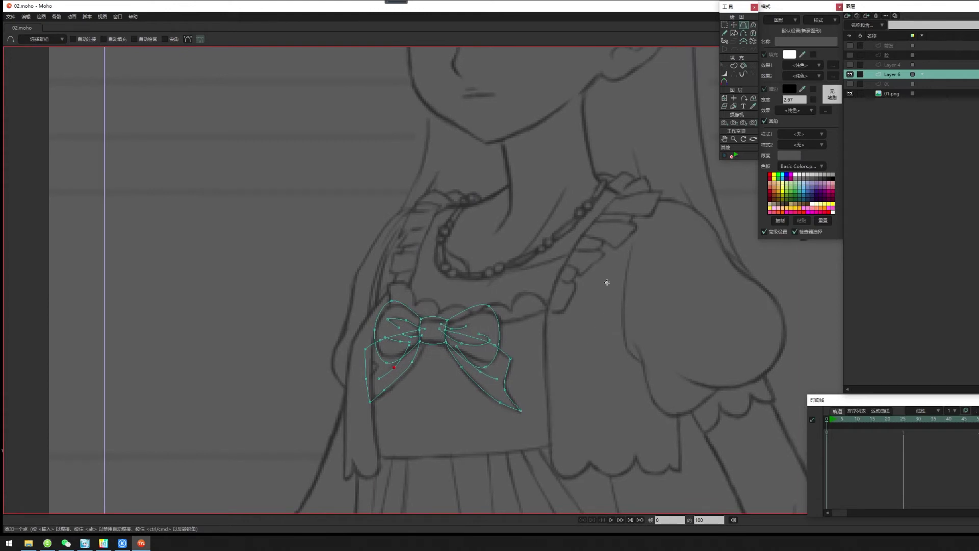
{"action": "left_click_drag", "start_coordinate": [524, 239], "coordinate": [551, 268]}
{"action": "scroll", "coordinate": [552, 268], "scroll_direction": "up", "scroll_amount": 1}
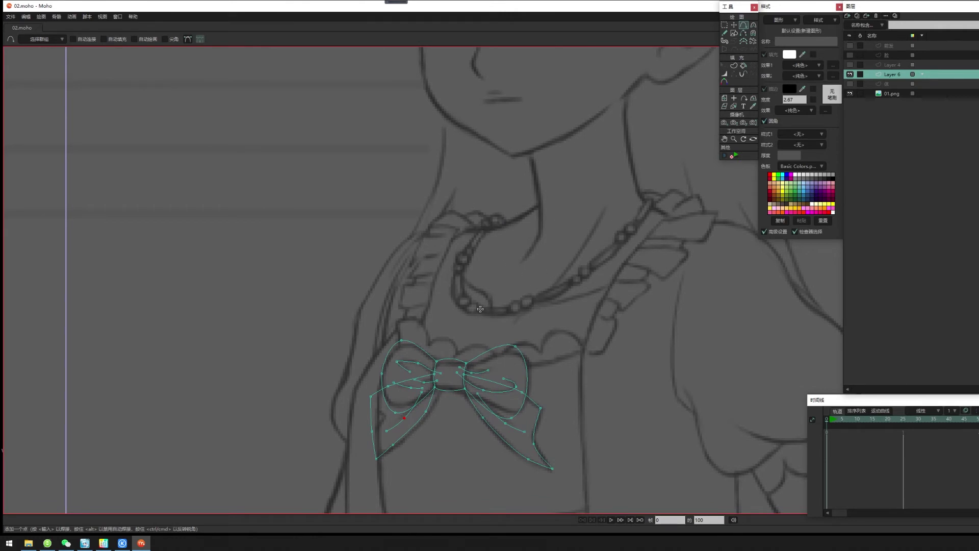
{"action": "left_click_drag", "start_coordinate": [478, 309], "coordinate": [509, 309]}
{"action": "left_click", "coordinate": [515, 306]}
{"action": "left_click", "coordinate": [526, 302]}
Trace the necklace's right side up to the shoulder with three string segments and points on the two bead pairs between them.
{"action": "left_click", "coordinate": [535, 299]}
{"action": "left_click_drag", "start_coordinate": [536, 298], "coordinate": [572, 283]}
{"action": "left_click", "coordinate": [577, 278]}
{"action": "left_click", "coordinate": [586, 271]}
{"action": "left_click", "coordinate": [594, 266]}
{"action": "left_click_drag", "start_coordinate": [594, 265], "coordinate": [619, 245]}
{"action": "left_click", "coordinate": [622, 236]}
{"action": "left_click", "coordinate": [631, 229]}
{"action": "left_click_drag", "start_coordinate": [637, 222], "coordinate": [651, 198]}
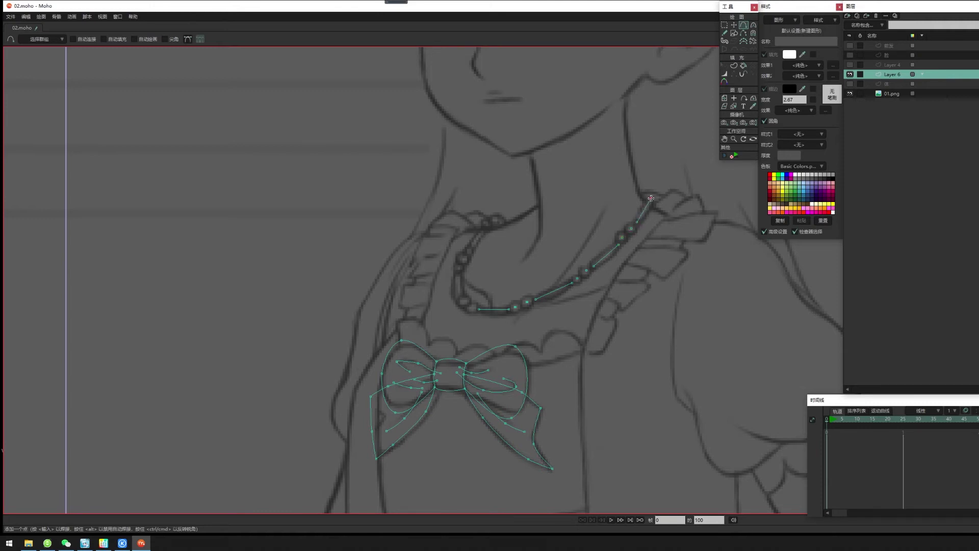
Trace the necklace's left side up to the neck with string segments and points on its beads.
{"action": "left_click", "coordinate": [472, 307]}
{"action": "left_click", "coordinate": [462, 301]}
{"action": "left_click_drag", "start_coordinate": [458, 295], "coordinate": [462, 276]}
{"action": "left_click", "coordinate": [460, 271]}
{"action": "left_click", "coordinate": [458, 267]}
{"action": "left_click", "coordinate": [463, 259]}
{"action": "left_click", "coordinate": [466, 254]}
{"action": "left_click", "coordinate": [478, 233]}
{"action": "left_click", "coordinate": [485, 222]}
{"action": "left_click", "coordinate": [491, 222]}
Create a stroke shape from the short necklace segment at the upper left of the neckline.
{"action": "left_click", "coordinate": [734, 66]}
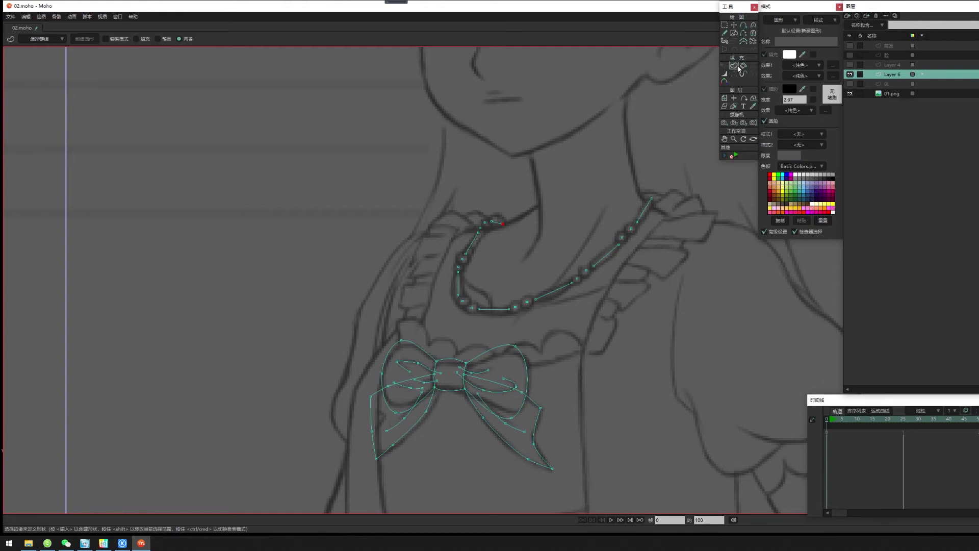
{"action": "left_click_drag", "start_coordinate": [622, 269], "coordinate": [587, 246]}
{"action": "scroll", "coordinate": [587, 246], "scroll_direction": "up", "scroll_amount": 2}
{"action": "left_click_drag", "start_coordinate": [618, 160], "coordinate": [657, 199]}
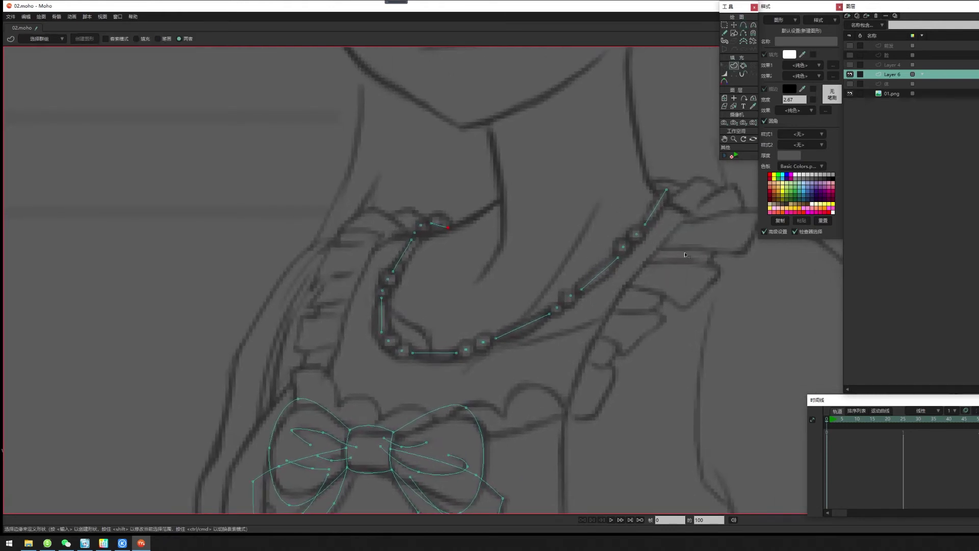
{"action": "scroll", "coordinate": [533, 264], "scroll_direction": "up", "scroll_amount": 2}
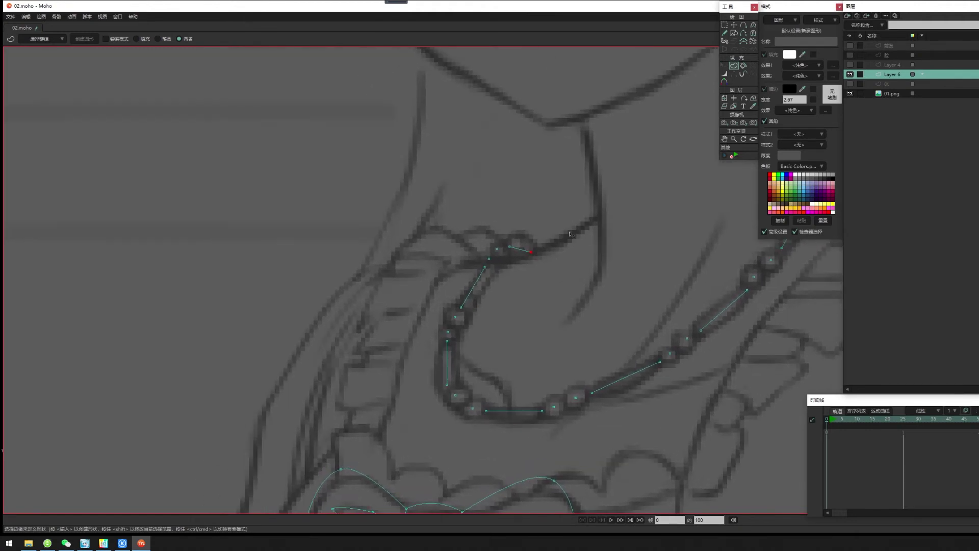
{"action": "left_click_drag", "start_coordinate": [566, 280], "coordinate": [547, 273]}
{"action": "left_click_drag", "start_coordinate": [543, 223], "coordinate": [482, 272]}
{"action": "scroll", "coordinate": [598, 285], "scroll_direction": "down", "scroll_amount": 5}
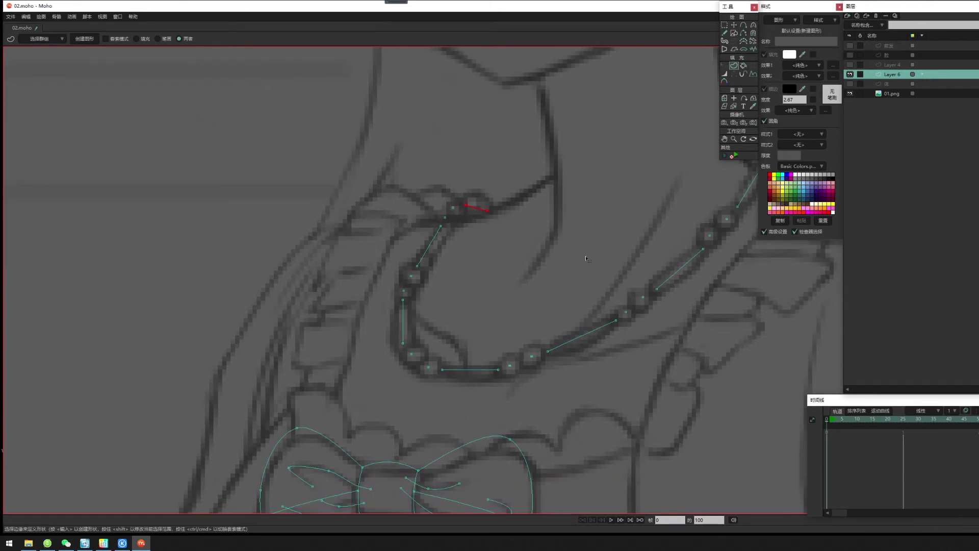
{"action": "scroll", "coordinate": [502, 280], "scroll_direction": "up", "scroll_amount": 4}
{"action": "left_click_drag", "start_coordinate": [502, 280], "coordinate": [534, 274]}
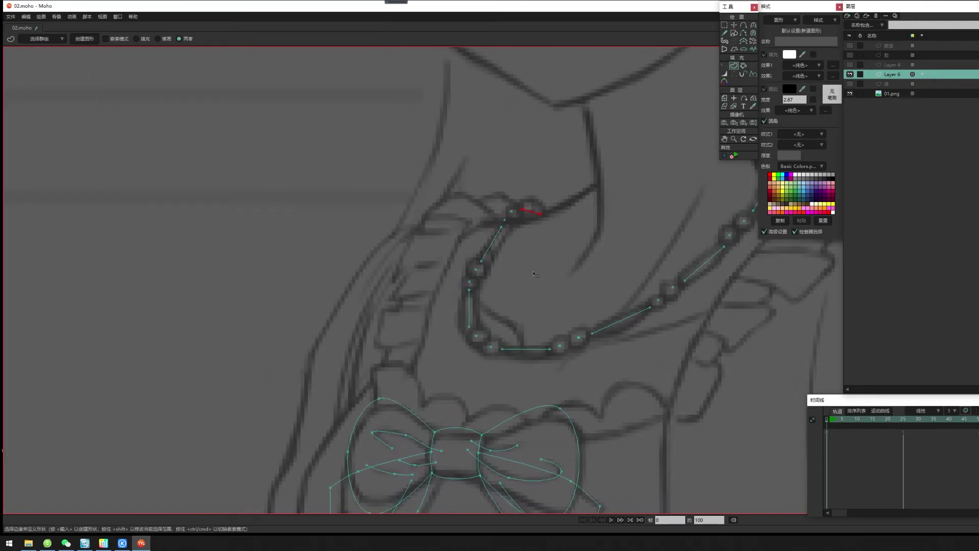
{"action": "key", "text": "Return"}
Set the short upper-left necklace segment's stroke width to 6 and its stroke colour to a light grey.
{"action": "scroll", "coordinate": [536, 200], "scroll_direction": "up", "scroll_amount": 3}
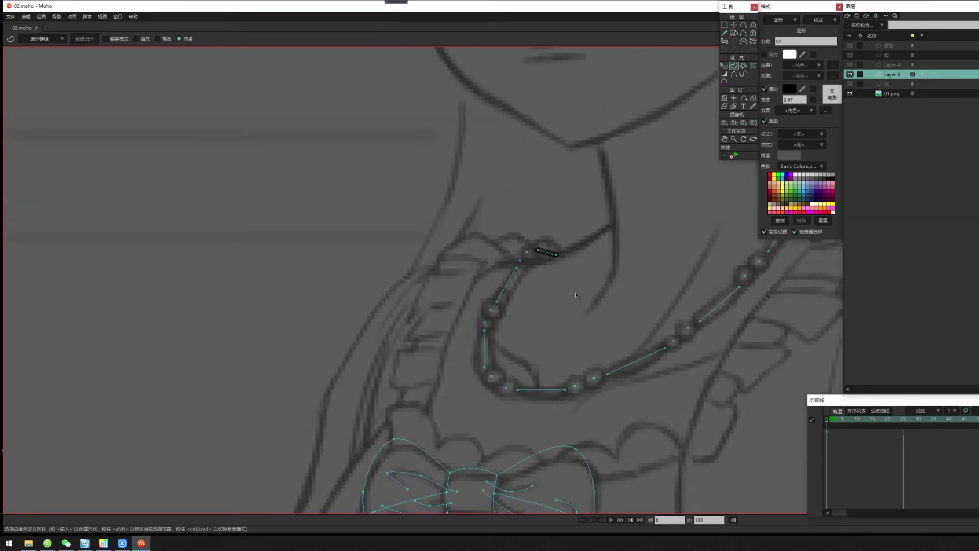
{"action": "left_click", "coordinate": [805, 100]}
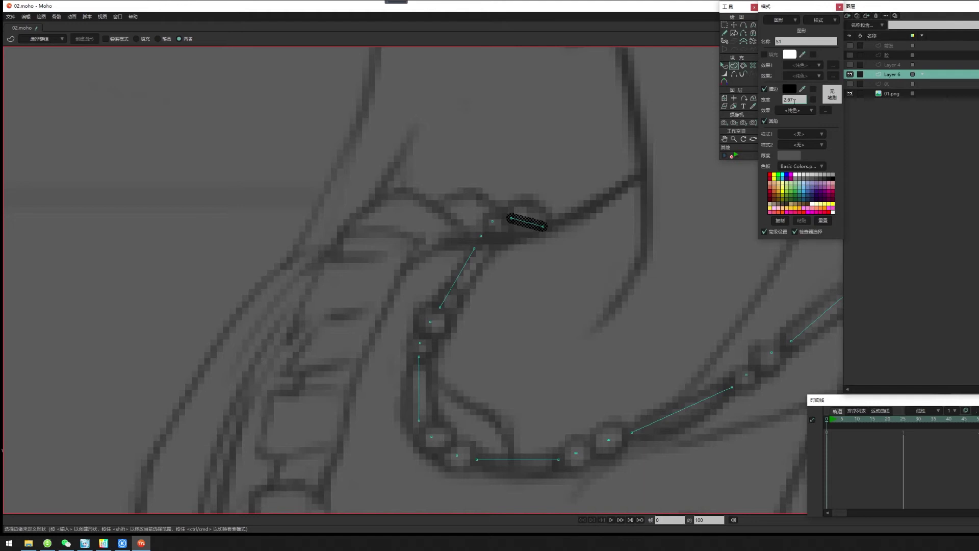
{"action": "double_click", "coordinate": [794, 100]}
{"action": "type", "text": "6"}
{"action": "key", "text": "Return"}
{"action": "left_click", "coordinate": [786, 100]}
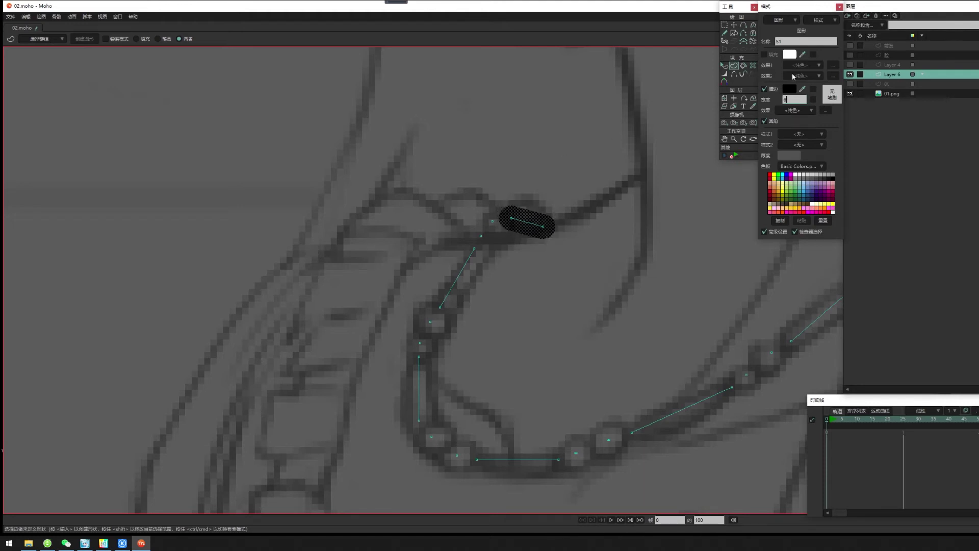
{"action": "left_click", "coordinate": [789, 89]}
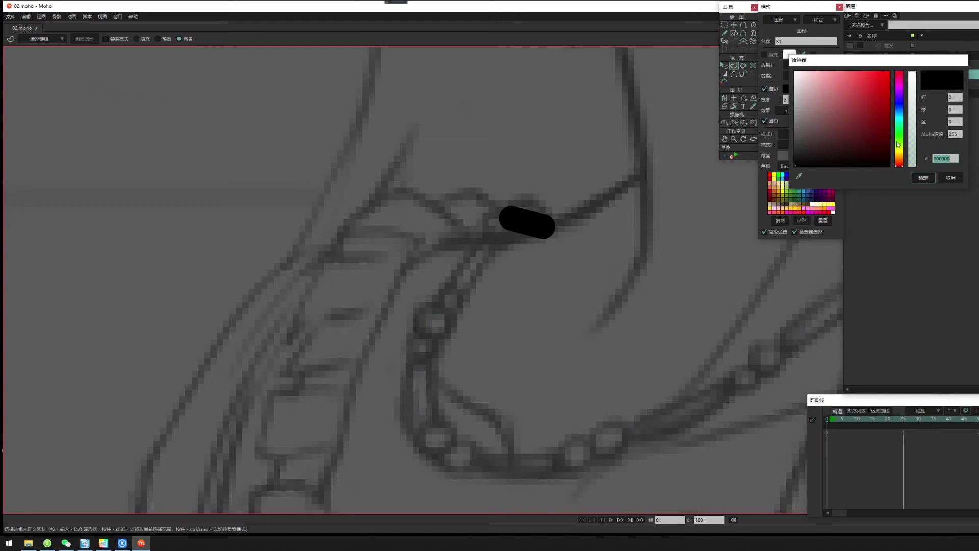
{"action": "left_click_drag", "start_coordinate": [899, 158], "coordinate": [899, 153]}
{"action": "mouse_move", "coordinate": [804, 84]}
{"action": "left_mouse_down"}
{"action": "mouse_move", "coordinate": [809, 112]}
{"action": "mouse_move", "coordinate": [799, 108]}
{"action": "left_mouse_up"}
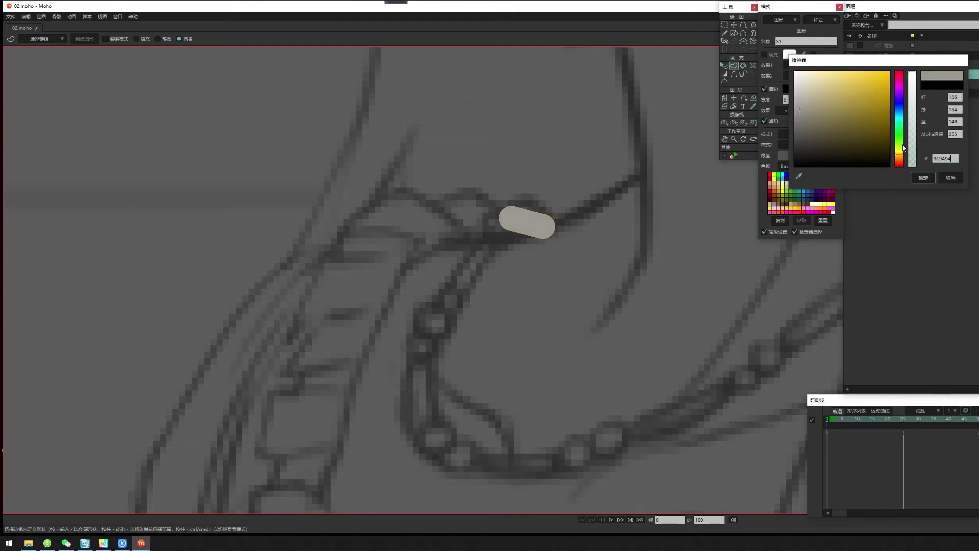
{"action": "left_click", "coordinate": [923, 177]}
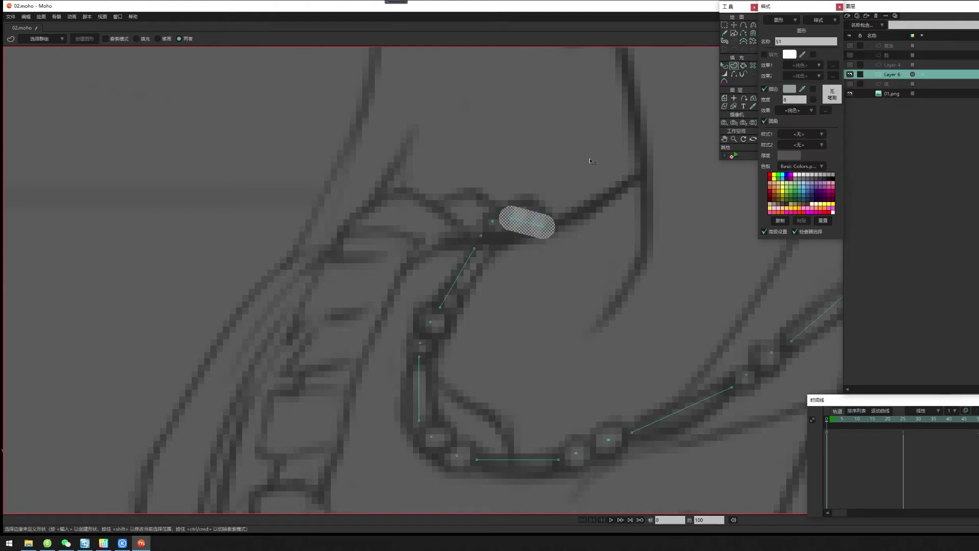
Create a second stroke shape on the same short segment, with stroke colour E6F6F6 and width 4.
{"action": "left_click", "coordinate": [513, 206]}
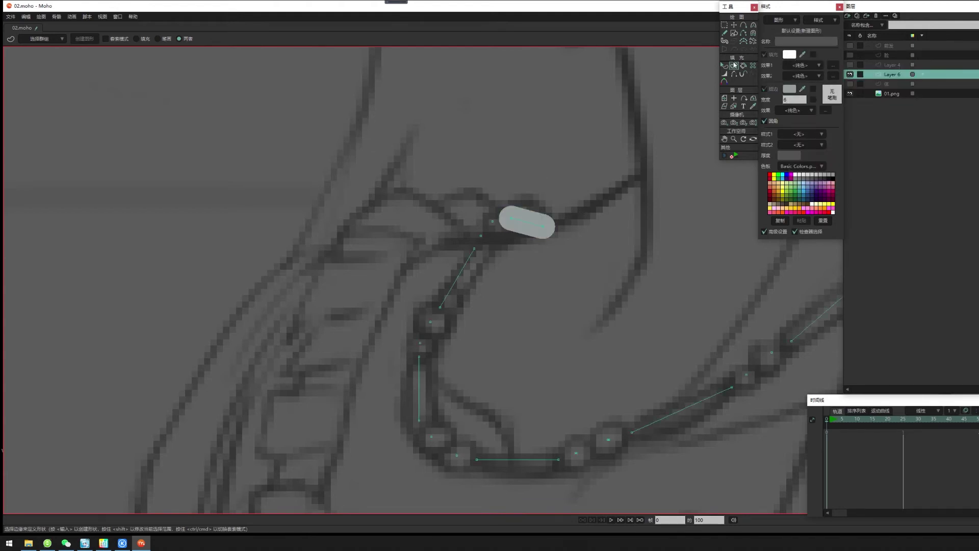
{"action": "left_click", "coordinate": [521, 220]}
{"action": "key", "text": "Return"}
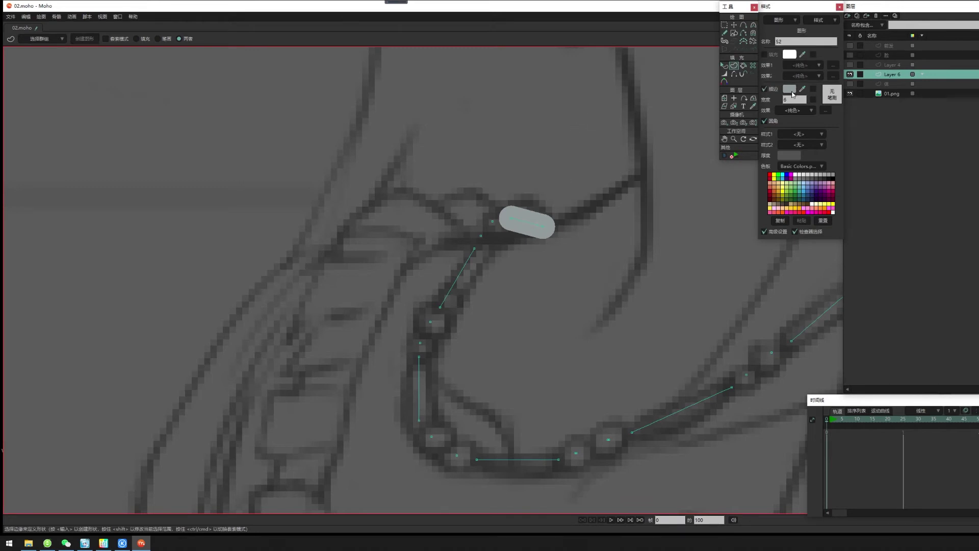
{"action": "left_click", "coordinate": [789, 89]}
{"action": "left_click_drag", "start_coordinate": [805, 80], "coordinate": [801, 77]}
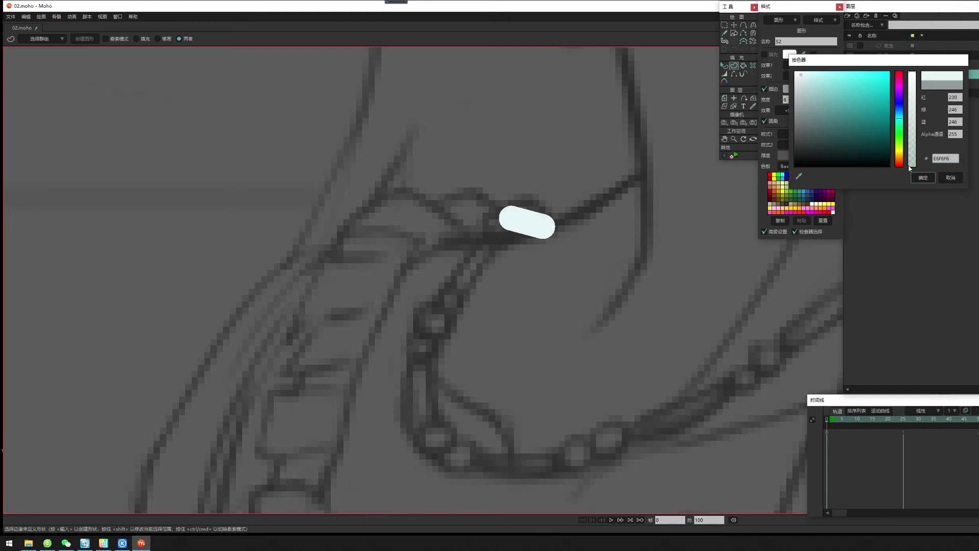
{"action": "left_click", "coordinate": [923, 178]}
{"action": "left_click", "coordinate": [794, 99]}
{"action": "type", "text": "4"}
{"action": "key", "text": "Return"}
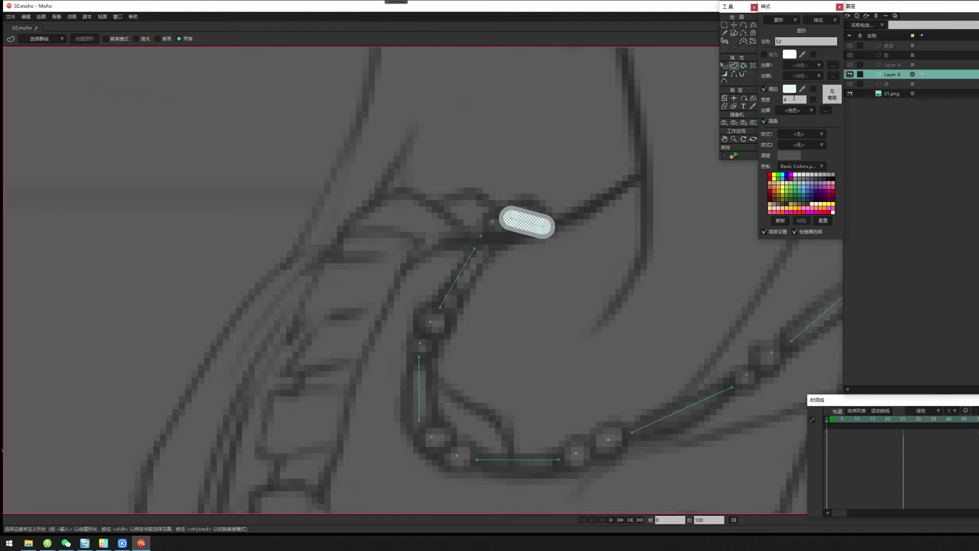
{"action": "key", "text": "Return"}
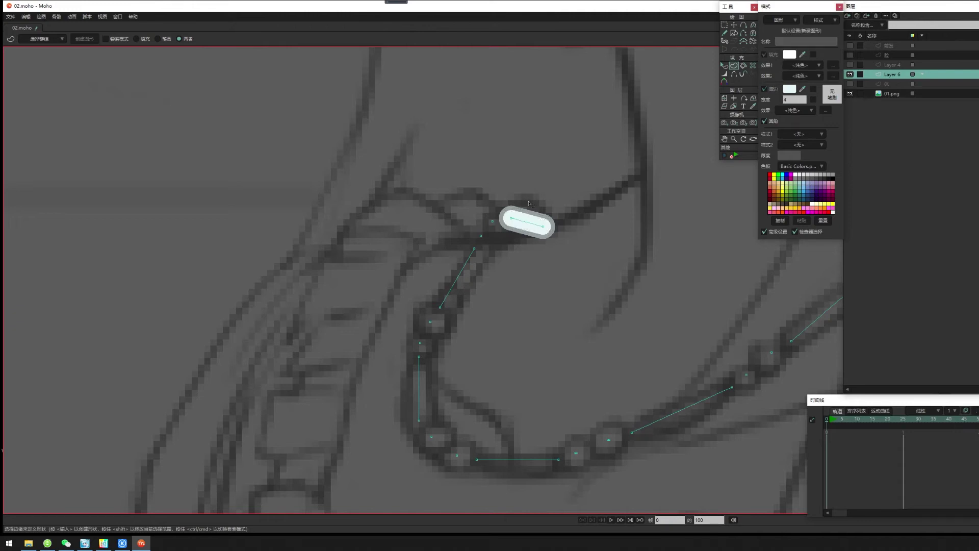
Create one stroke shape from the two bead points just left of the styled necklace segment.
{"action": "scroll", "coordinate": [621, 273], "scroll_direction": "down", "scroll_amount": 4}
{"action": "scroll", "coordinate": [238, 307], "scroll_direction": "down", "scroll_amount": 1}
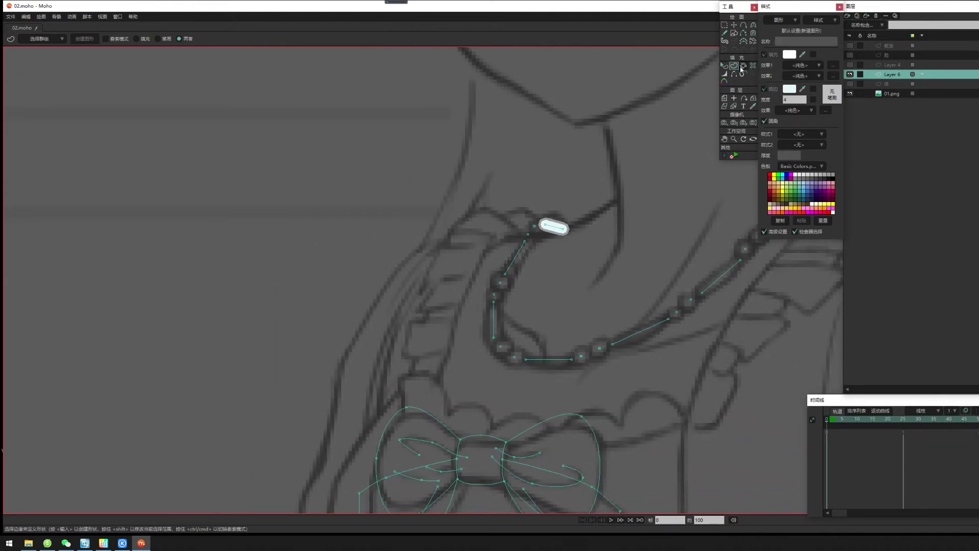
{"action": "left_click_drag", "start_coordinate": [681, 241], "coordinate": [561, 228]}
{"action": "left_click_drag", "start_coordinate": [404, 236], "coordinate": [451, 222]}
{"action": "scroll", "coordinate": [451, 222], "scroll_direction": "up", "scroll_amount": 1}
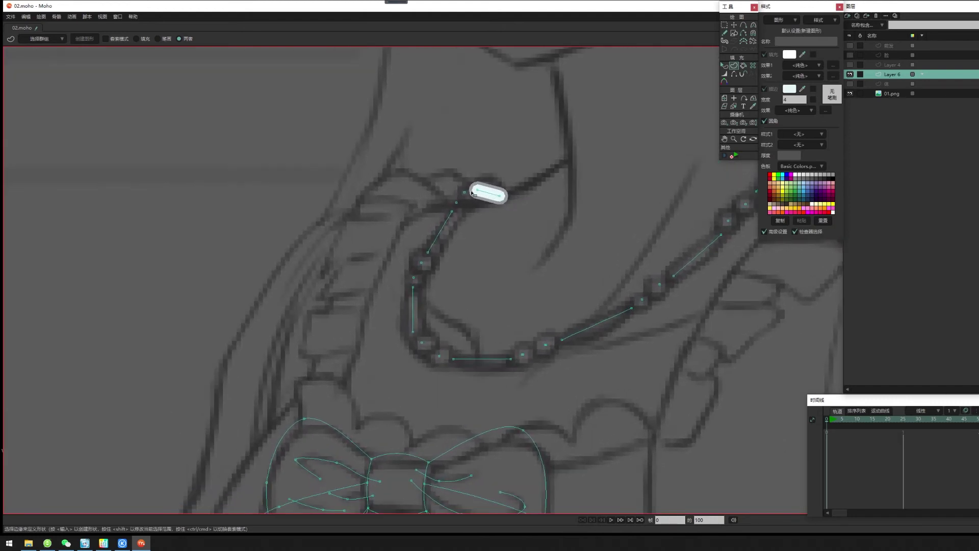
{"action": "left_click", "coordinate": [458, 201]}
{"action": "left_click", "coordinate": [461, 208]}
{"action": "key", "text": "Return"}
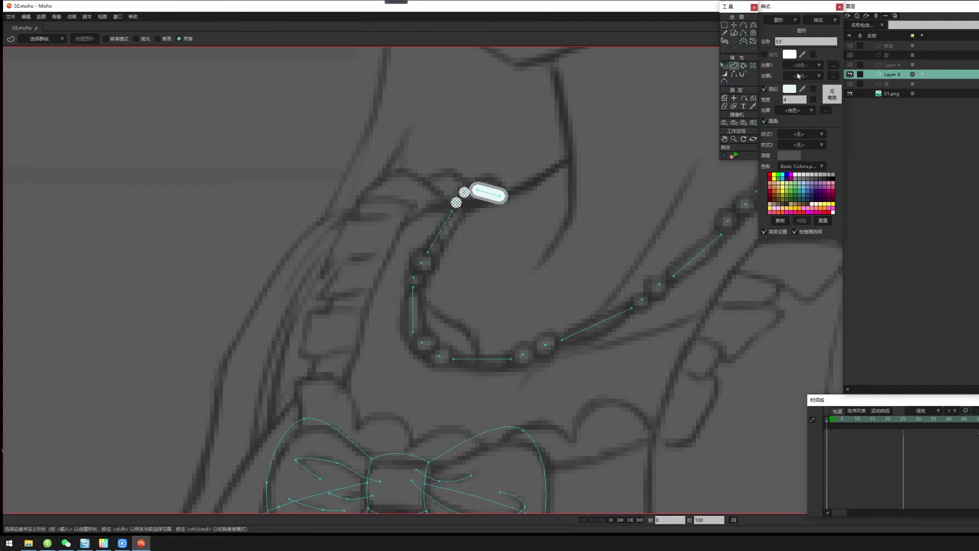
Copy the short segment's grey, width 6 outer stroke style onto the two-bead shape.
{"action": "left_click", "coordinate": [789, 101]}
{"action": "left_click", "coordinate": [728, 66]}
{"action": "scroll", "coordinate": [525, 196], "scroll_direction": "up", "scroll_amount": 3}
{"action": "left_click", "coordinate": [522, 194], "text": "ctrl"}
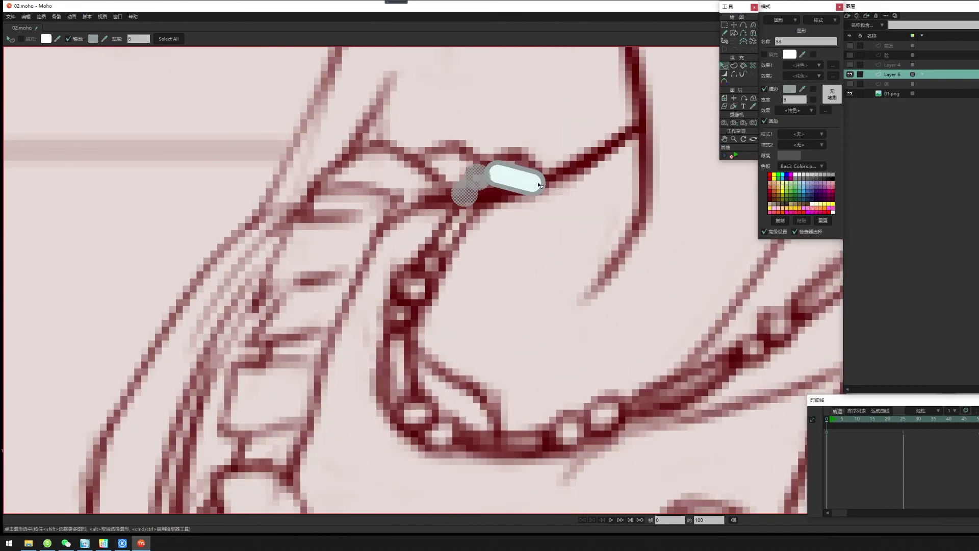
{"action": "left_click", "coordinate": [603, 131]}
Create a second stroke shape on the same two beads with the segment's pale, width 4 inner style.
{"action": "left_click", "coordinate": [733, 65]}
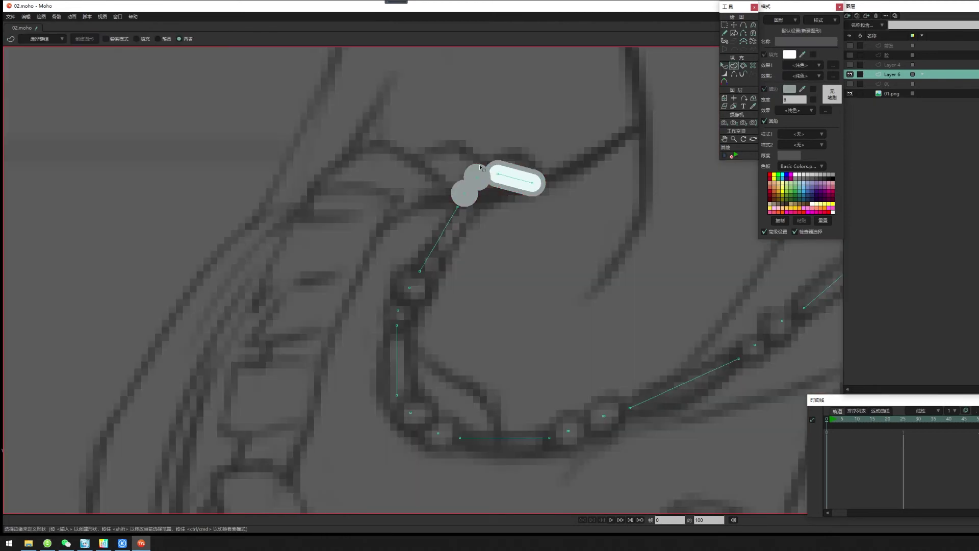
{"action": "left_click", "coordinate": [464, 193], "text": "shift"}
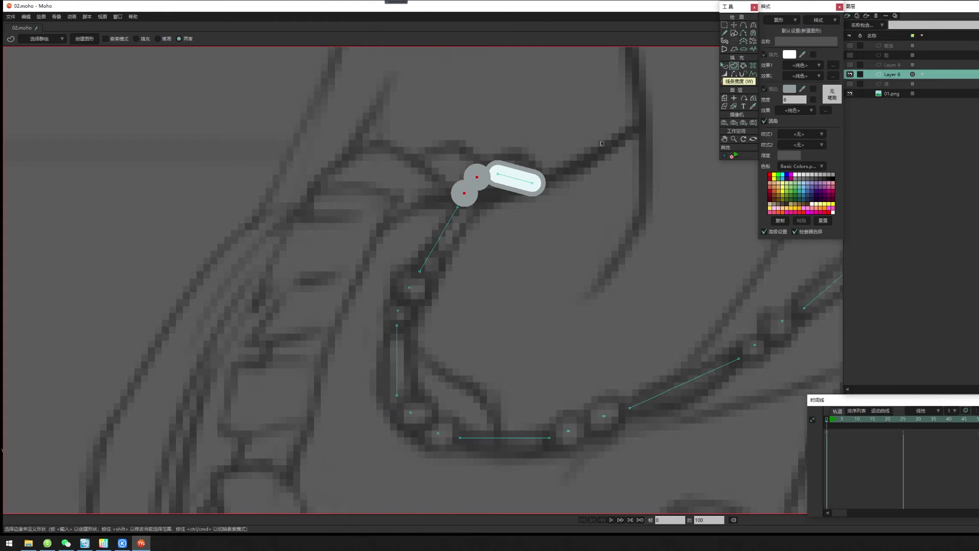
{"action": "key", "text": "space"}
{"action": "key", "text": "q"}
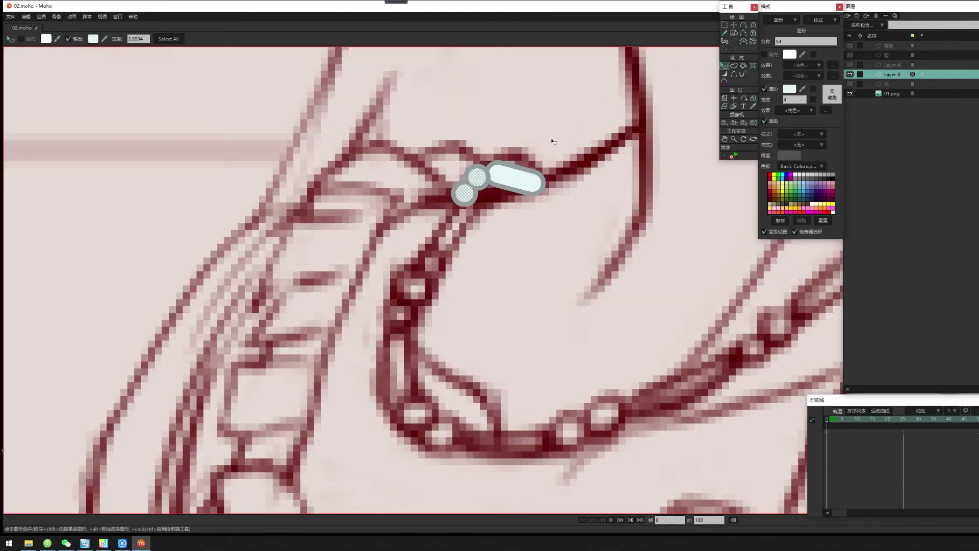
{"action": "left_click", "coordinate": [556, 142]}
Select the two styled bead points and nudge them slightly closer to the short segment.
{"action": "key", "text": "g"}
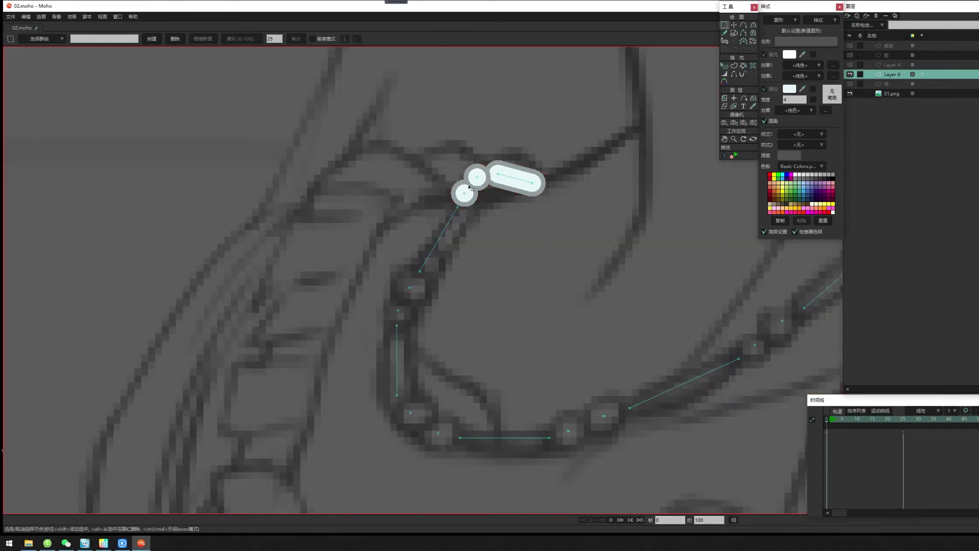
{"action": "key", "text": "t"}
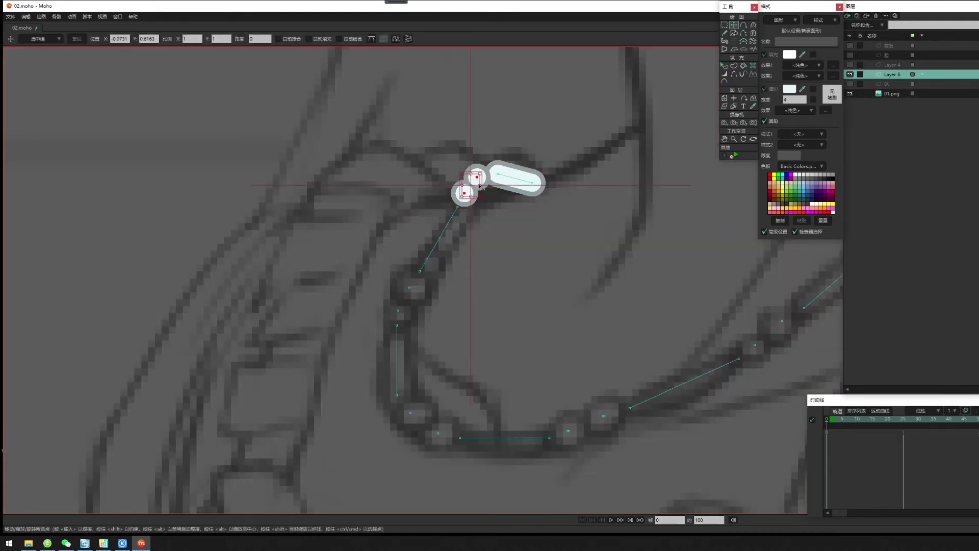
{"action": "mouse_move", "coordinate": [476, 185]}
{"action": "left_mouse_down"}
{"action": "mouse_move", "coordinate": [500, 189]}
{"action": "mouse_move", "coordinate": [476, 181]}
{"action": "left_mouse_up"}
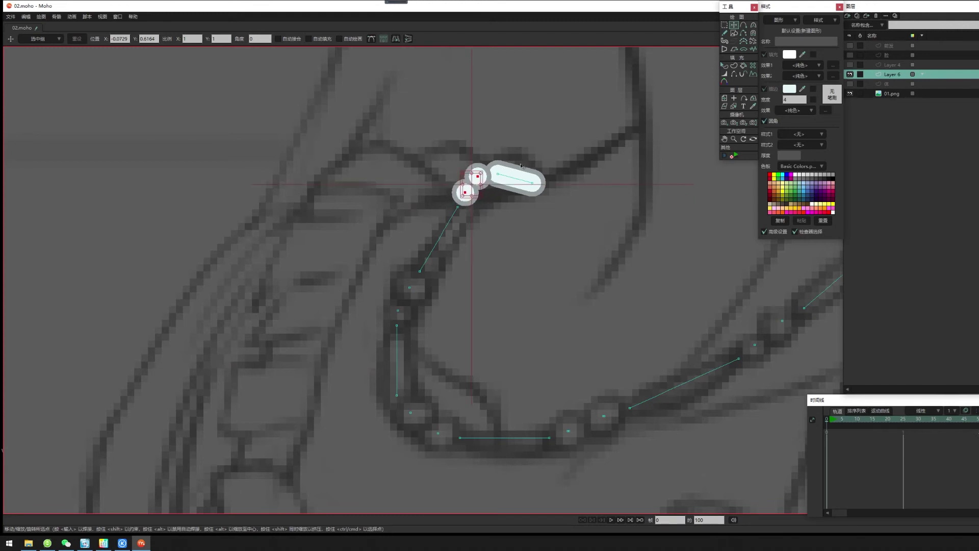
Create a stroke shape from the slanted string segment below the two beads and give it the grey, width 6 outer style.
{"action": "left_click", "coordinate": [733, 67]}
{"action": "scroll", "coordinate": [462, 280], "scroll_direction": "up", "scroll_amount": 1}
{"action": "left_click_drag", "start_coordinate": [461, 279], "coordinate": [498, 238]}
{"action": "left_click", "coordinate": [485, 171]}
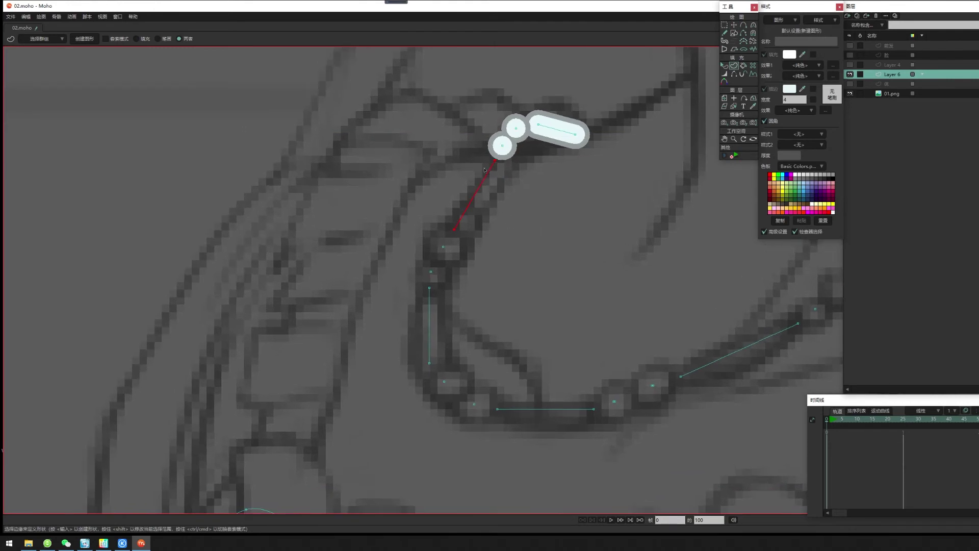
{"action": "left_click_drag", "start_coordinate": [458, 286], "coordinate": [439, 237]}
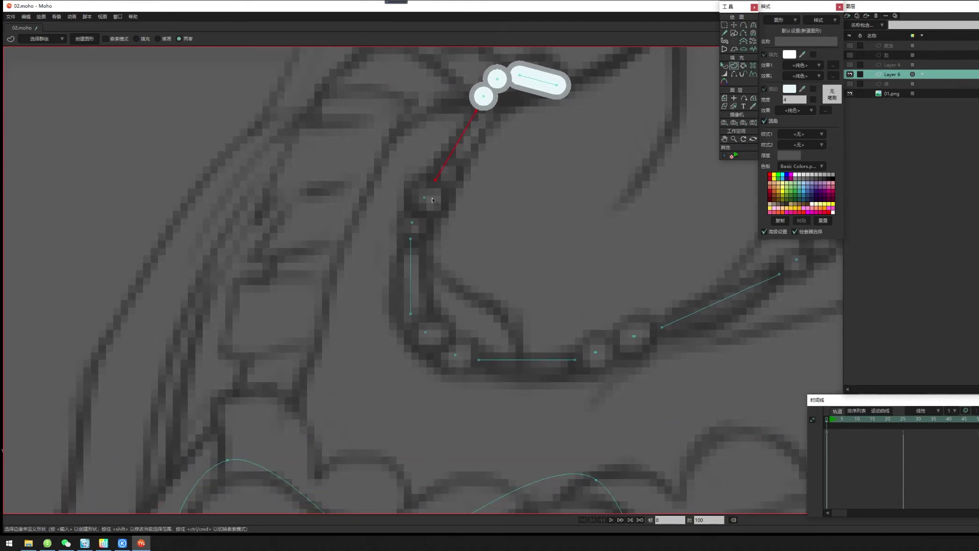
{"action": "key", "text": "Return"}
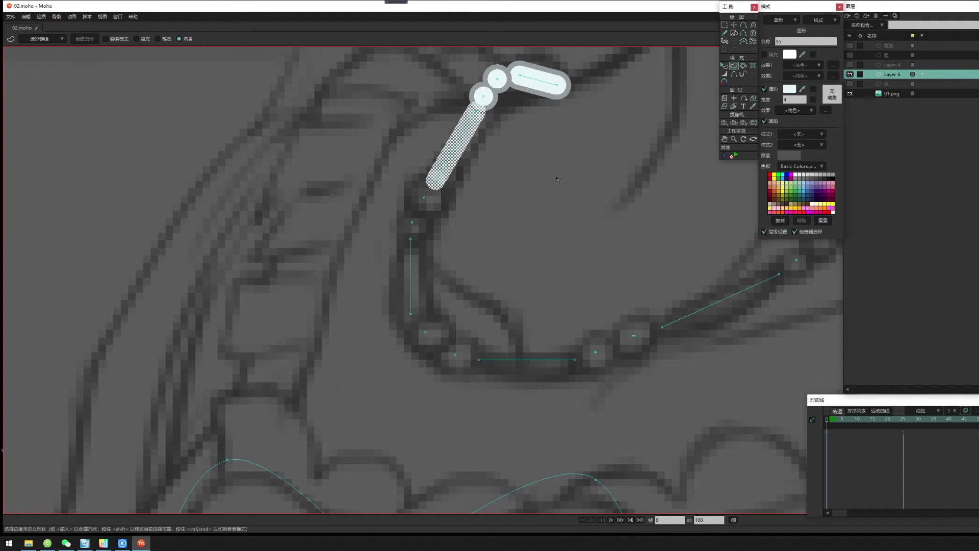
{"action": "left_click", "coordinate": [725, 66]}
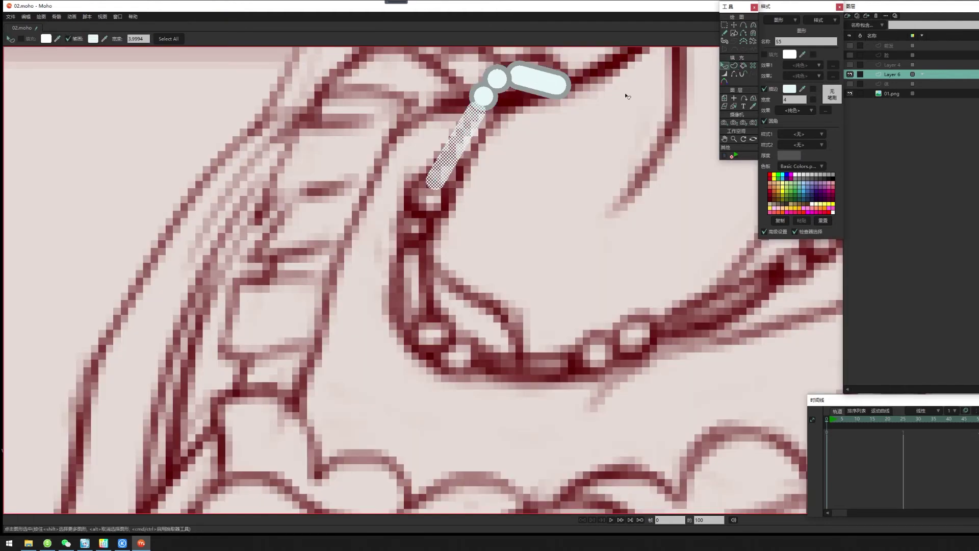
Create a second stroke shape on the slanted string segment with the pale, width 4 inner style.
{"action": "left_click", "coordinate": [734, 66]}
{"action": "left_click", "coordinate": [456, 155]}
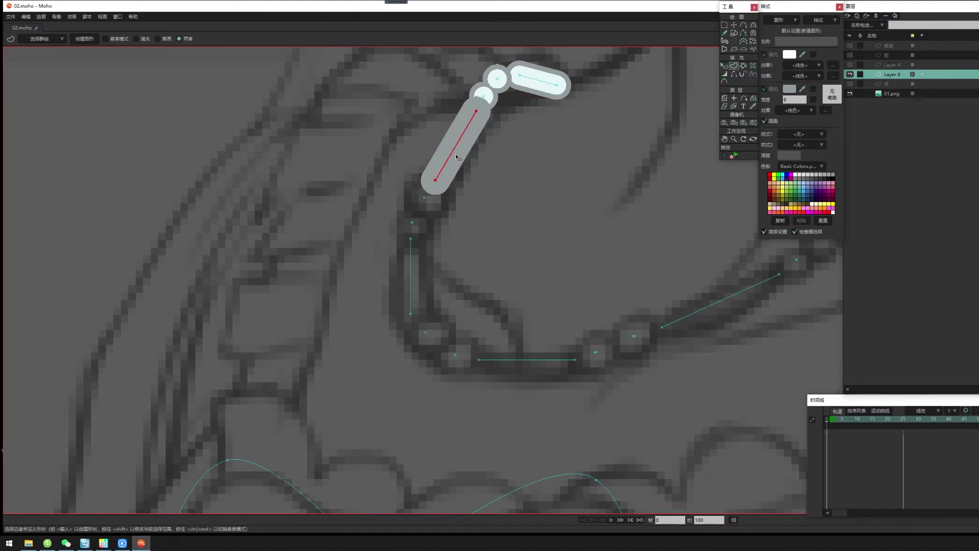
{"action": "key", "text": "Return"}
{"action": "left_click", "coordinate": [724, 66]}
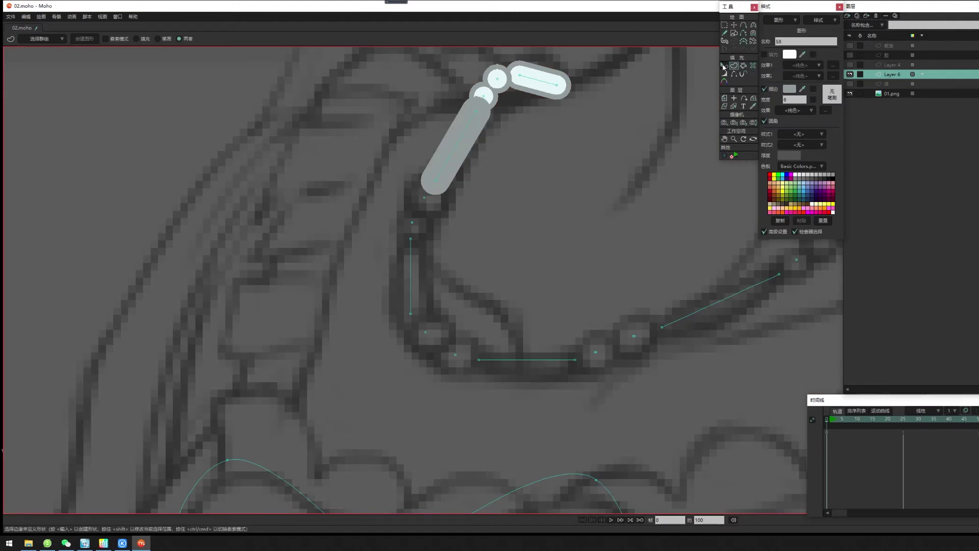
{"action": "left_click", "coordinate": [491, 96]}
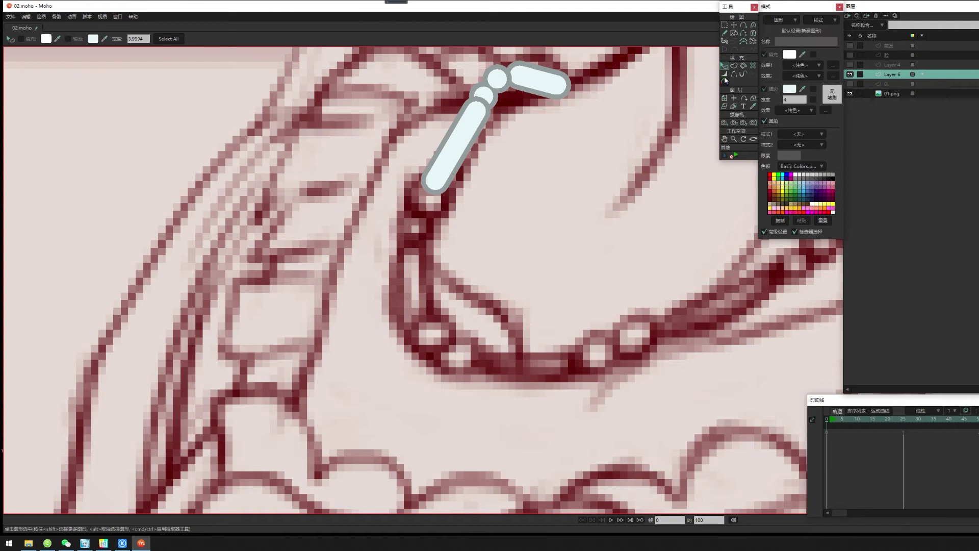
Create a stroke shape from the two bead points below the slanted segment and copy the grey, width 6 outer style onto it.
{"action": "left_click", "coordinate": [734, 66]}
{"action": "scroll", "coordinate": [452, 249], "scroll_direction": "right", "scroll_amount": 1}
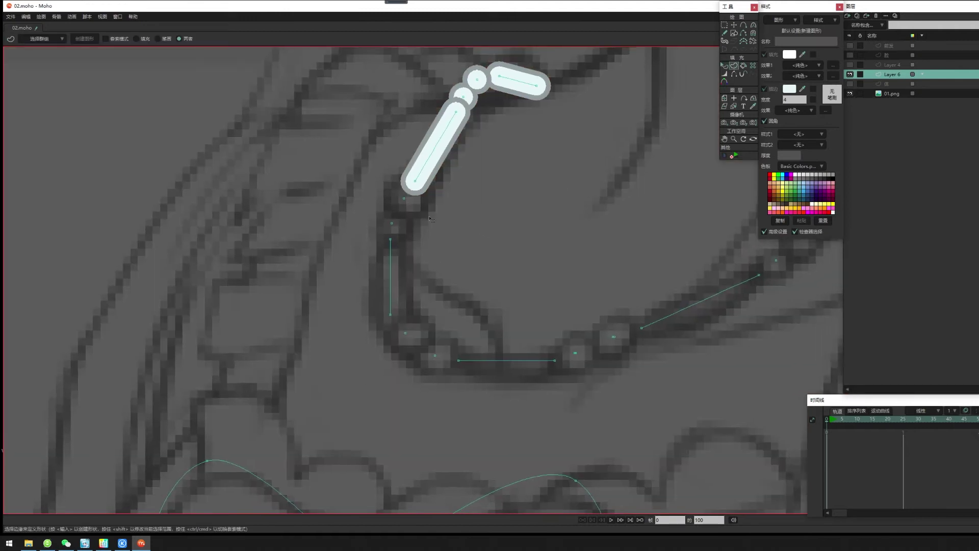
{"action": "left_click", "coordinate": [404, 198]}
{"action": "left_click", "coordinate": [391, 223]}
{"action": "key", "text": "Return"}
{"action": "left_click", "coordinate": [724, 66]}
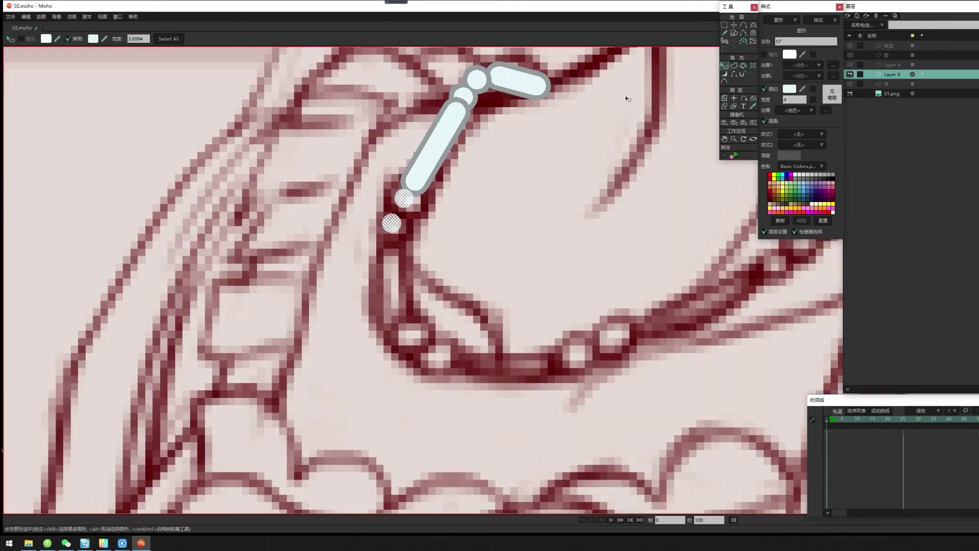
{"action": "left_click", "coordinate": [514, 94], "text": "ctrl"}
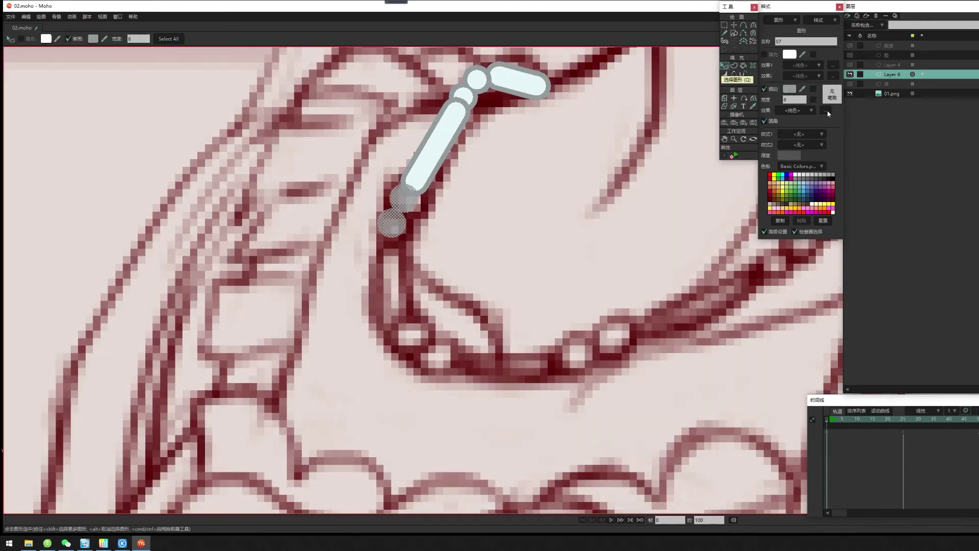
Hide the 01.png reference layer and add a second stroke shape on the lower two beads with the pale, width 4 inner style.
{"action": "left_click", "coordinate": [850, 93]}
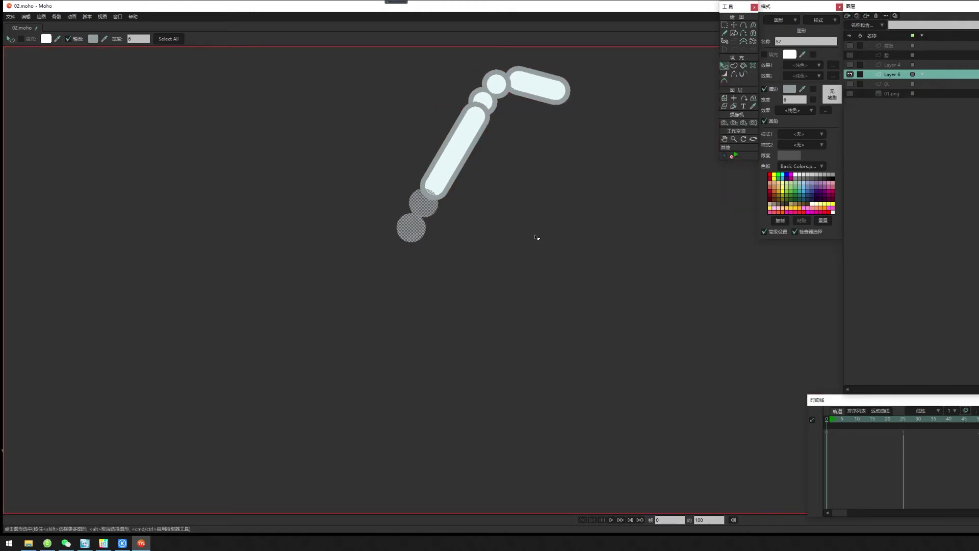
{"action": "left_click", "coordinate": [734, 66]}
{"action": "left_click", "coordinate": [420, 228]}
{"action": "key", "text": "Return"}
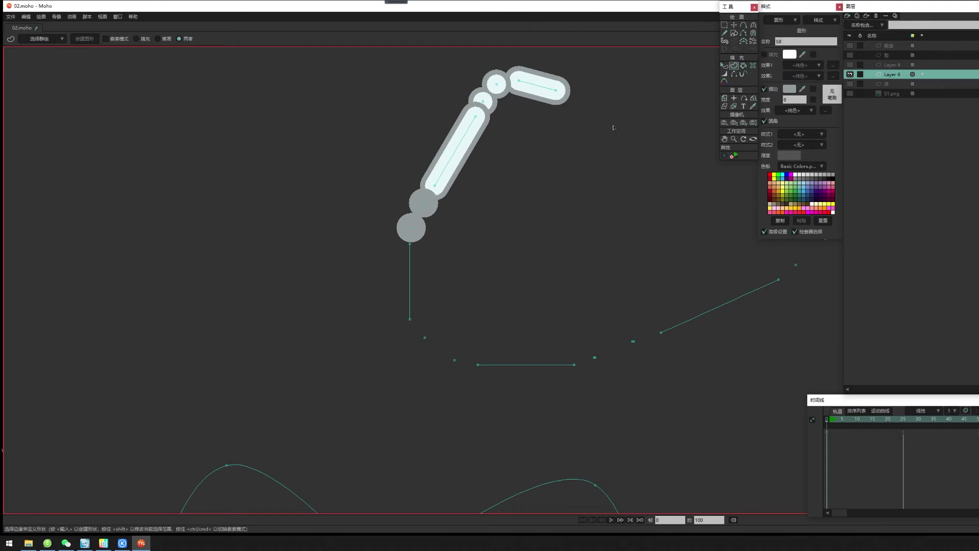
{"action": "left_click", "coordinate": [726, 65]}
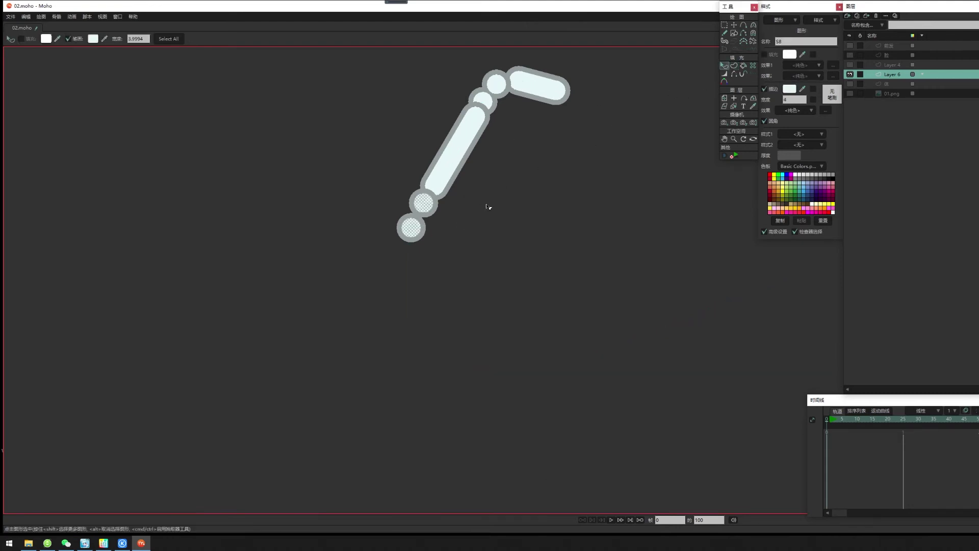
{"action": "left_click", "coordinate": [733, 66]}
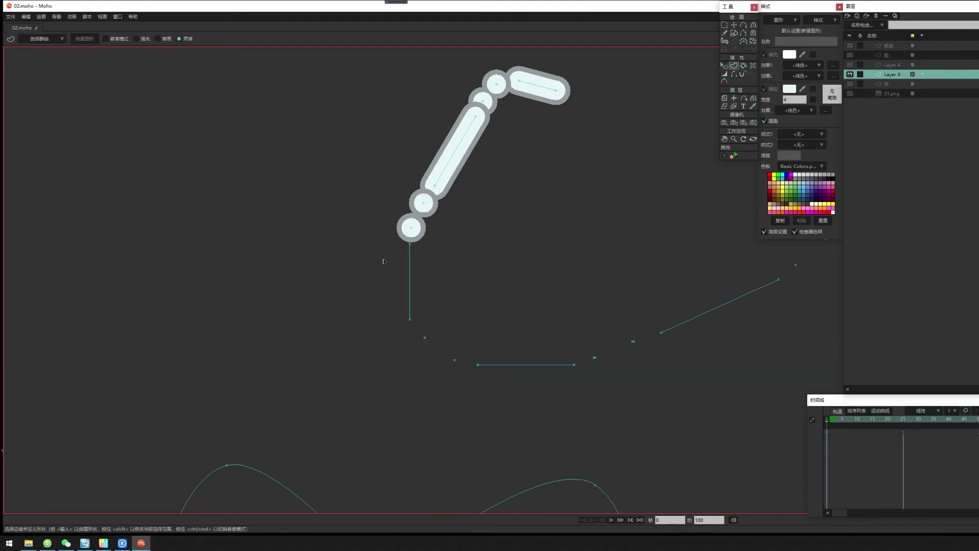
Create a stroke shape from the vertical string segment below the two beads and copy the grey, width 6 outer style onto it.
{"action": "left_click", "coordinate": [409, 268]}
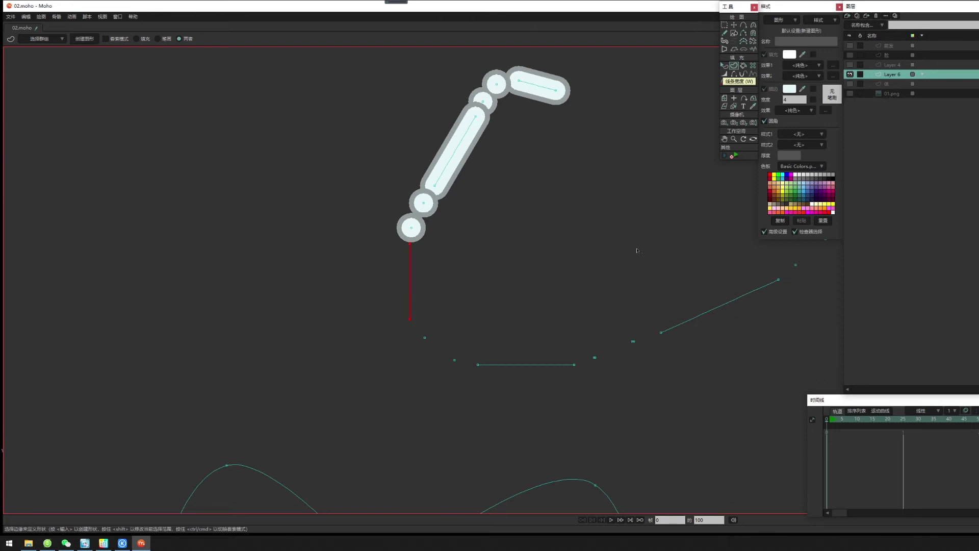
{"action": "key", "text": "Return"}
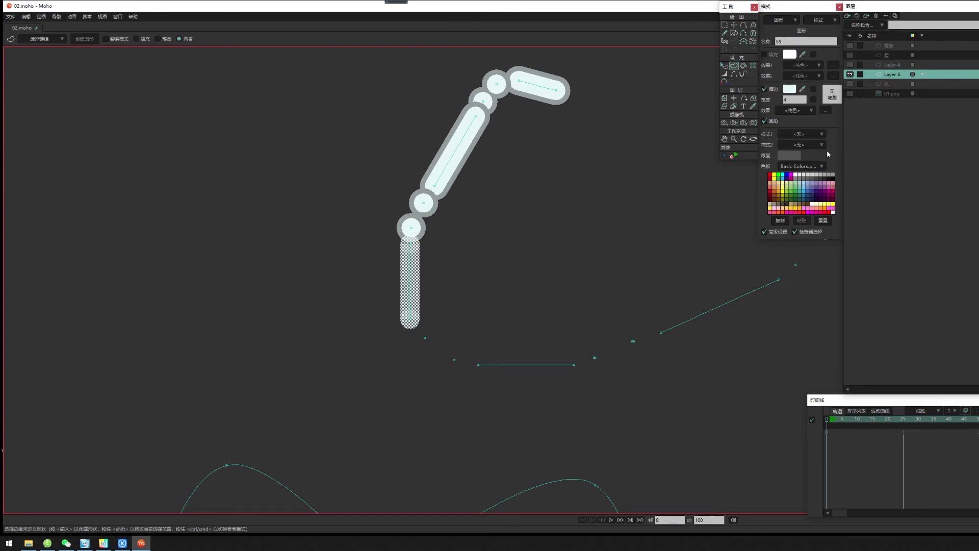
{"action": "left_click", "coordinate": [725, 66]}
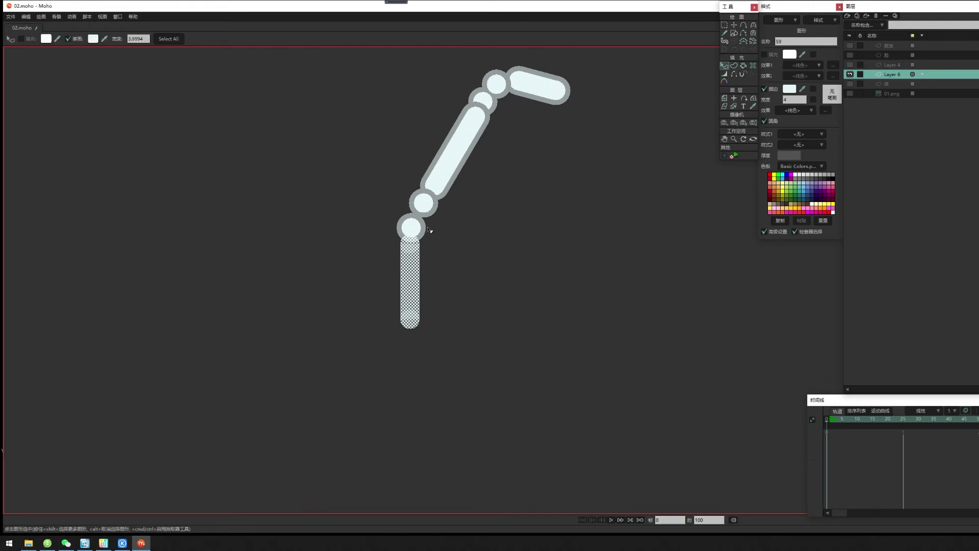
Add a second stroke shape on the vertical string segment with the pale, width 4 inner style.
{"action": "left_click", "coordinate": [735, 66]}
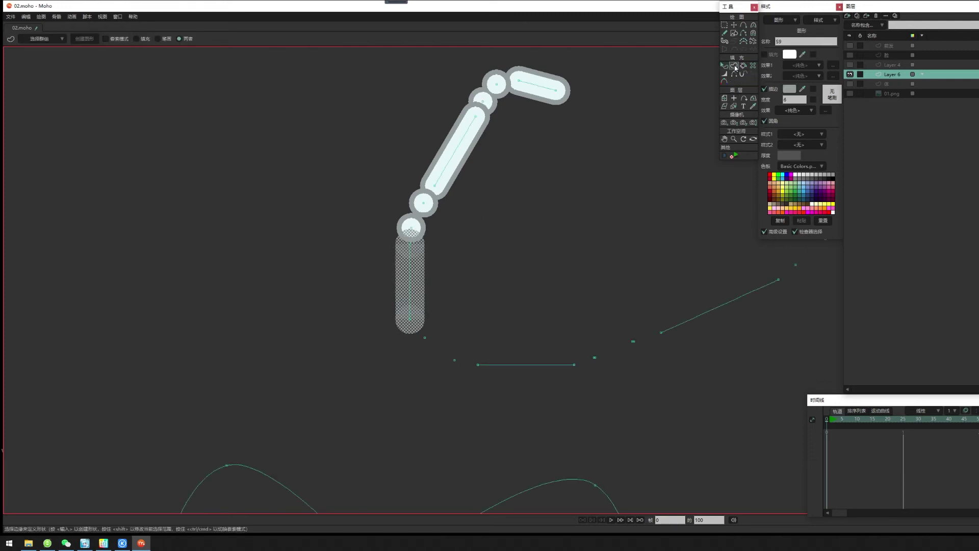
{"action": "left_click", "coordinate": [410, 276]}
{"action": "key", "text": "Return"}
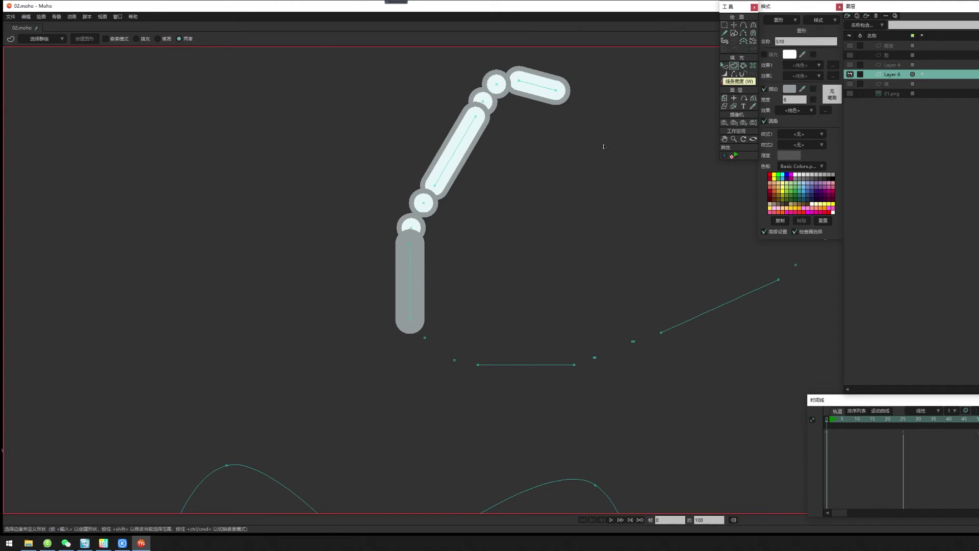
{"action": "left_click", "coordinate": [724, 66]}
{"action": "left_click", "coordinate": [411, 226], "text": "ctrl"}
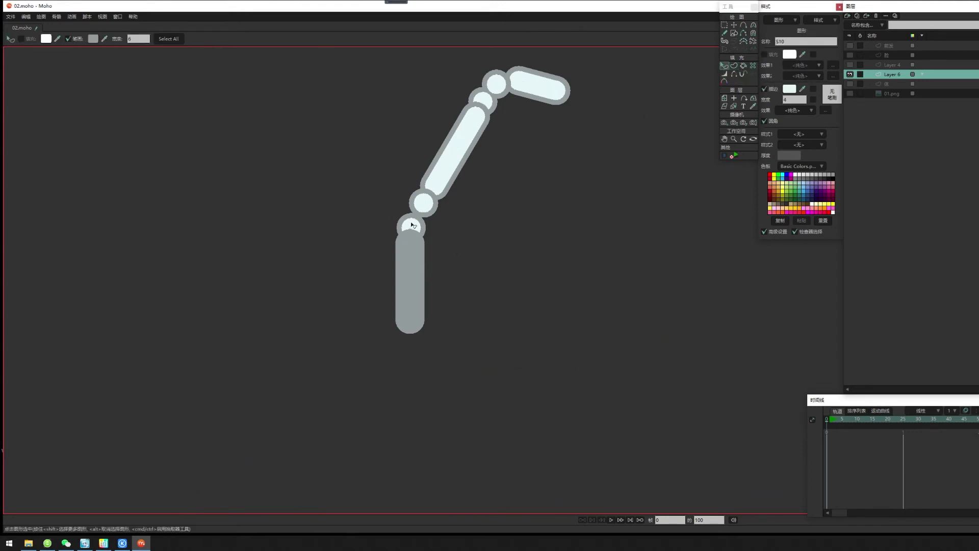
{"action": "key", "text": "Return"}
Move the bead point just above the vertical segment up and slightly right, away from the segment and closer to its neighbouring bead.
{"action": "left_click", "coordinate": [733, 66]}
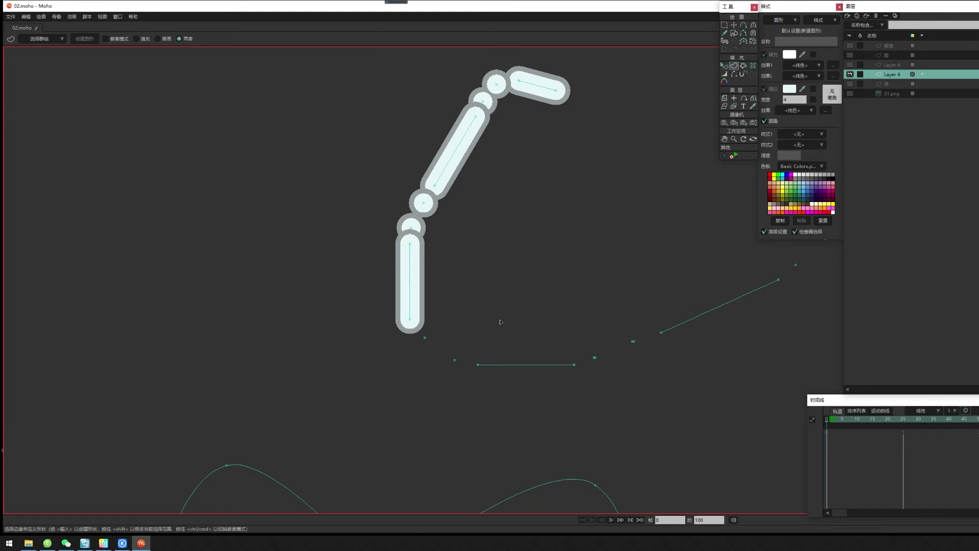
{"action": "left_click", "coordinate": [423, 336]}
{"action": "scroll", "coordinate": [611, 365], "scroll_direction": "down", "scroll_amount": 2}
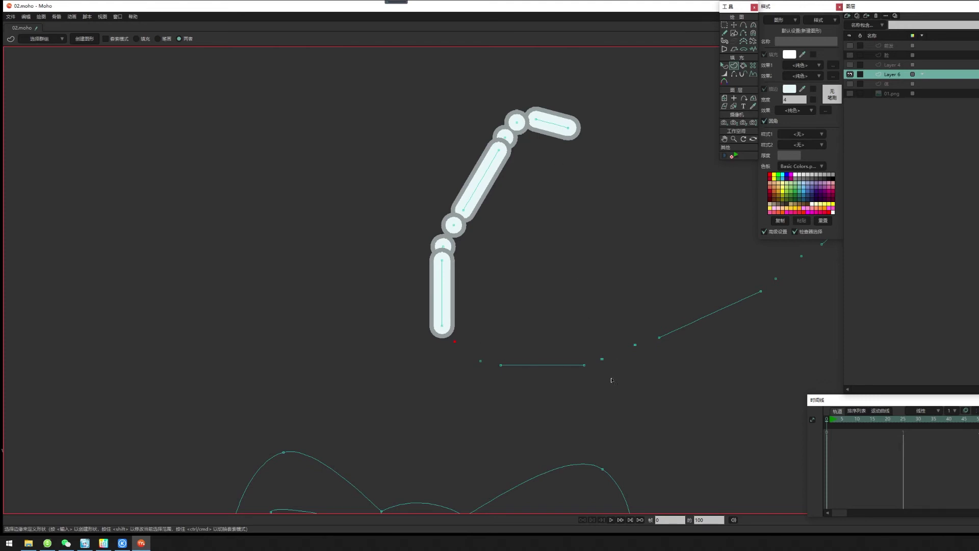
{"action": "left_click_drag", "start_coordinate": [596, 395], "coordinate": [575, 374]}
{"action": "scroll", "coordinate": [614, 371], "scroll_direction": "up", "scroll_amount": 4}
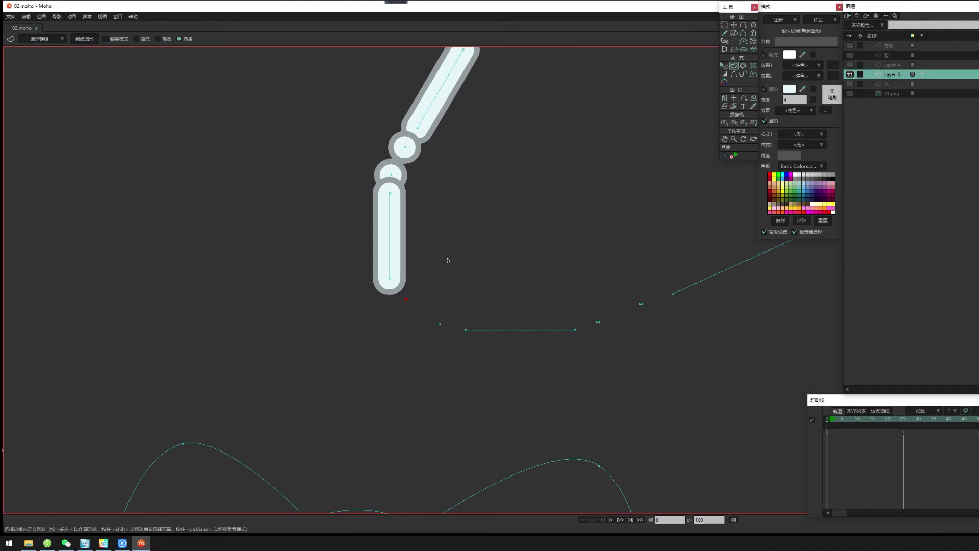
{"action": "left_click_drag", "start_coordinate": [474, 271], "coordinate": [498, 304]}
{"action": "left_click_drag", "start_coordinate": [450, 282], "coordinate": [495, 315]}
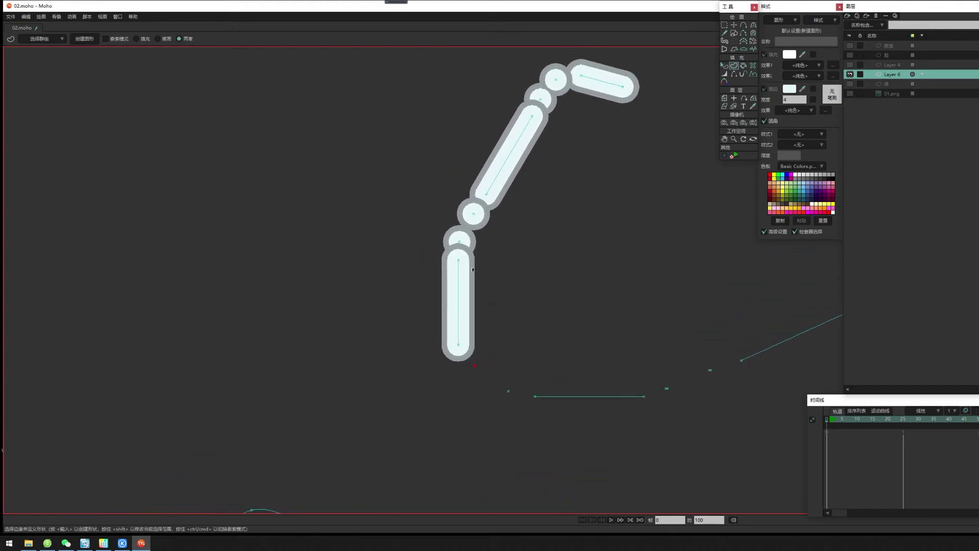
{"action": "key", "text": "g"}
{"action": "left_click", "coordinate": [460, 241]}
{"action": "key", "text": "t"}
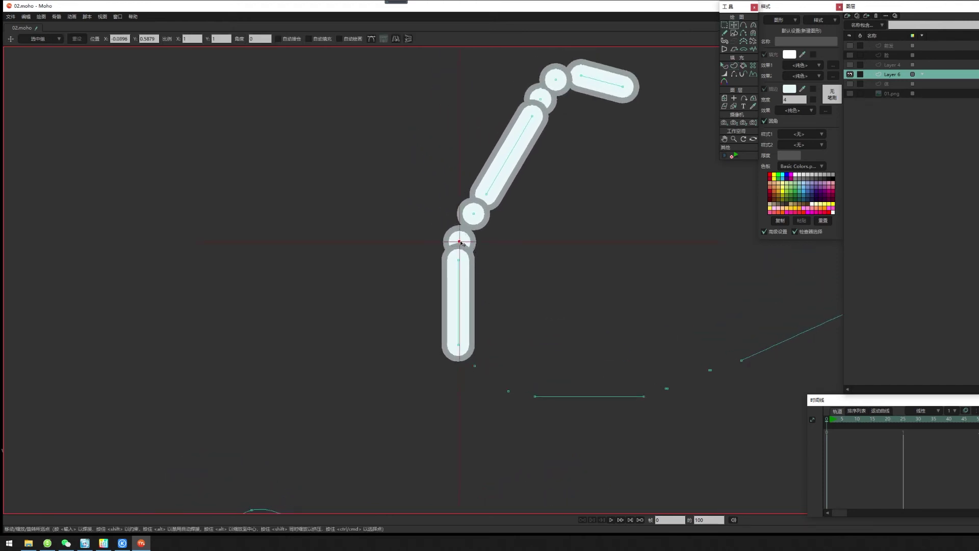
{"action": "left_click_drag", "start_coordinate": [467, 243], "coordinate": [475, 222]}
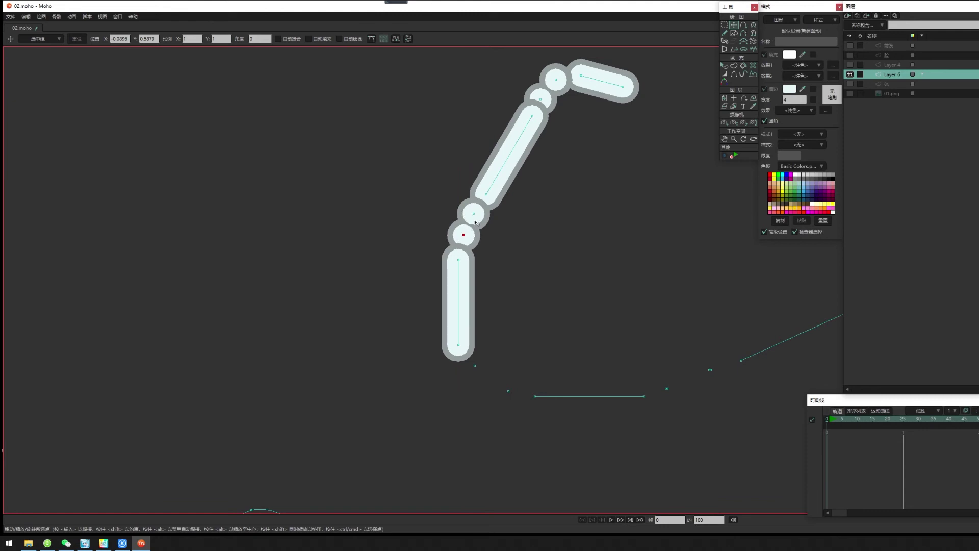
{"action": "left_click", "coordinate": [473, 216], "text": "shift"}
Create a stroke shape from the bead point just below the vertical segment and copy the grey, width 6 outer style onto it.
{"action": "left_click_drag", "start_coordinate": [643, 362], "coordinate": [529, 320]}
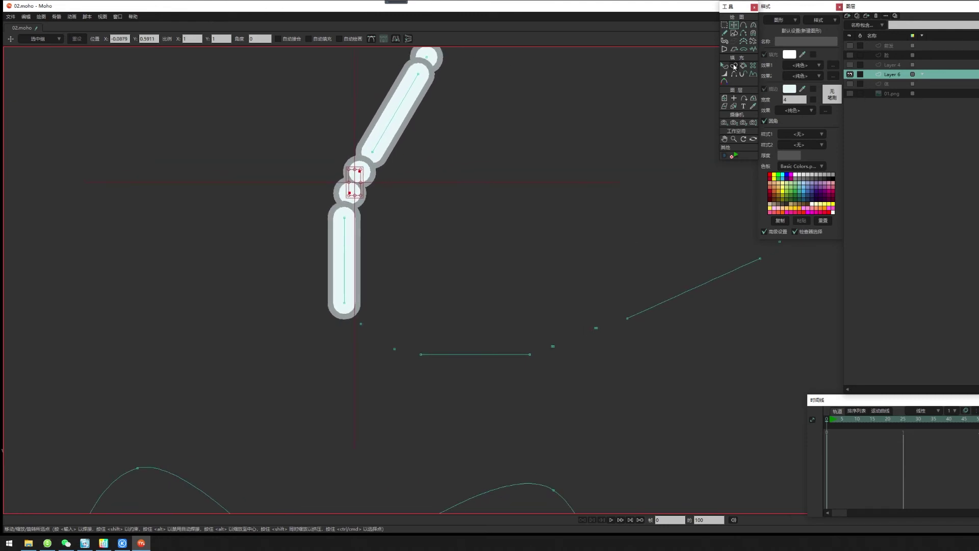
{"action": "left_click", "coordinate": [734, 66]}
{"action": "left_click", "coordinate": [361, 323]}
{"action": "key", "text": "Return"}
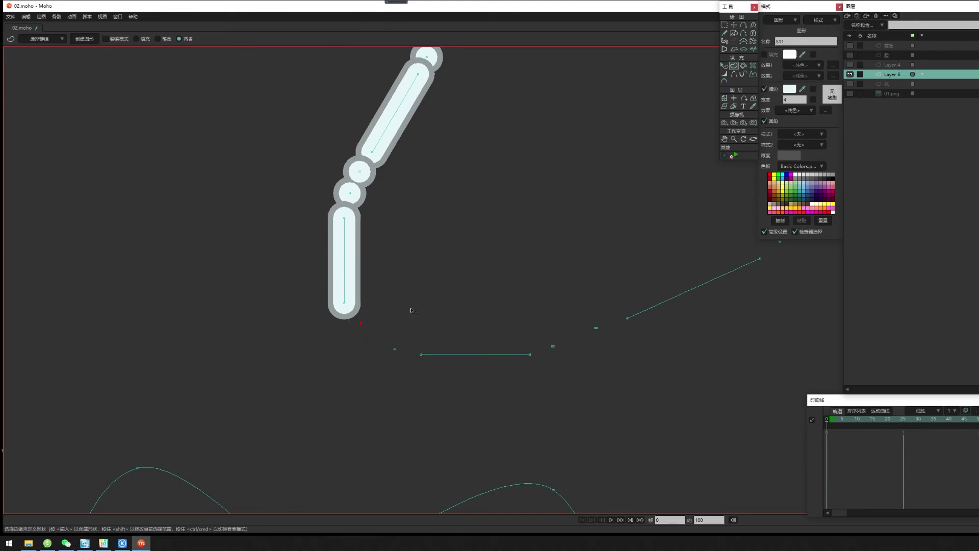
{"action": "left_click", "coordinate": [724, 65]}
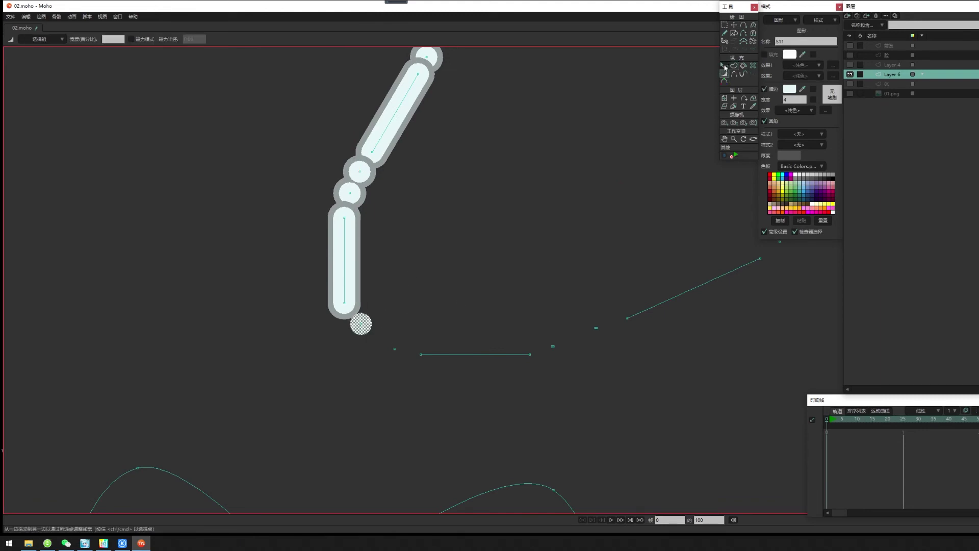
{"action": "left_click", "coordinate": [357, 282], "text": "ctrl"}
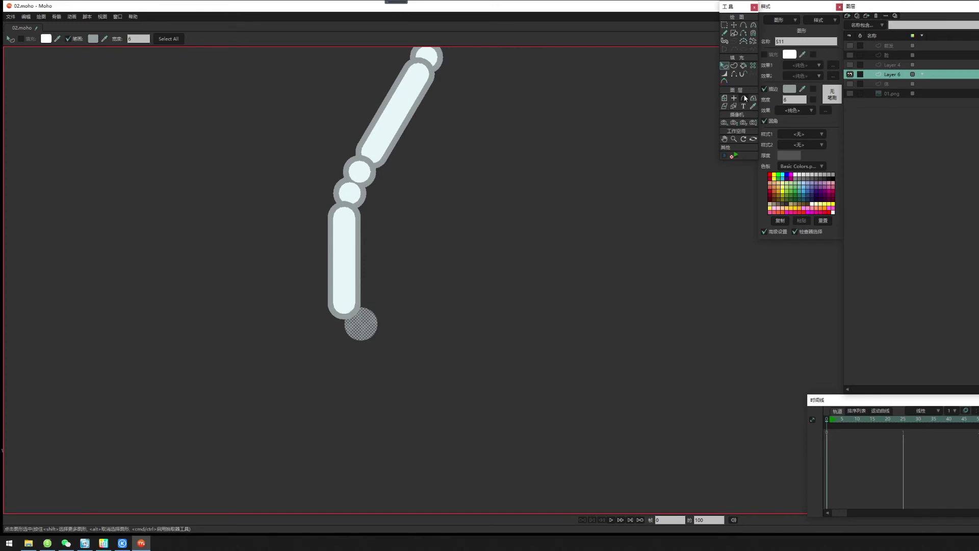
Add a second stroke shape on the bead just below the vertical segment with the pale, width 4 inner style.
{"action": "left_click", "coordinate": [734, 66]}
{"action": "left_click", "coordinate": [360, 322]}
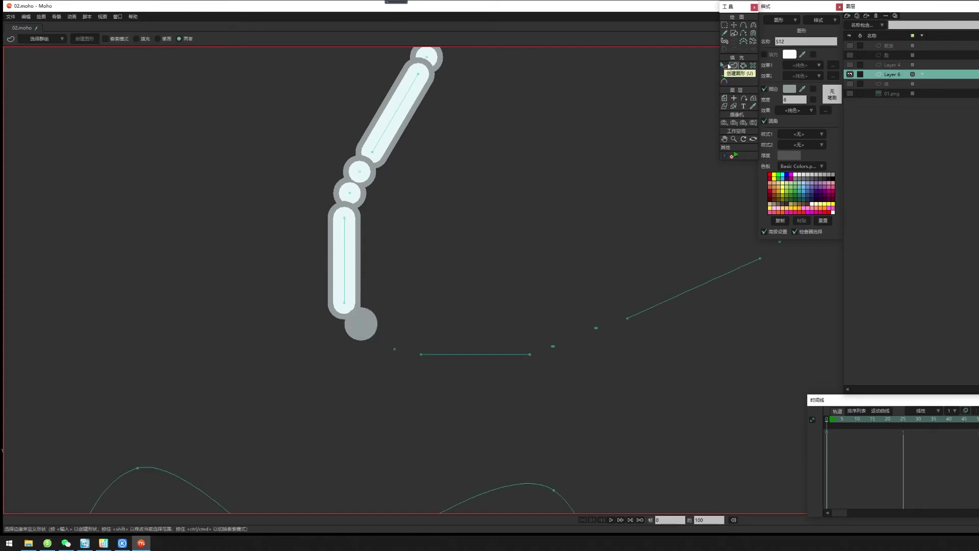
{"action": "left_click", "coordinate": [724, 65]}
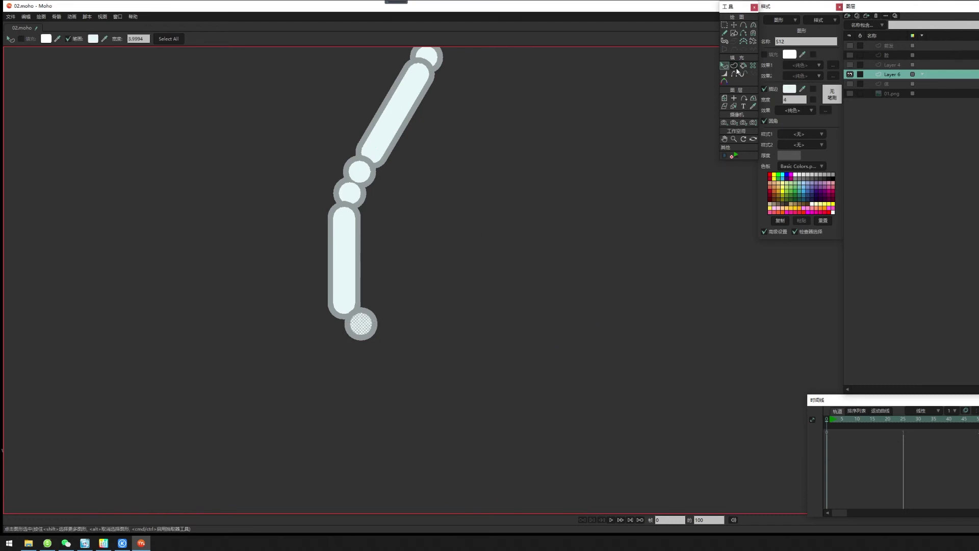
Create a stroke shape from the bead point just left of the horizontal segment and copy the grey, width 6 outer style onto it.
{"action": "left_click", "coordinate": [735, 66]}
{"action": "left_click", "coordinate": [394, 349]}
{"action": "key", "text": "Return"}
{"action": "left_click", "coordinate": [724, 65]}
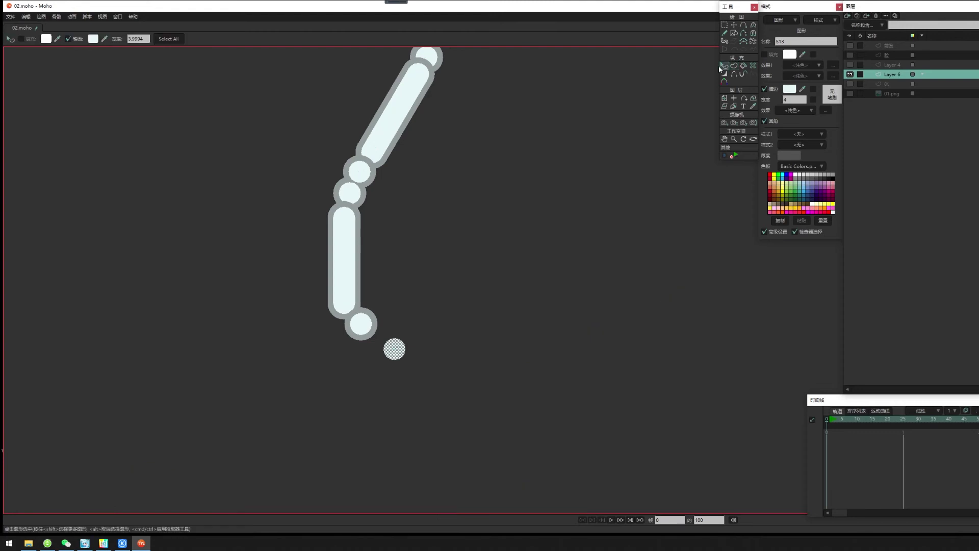
Add a second stroke shape on the bead left of the horizontal segment with the pale, width 4 inner style.
{"action": "left_click", "coordinate": [734, 65]}
{"action": "left_click", "coordinate": [394, 348]}
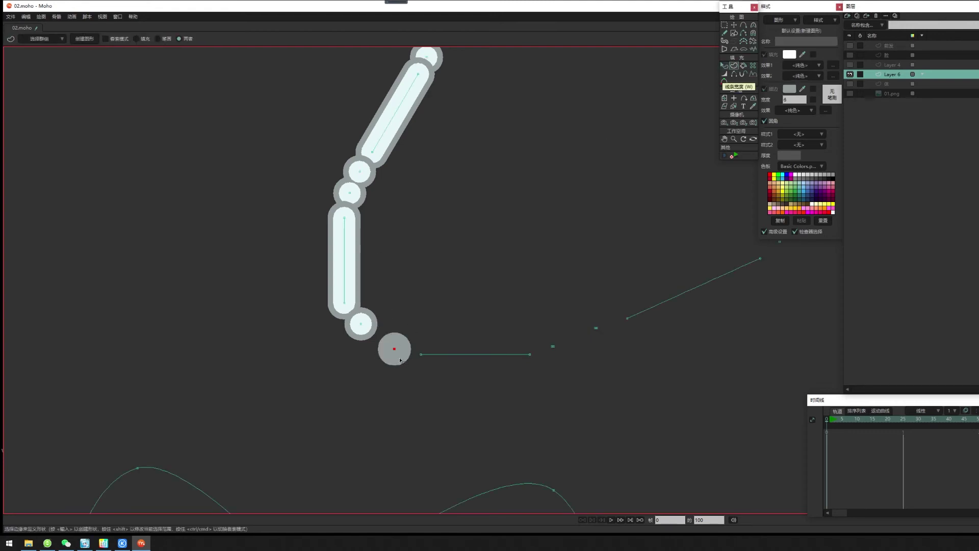
{"action": "key", "text": "q"}
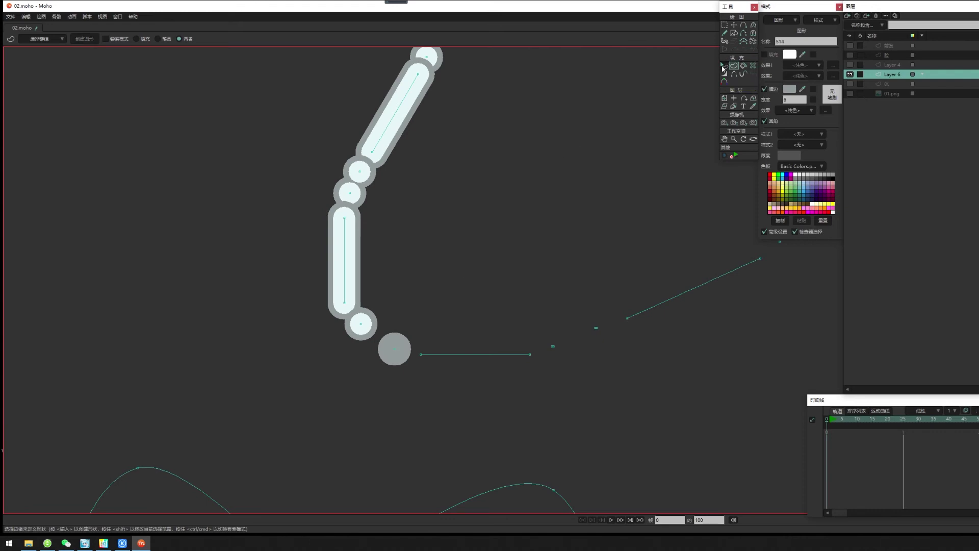
{"action": "left_click", "coordinate": [361, 323], "text": "ctrl"}
Create a stroke shape from the horizontal string segment and copy the grey, width 6 outer style onto it.
{"action": "left_click", "coordinate": [734, 66]}
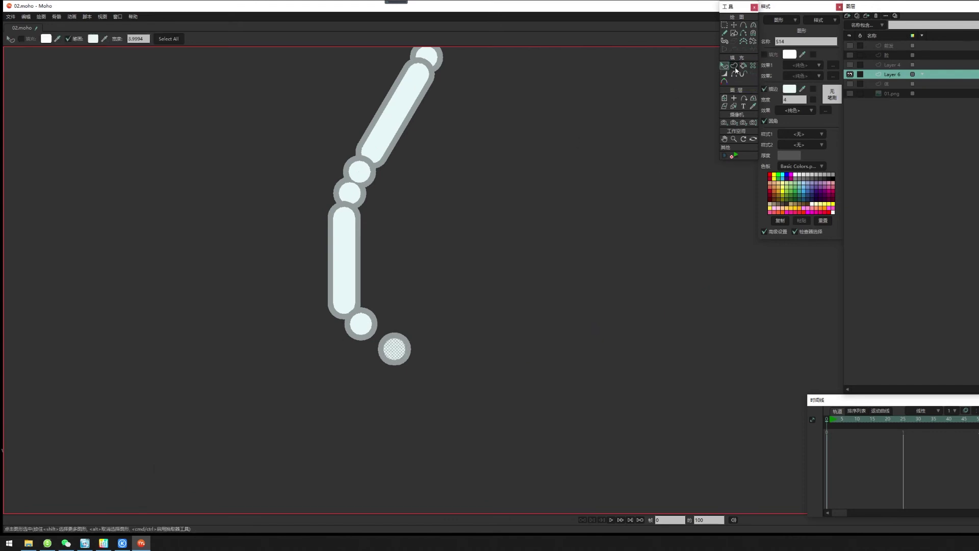
{"action": "left_click", "coordinate": [468, 355]}
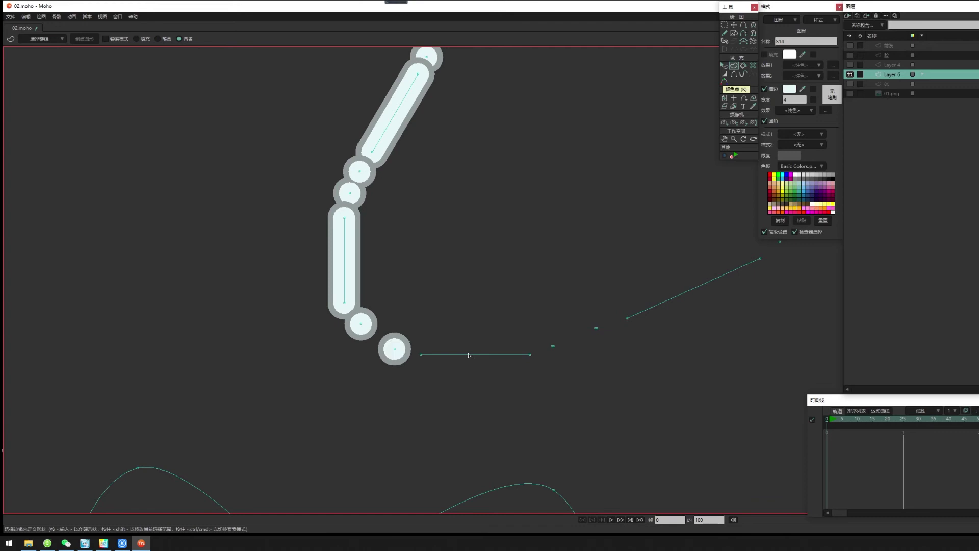
{"action": "key", "text": "Return"}
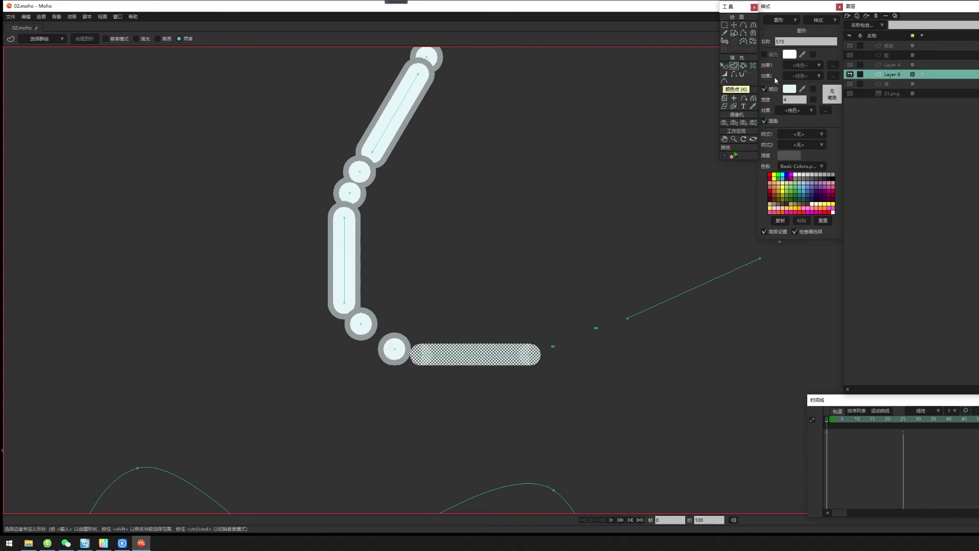
{"action": "key", "text": "q"}
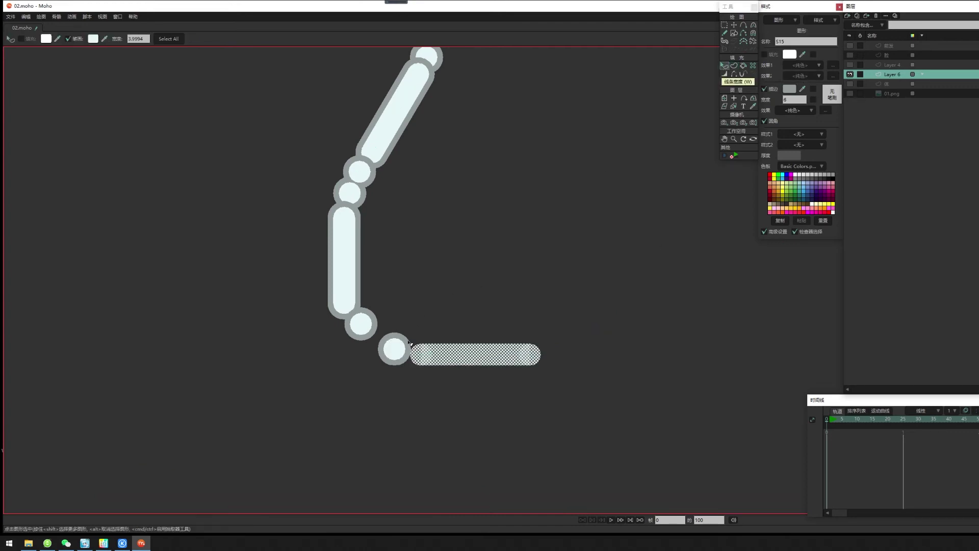
Add a second stroke shape on the horizontal string segment with the pale, width 4 inner style.
{"action": "key", "text": "u"}
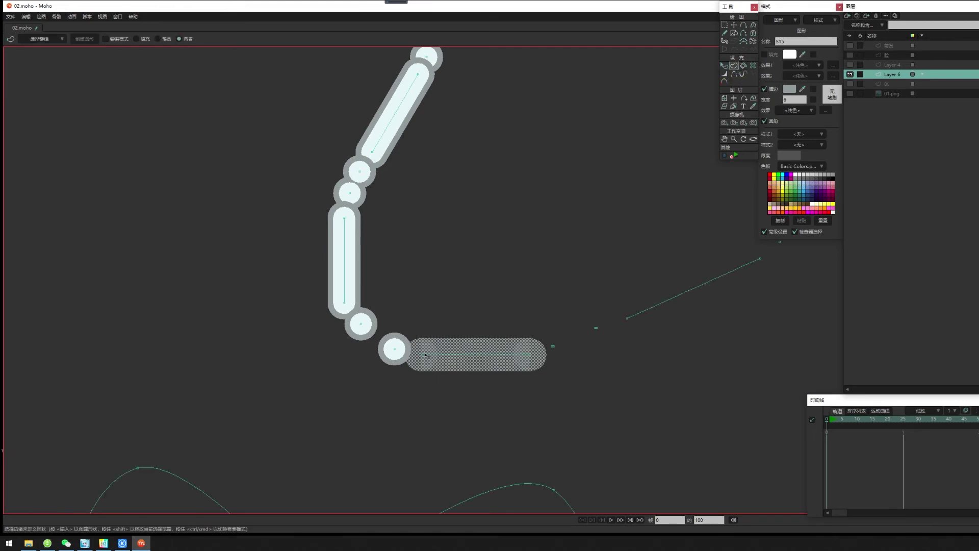
{"action": "left_click", "coordinate": [447, 356]}
{"action": "key", "text": "space"}
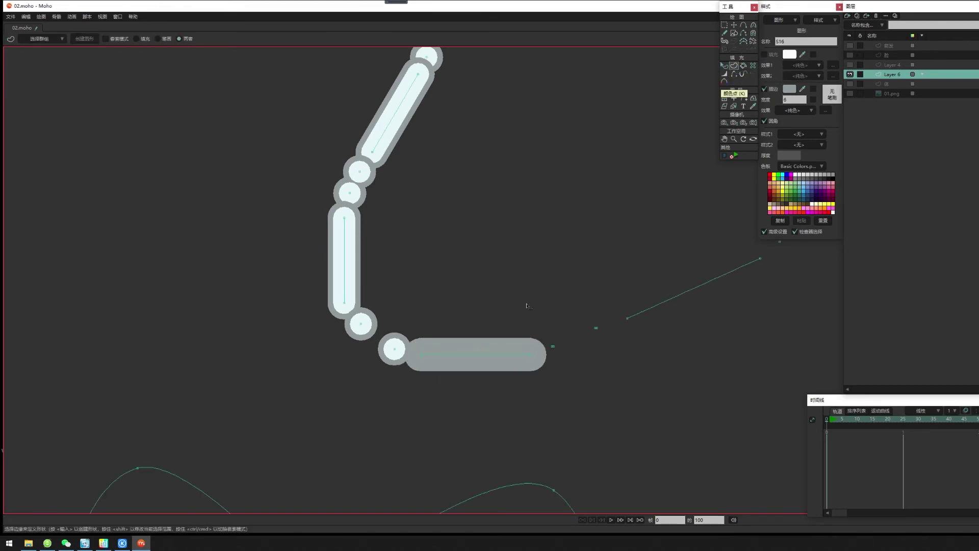
{"action": "left_click", "coordinate": [720, 72]}
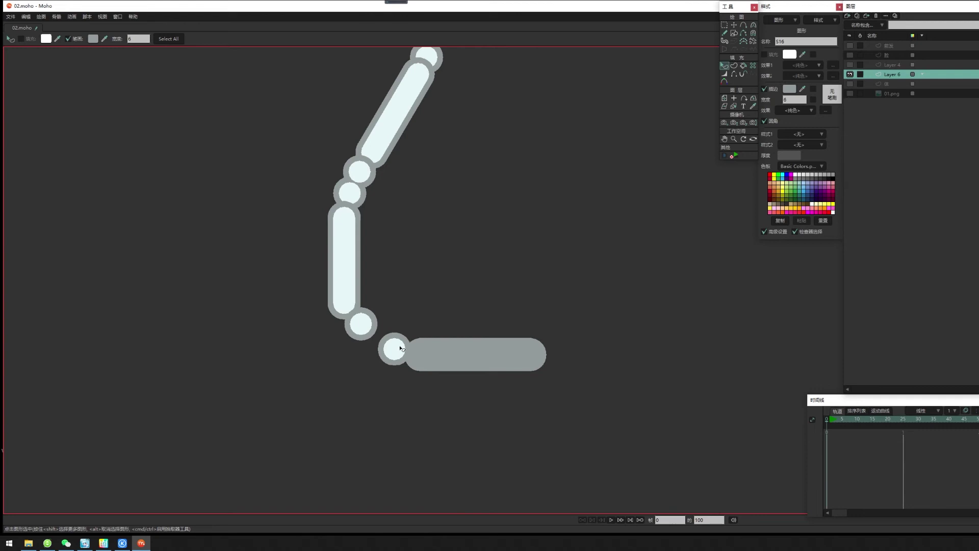
{"action": "left_click", "coordinate": [431, 345]}
{"action": "left_click", "coordinate": [522, 294]}
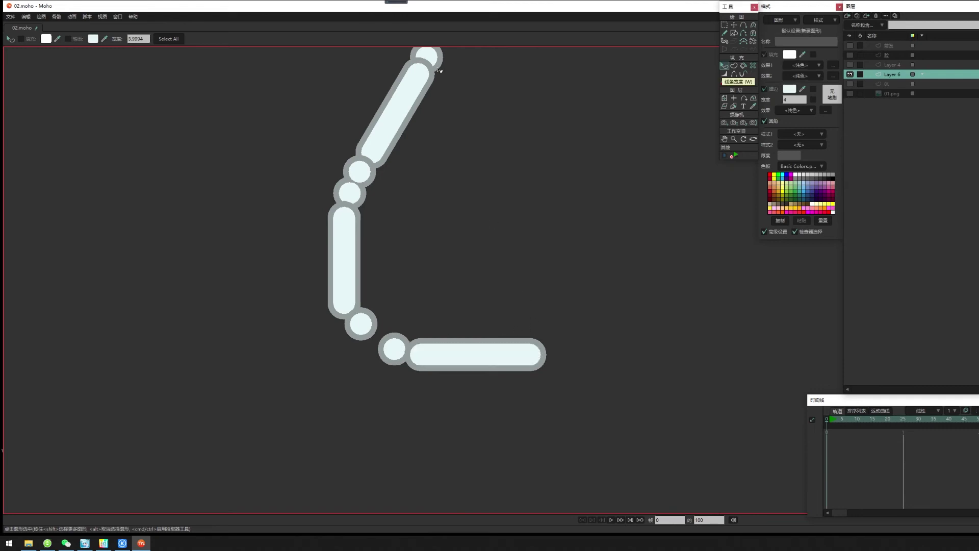
Create a stroke shape from the bead point at the right end of the horizontal segment and copy the grey, width 6 outer style onto it.
{"action": "left_click", "coordinate": [734, 65]}
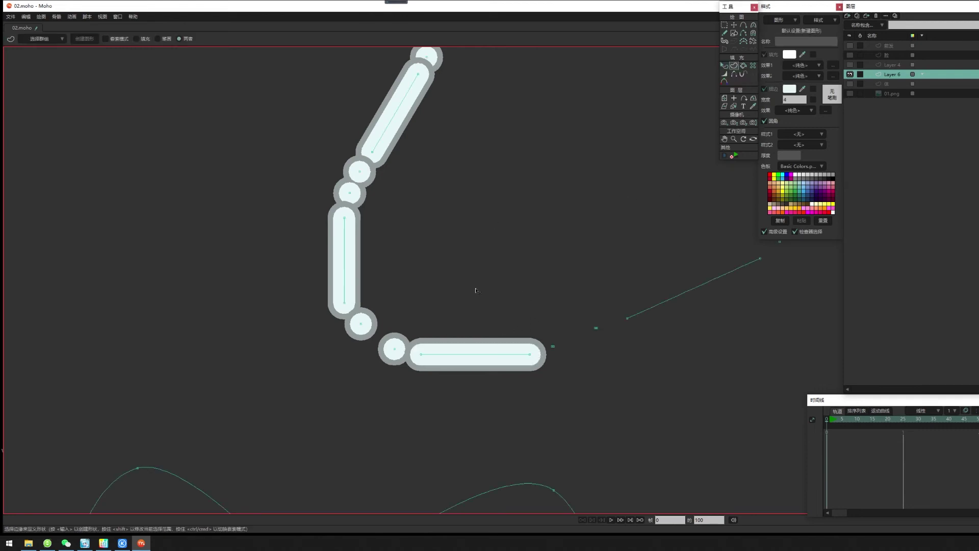
{"action": "mouse_move", "coordinate": [565, 345]}
{"action": "left_mouse_down"}
{"action": "mouse_move", "coordinate": [490, 336]}
{"action": "mouse_move", "coordinate": [489, 354]}
{"action": "left_mouse_up"}
{"action": "key", "text": "Return"}
{"action": "key", "text": "Return"}
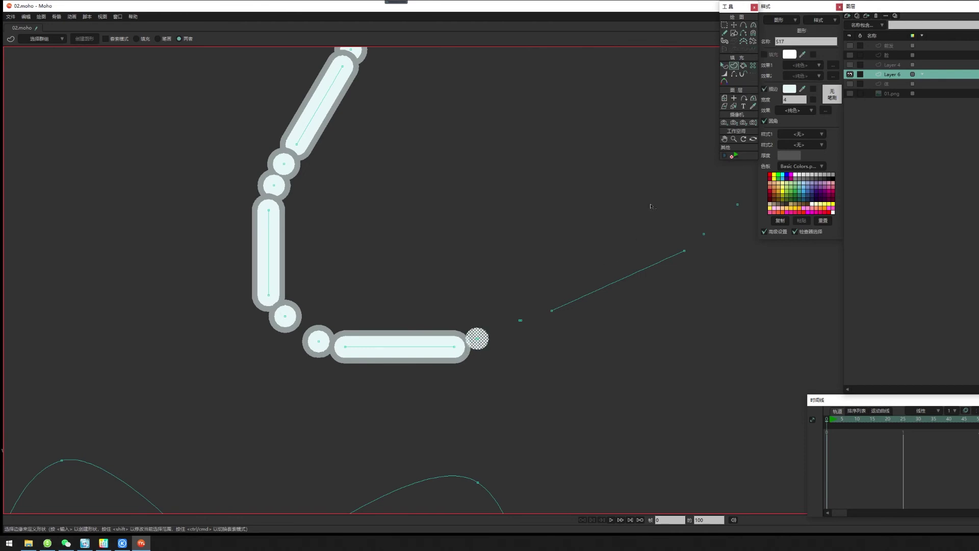
{"action": "key", "text": "q"}
Add a second stroke shape on the bead right of the horizontal segment with the pale, width 4 inner style.
{"action": "key", "text": "u"}
{"action": "left_click_drag", "start_coordinate": [477, 347], "coordinate": [488, 352]}
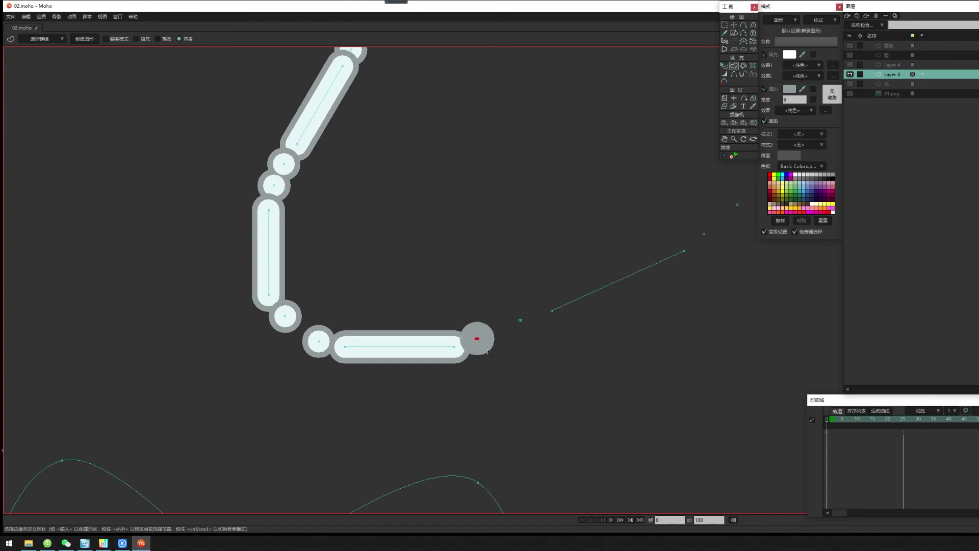
{"action": "key", "text": "Return"}
{"action": "left_click", "coordinate": [724, 66]}
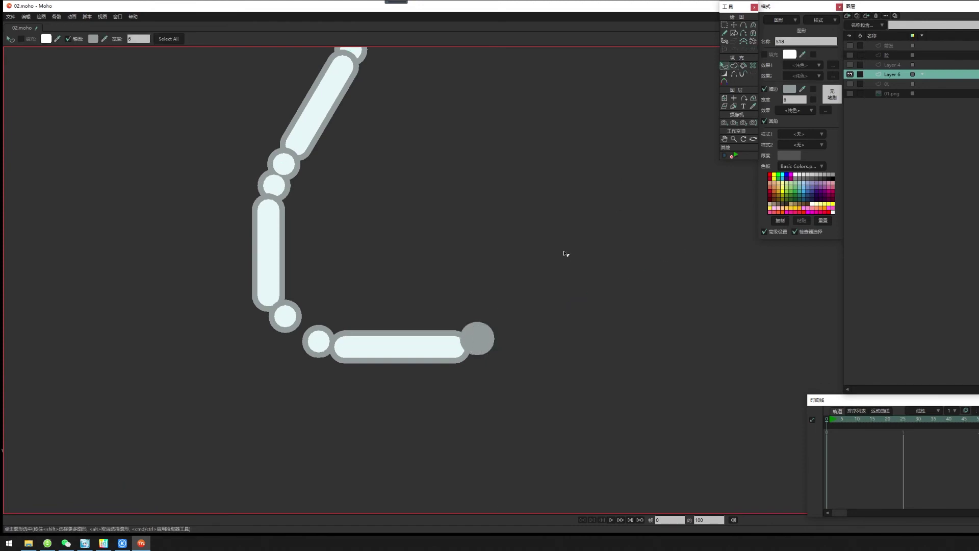
{"action": "left_click", "coordinate": [436, 345], "text": "ctrl"}
Create a stroke shape from the bead point just before the long diagonal string segment and copy the grey, width 6 outer style onto it.
{"action": "left_click", "coordinate": [734, 66]}
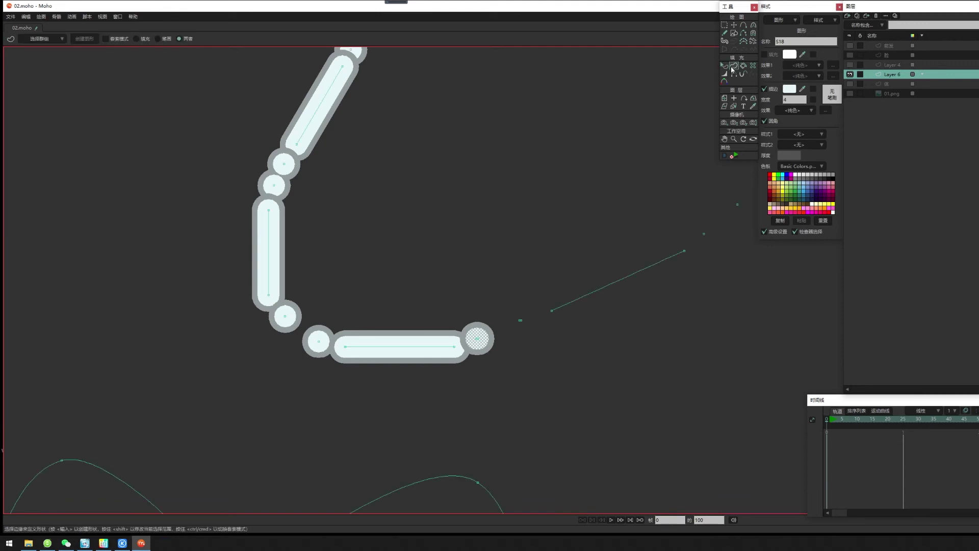
{"action": "left_click", "coordinate": [520, 320]}
{"action": "key", "text": "space"}
{"action": "left_click", "coordinate": [723, 65]}
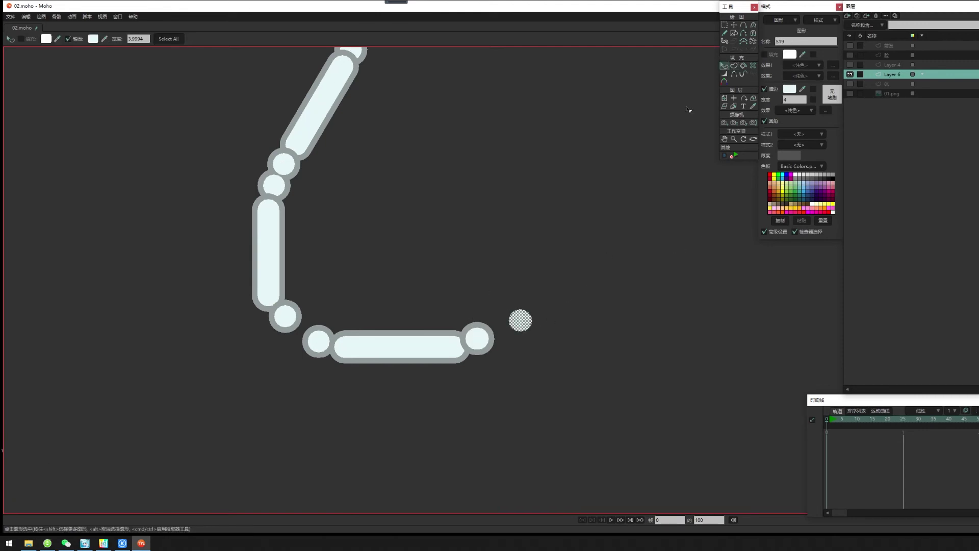
{"action": "left_click", "coordinate": [491, 348], "text": "ctrl"}
Add a second stroke shape on the bead before the long diagonal segment with the pale, width 4 inner style.
{"action": "left_click", "coordinate": [734, 66]}
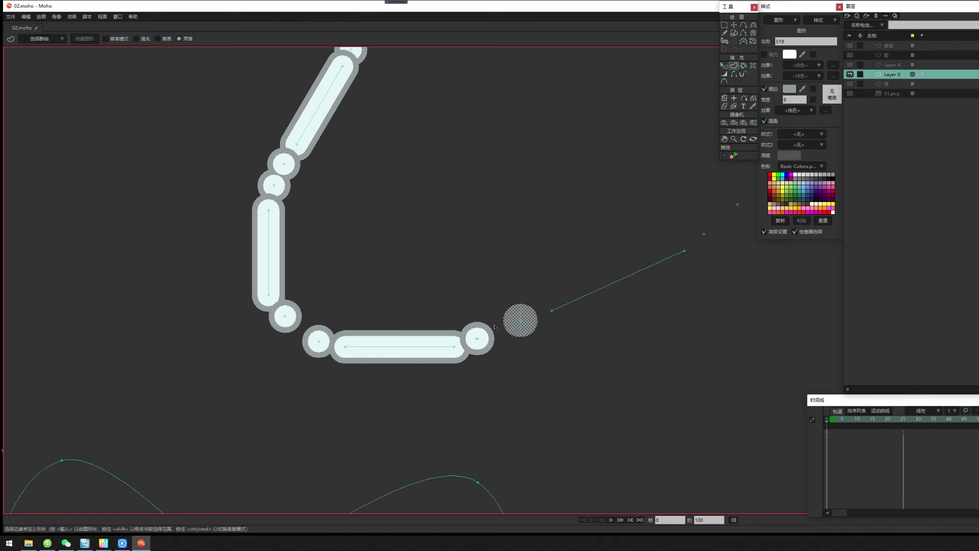
{"action": "left_click", "coordinate": [522, 317]}
{"action": "left_click_drag", "start_coordinate": [512, 300], "coordinate": [533, 333]}
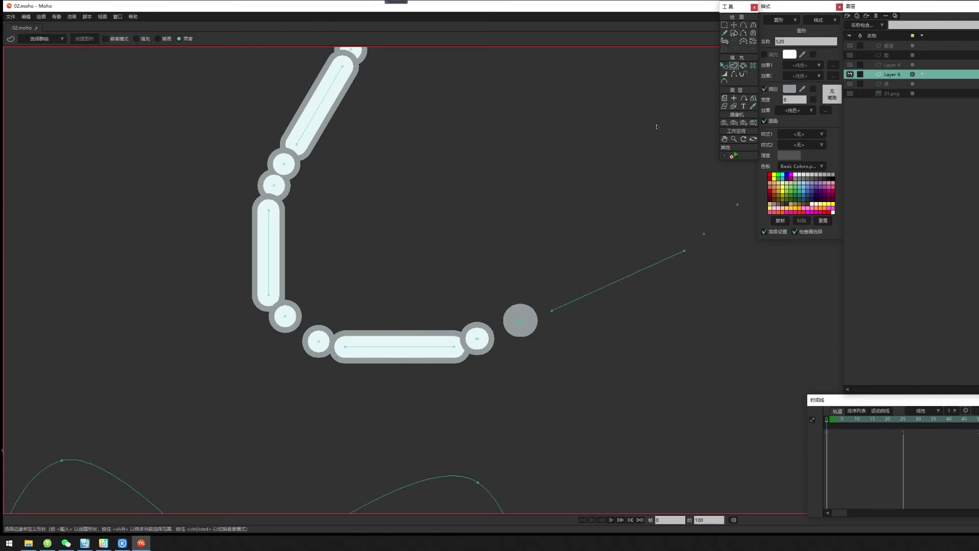
{"action": "left_click", "coordinate": [724, 65]}
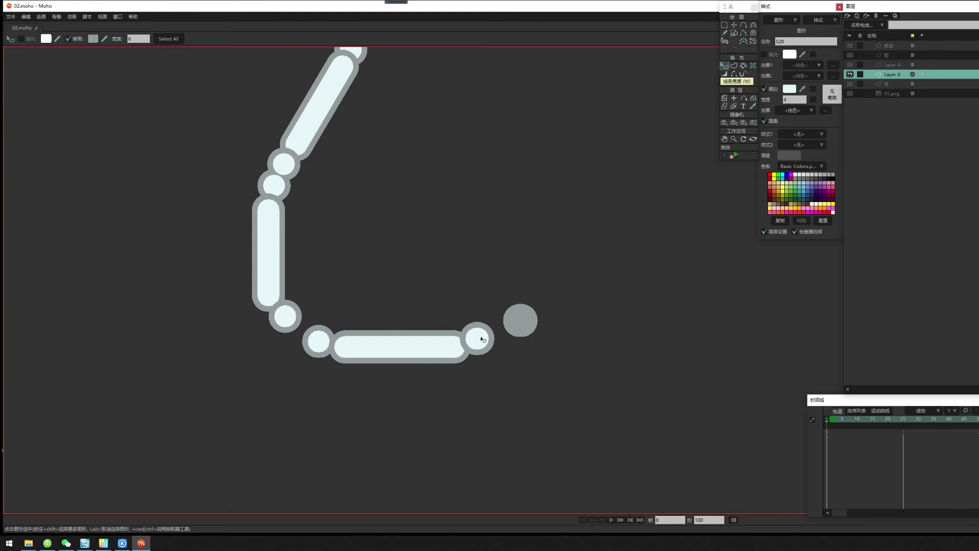
Create a stroke shape from the first diagonal string segment right of the beads and copy the grey, width 6 outer style onto it.
{"action": "left_click", "coordinate": [733, 65]}
{"action": "left_click_drag", "start_coordinate": [527, 325], "coordinate": [480, 340]}
{"action": "left_click_drag", "start_coordinate": [495, 312], "coordinate": [510, 327]}
{"action": "left_click_drag", "start_coordinate": [535, 321], "coordinate": [447, 413]}
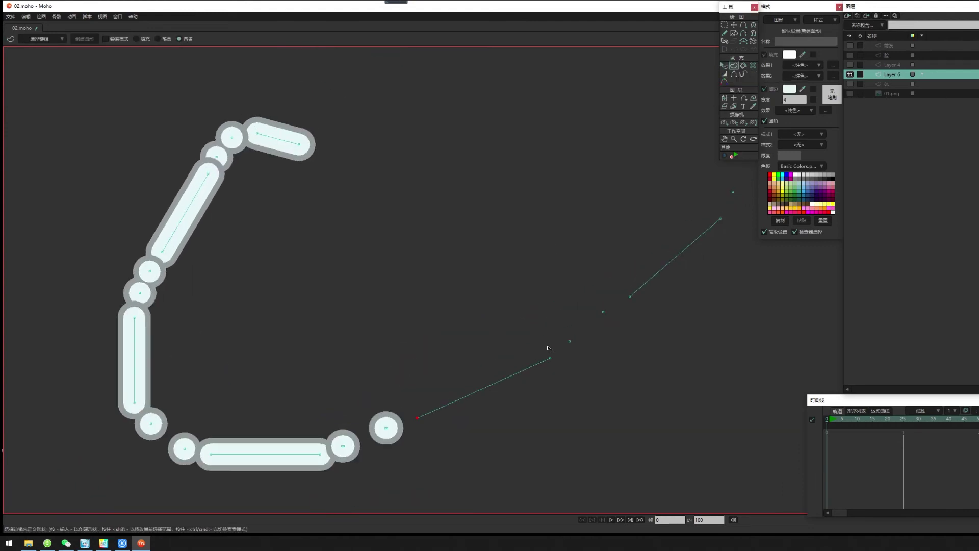
{"action": "scroll", "coordinate": [548, 348], "scroll_direction": "down", "scroll_amount": 3}
{"action": "left_click", "coordinate": [476, 392]}
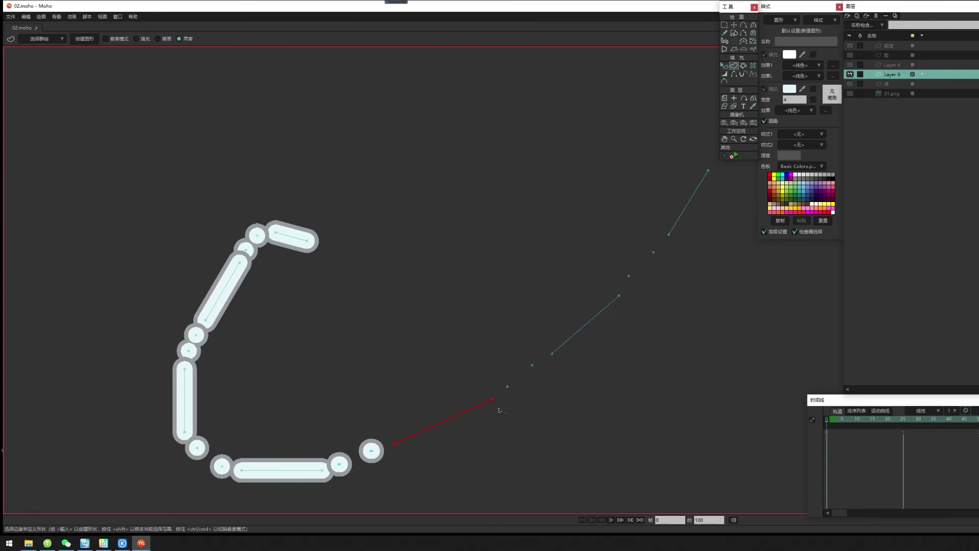
{"action": "key", "text": "space"}
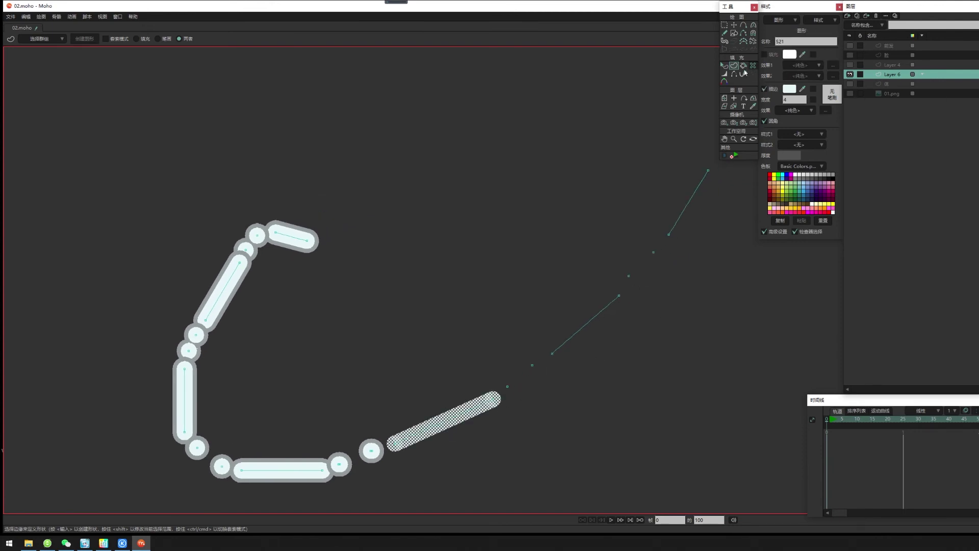
{"action": "left_click", "coordinate": [726, 67]}
{"action": "left_click", "coordinate": [383, 457], "text": "ctrl"}
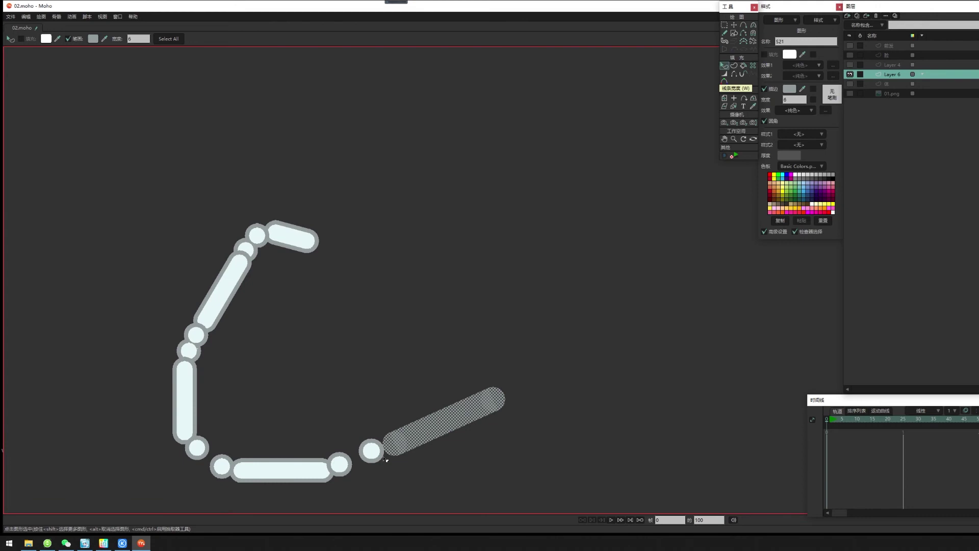
Add a second stroke shape on the first diagonal string segment with the pale, width 4 inner style.
{"action": "left_click", "coordinate": [734, 65]}
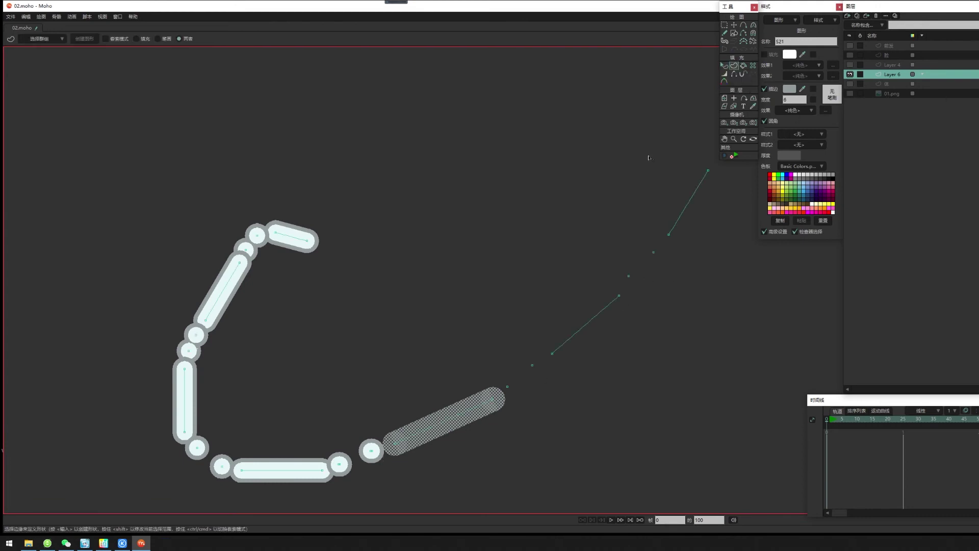
{"action": "left_click_drag", "start_coordinate": [506, 365], "coordinate": [562, 277]}
{"action": "scroll", "coordinate": [562, 277], "scroll_direction": "up", "scroll_amount": 3}
{"action": "key", "text": "Return"}
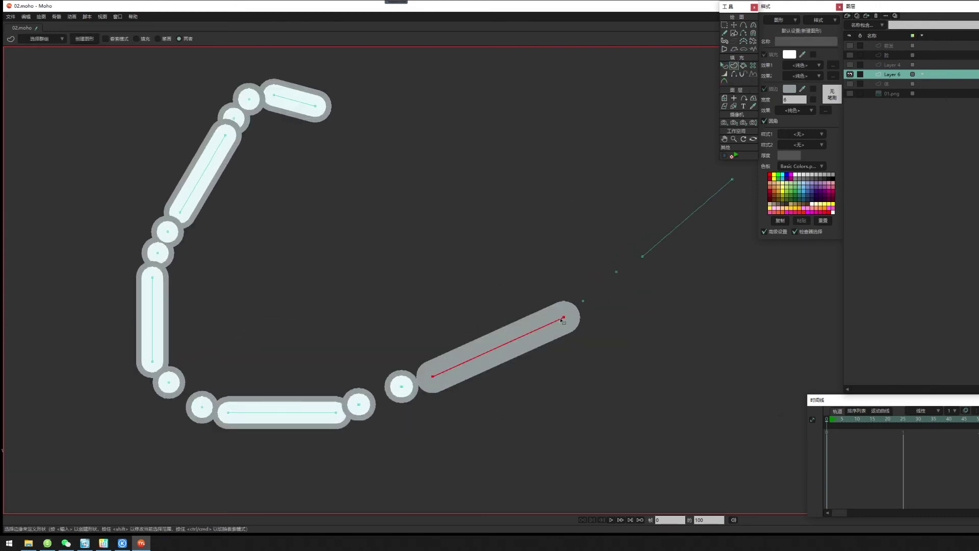
{"action": "left_click", "coordinate": [724, 66]}
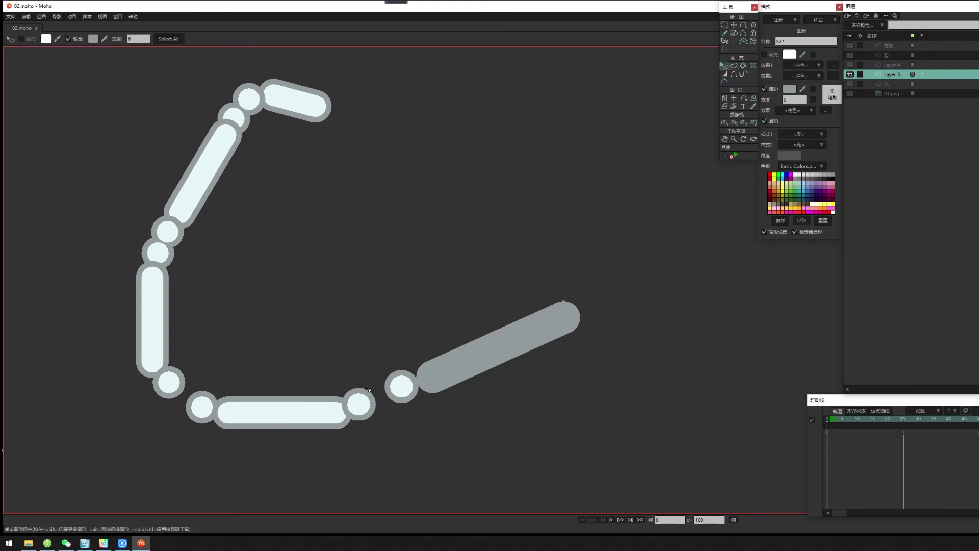
{"action": "left_click", "coordinate": [361, 402], "text": "ctrl"}
Create a stroke shape from the bead point at the upper end of the diagonal segment and copy the grey, width 6 outer style onto it.
{"action": "left_click", "coordinate": [736, 67]}
{"action": "left_click_drag", "start_coordinate": [582, 275], "coordinate": [598, 305]}
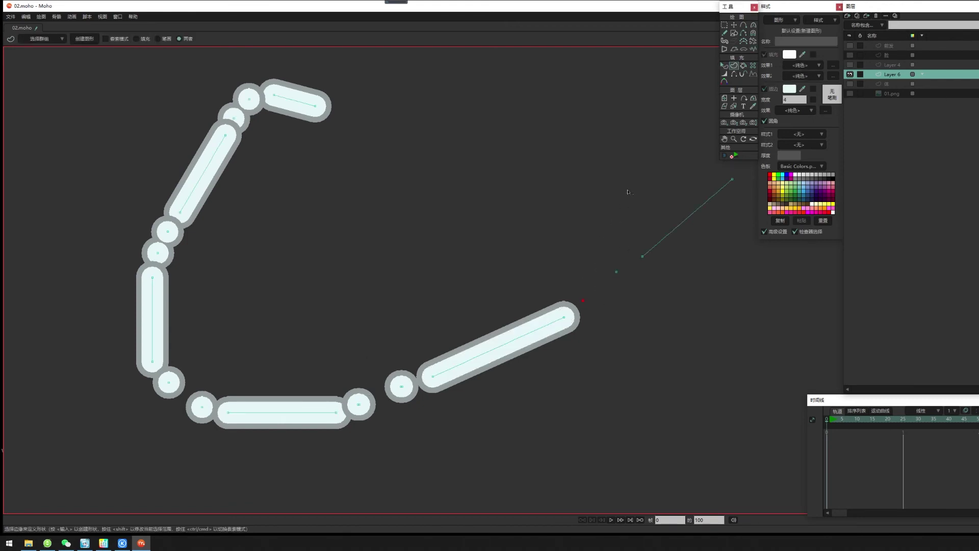
{"action": "key", "text": "Return"}
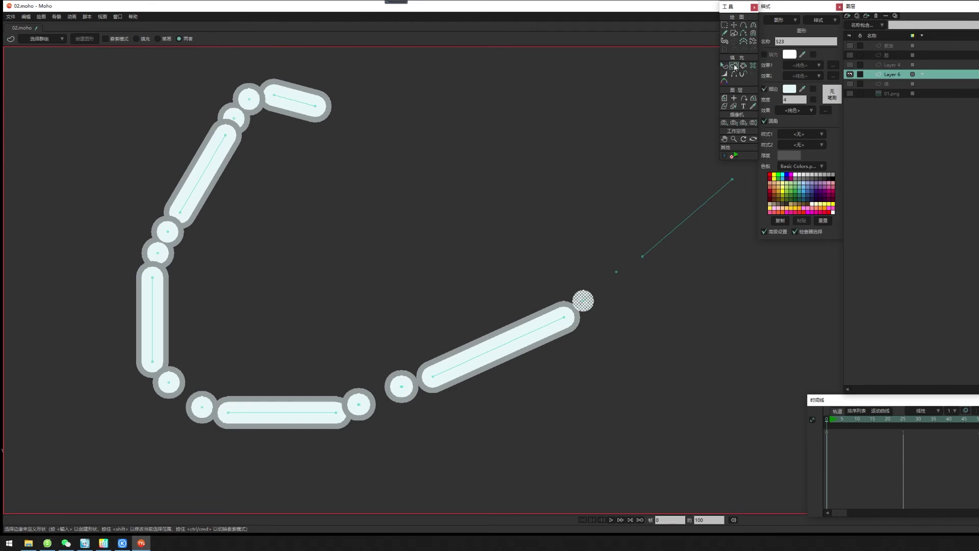
{"action": "left_click", "coordinate": [724, 66]}
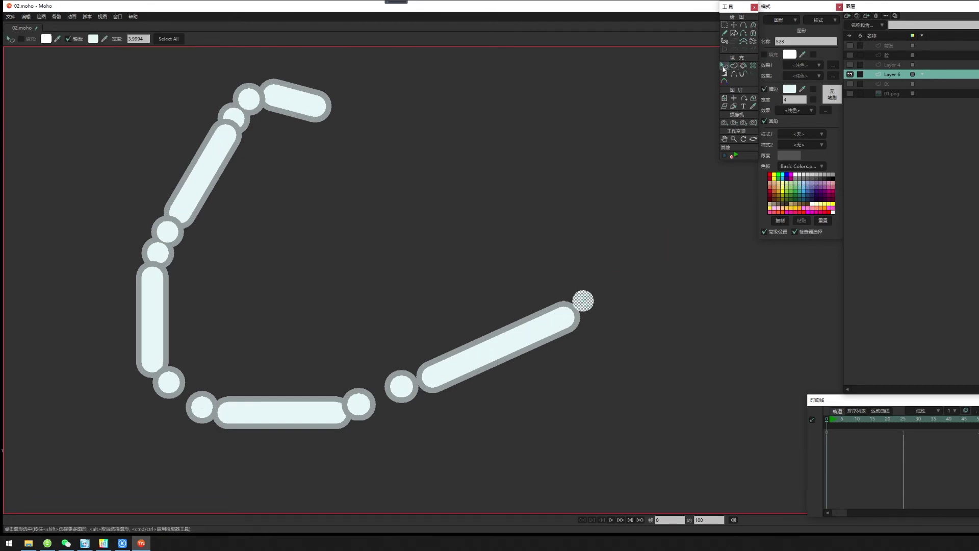
{"action": "left_click", "coordinate": [576, 325], "text": "ctrl"}
Add a second stroke shape on the bead at the diagonal segment's upper end with the pale, width 4 inner style.
{"action": "left_click", "coordinate": [734, 66]}
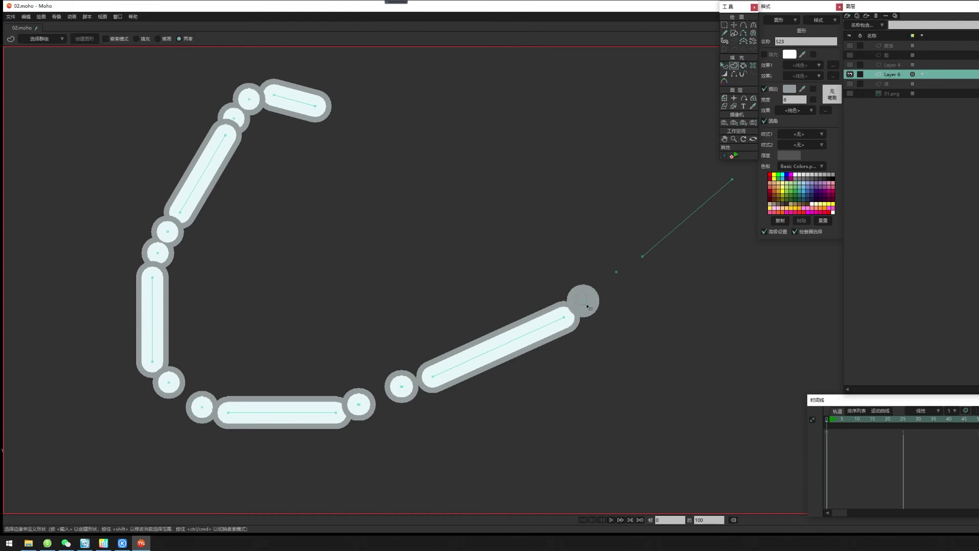
{"action": "left_click", "coordinate": [723, 66]}
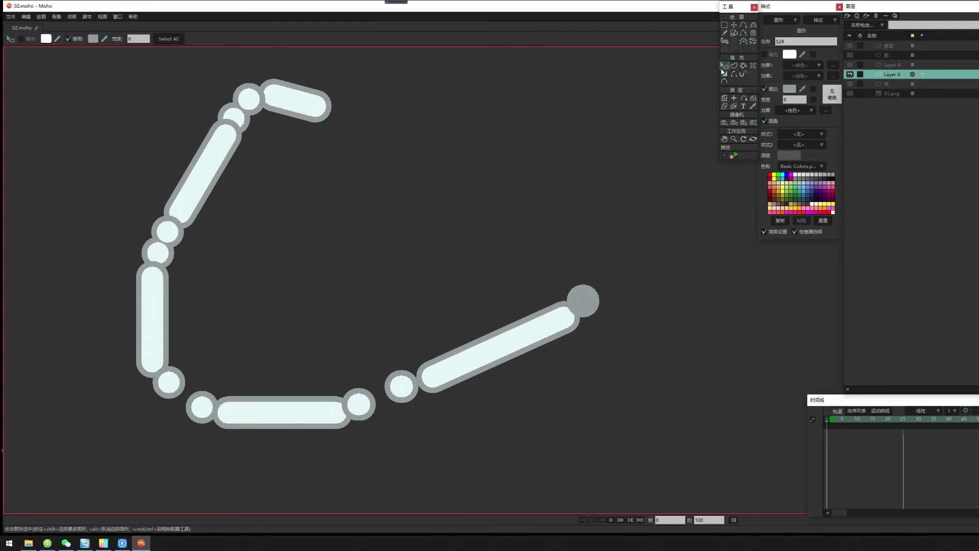
{"action": "left_click", "coordinate": [562, 324], "text": "ctrl"}
Create a stroke shape from the next bead point up the necklace and copy the grey, width 6 outer style onto it.
{"action": "left_click", "coordinate": [735, 66]}
{"action": "left_click", "coordinate": [616, 271]}
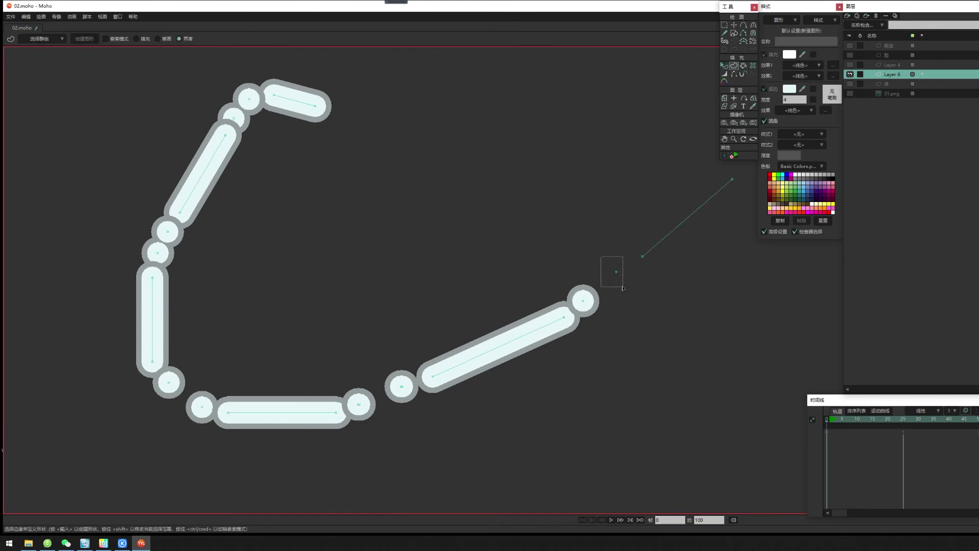
{"action": "key", "text": "Return"}
{"action": "left_click", "coordinate": [725, 65]}
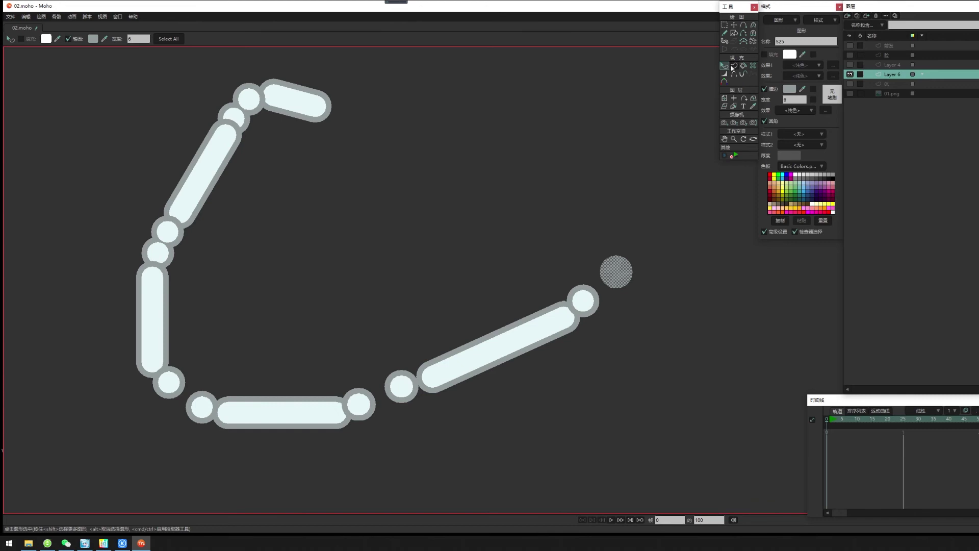
Add a second stroke shape on that next bead with the pale, width 4 inner style.
{"action": "key", "text": "u"}
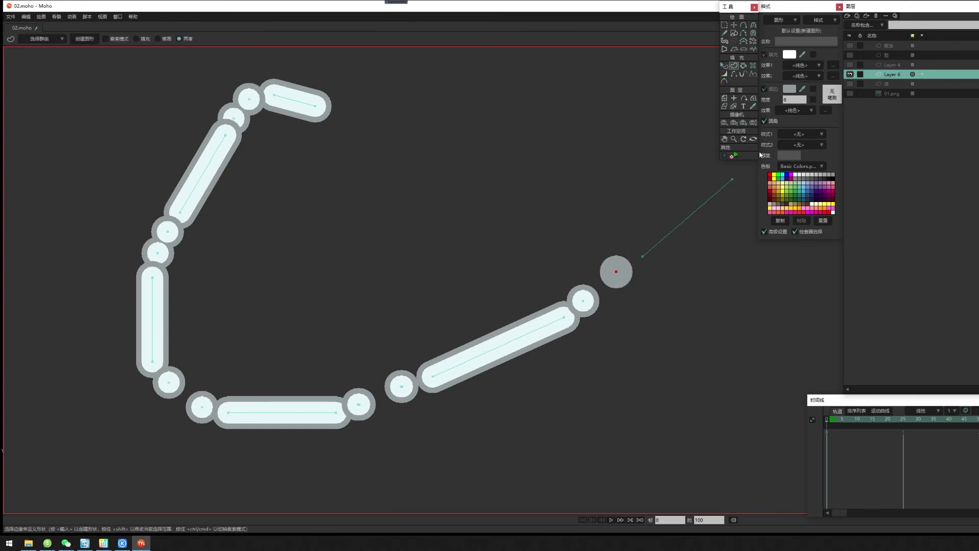
{"action": "key", "text": "Return"}
{"action": "left_click", "coordinate": [729, 65]}
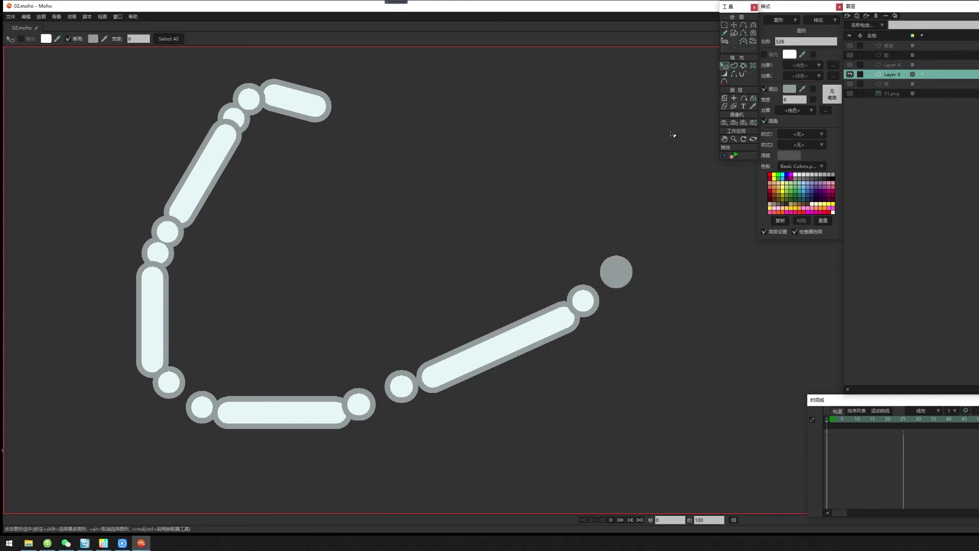
{"action": "left_click", "coordinate": [579, 299], "text": "ctrl"}
Create one stroke shape from the remaining two string segments and two bead points and copy the grey, width 6 outer style onto it.
{"action": "left_click", "coordinate": [677, 223]}
{"action": "left_click_drag", "start_coordinate": [677, 223], "coordinate": [580, 272]}
{"action": "left_click", "coordinate": [734, 66]}
{"action": "left_click_drag", "start_coordinate": [651, 256], "coordinate": [590, 274]}
{"action": "left_click_drag", "start_coordinate": [642, 190], "coordinate": [602, 232]}
{"action": "left_click_drag", "start_coordinate": [662, 124], "coordinate": [434, 431]}
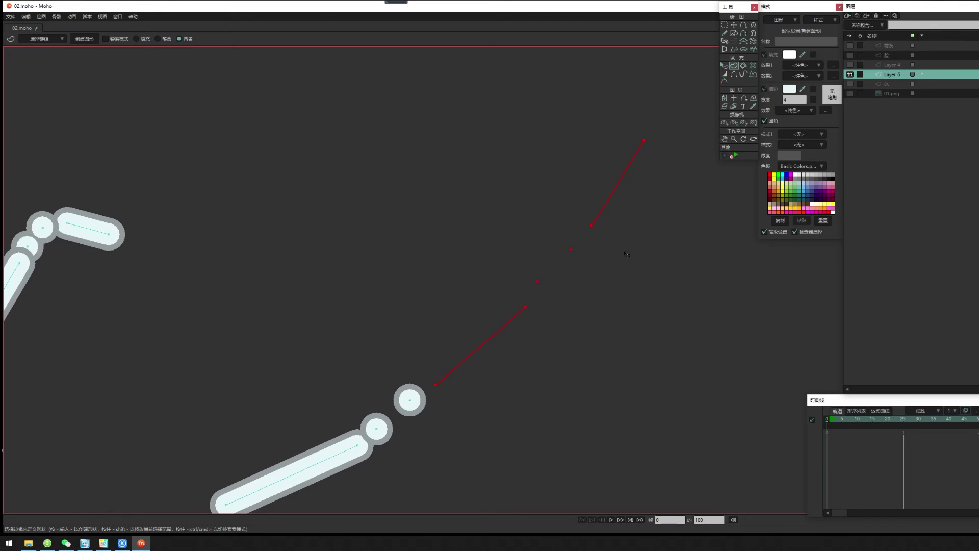
{"action": "key", "text": "Return"}
{"action": "left_click", "coordinate": [726, 67]}
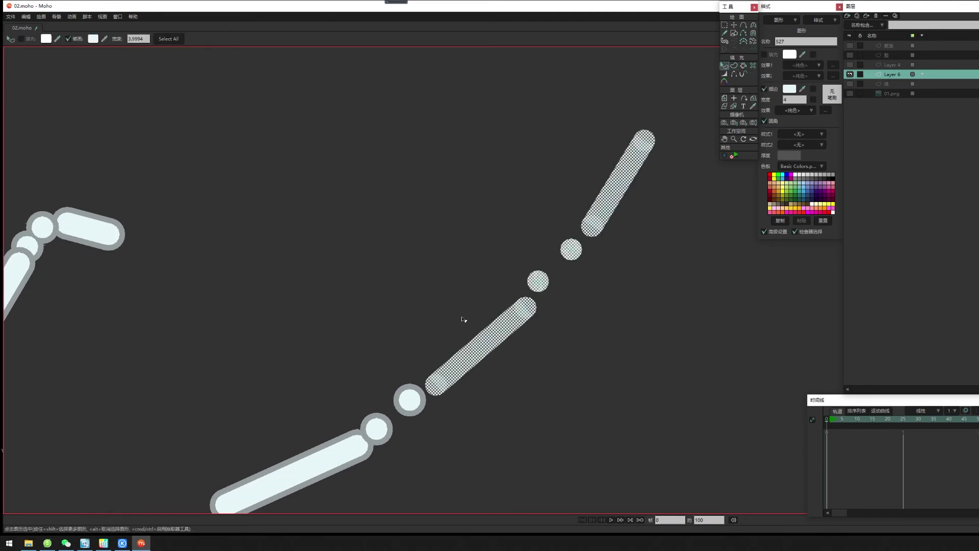
{"action": "left_click", "coordinate": [422, 412]}
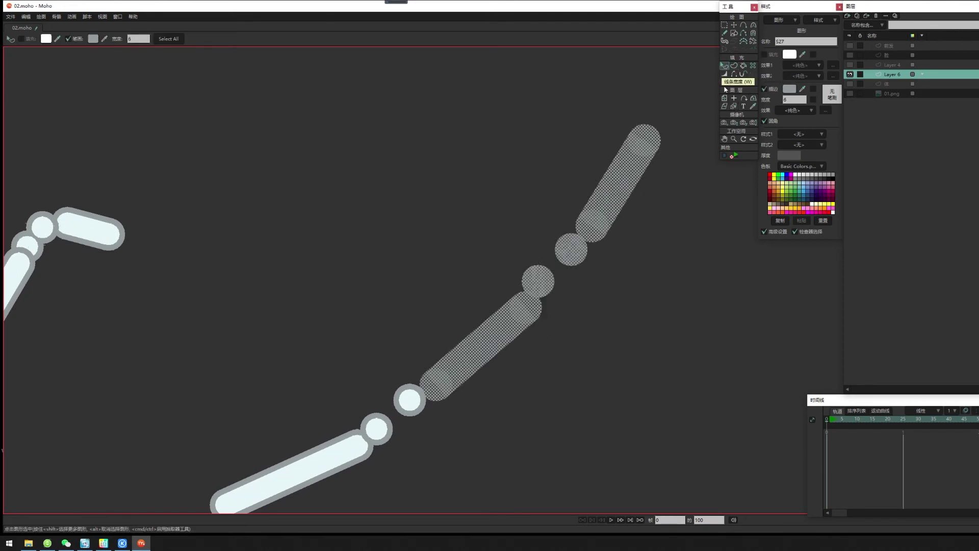
Add a second stroke shape on the remaining two segments and two beads with the pale, width 4 inner style.
{"action": "left_click", "coordinate": [734, 65]}
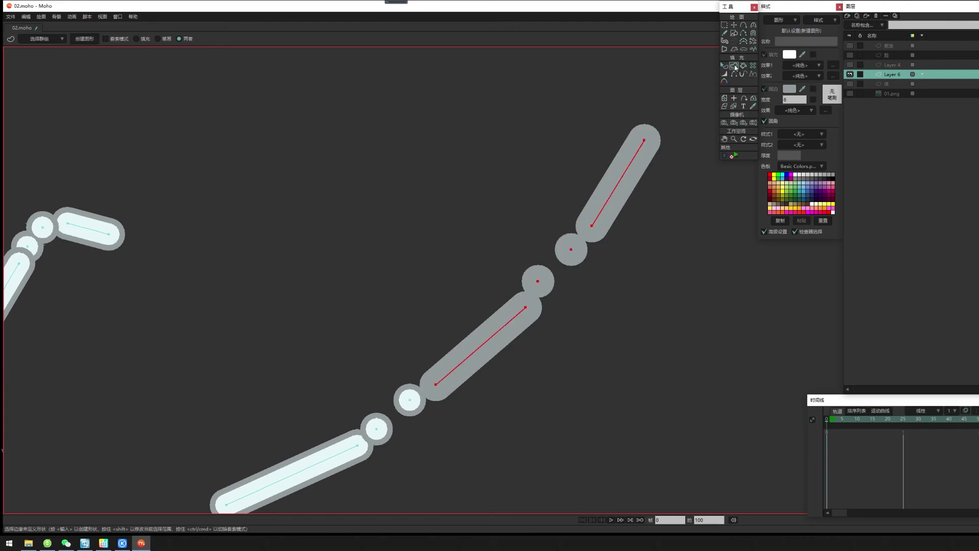
{"action": "key", "text": "Return"}
{"action": "left_click", "coordinate": [724, 66]}
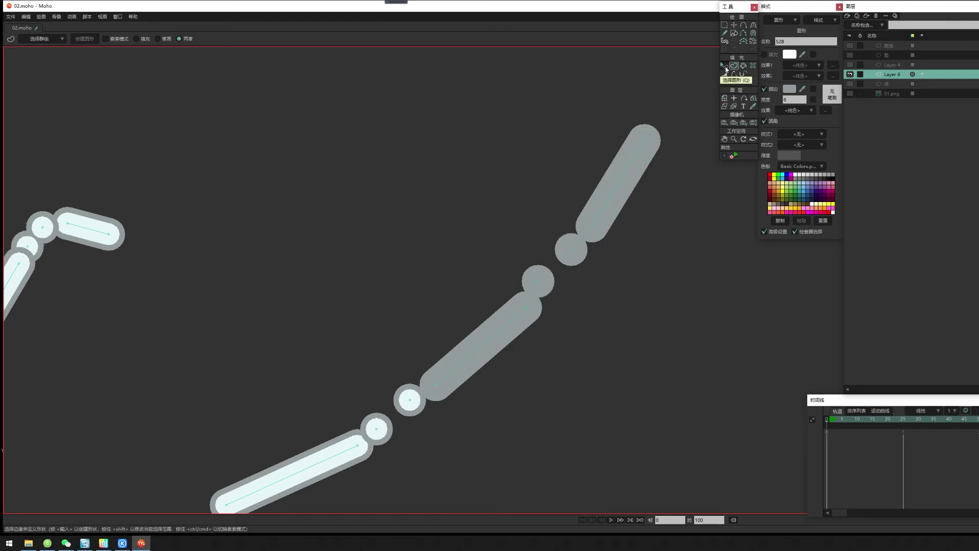
{"action": "key", "text": "Down"}
{"action": "left_click", "coordinate": [613, 393]}
Create a filled, outlined shape from the bow's left ribbon tail outline and its inner fold line.
{"action": "scroll", "coordinate": [586, 395], "scroll_direction": "down", "scroll_amount": 2}
{"action": "left_click_drag", "start_coordinate": [339, 413], "coordinate": [466, 384]}
{"action": "scroll", "coordinate": [510, 347], "scroll_direction": "down", "scroll_amount": 1}
{"action": "scroll", "coordinate": [505, 378], "scroll_direction": "down", "scroll_amount": 1}
{"action": "scroll", "coordinate": [466, 384], "scroll_direction": "down", "scroll_amount": 4}
{"action": "left_click_drag", "start_coordinate": [529, 355], "coordinate": [557, 324]}
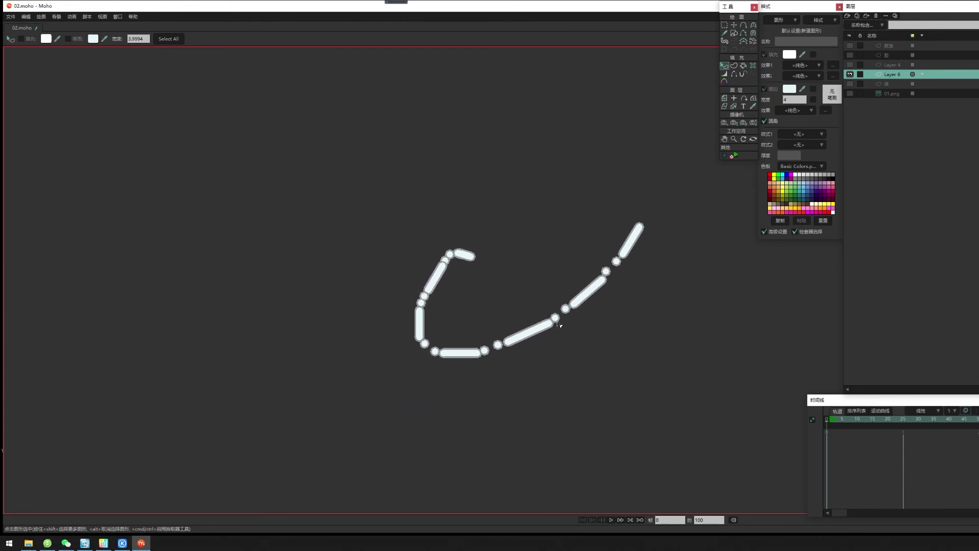
{"action": "scroll", "coordinate": [583, 301], "scroll_direction": "down", "scroll_amount": 2}
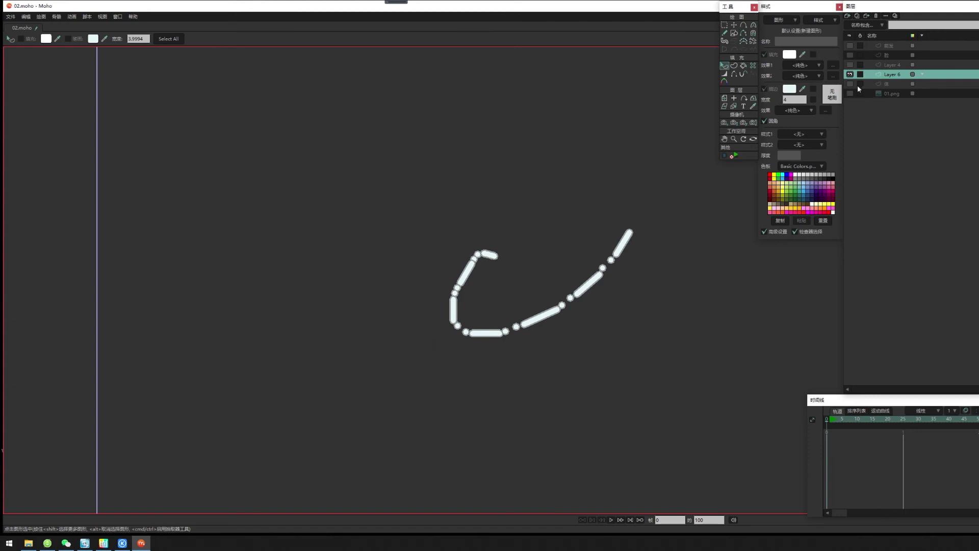
{"action": "left_click", "coordinate": [734, 66]}
{"action": "left_click_drag", "start_coordinate": [588, 316], "coordinate": [572, 265]}
{"action": "mouse_move", "coordinate": [493, 327]}
{"action": "left_mouse_down"}
{"action": "mouse_move", "coordinate": [570, 275]}
{"action": "mouse_move", "coordinate": [531, 298]}
{"action": "mouse_move", "coordinate": [519, 282]}
{"action": "left_mouse_up"}
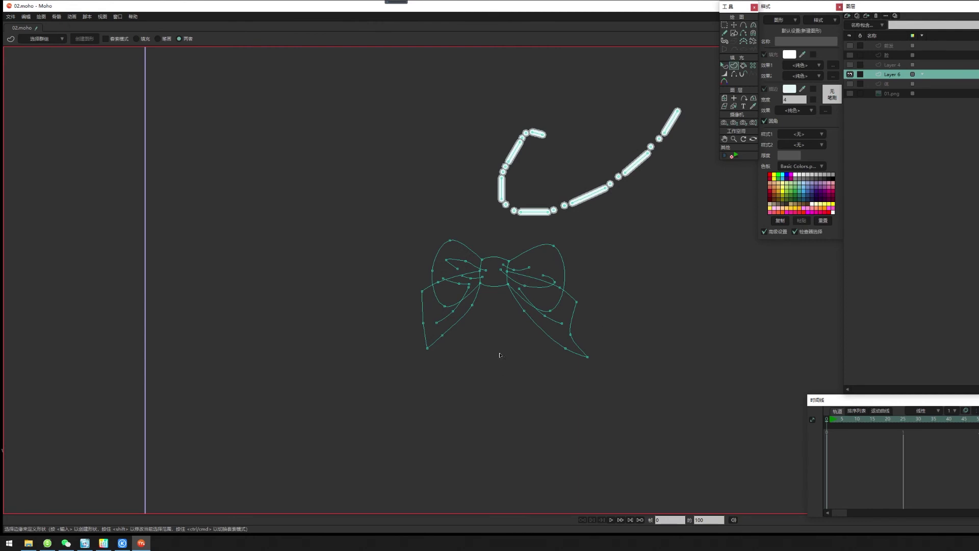
{"action": "scroll", "coordinate": [500, 355], "scroll_direction": "up", "scroll_amount": 4}
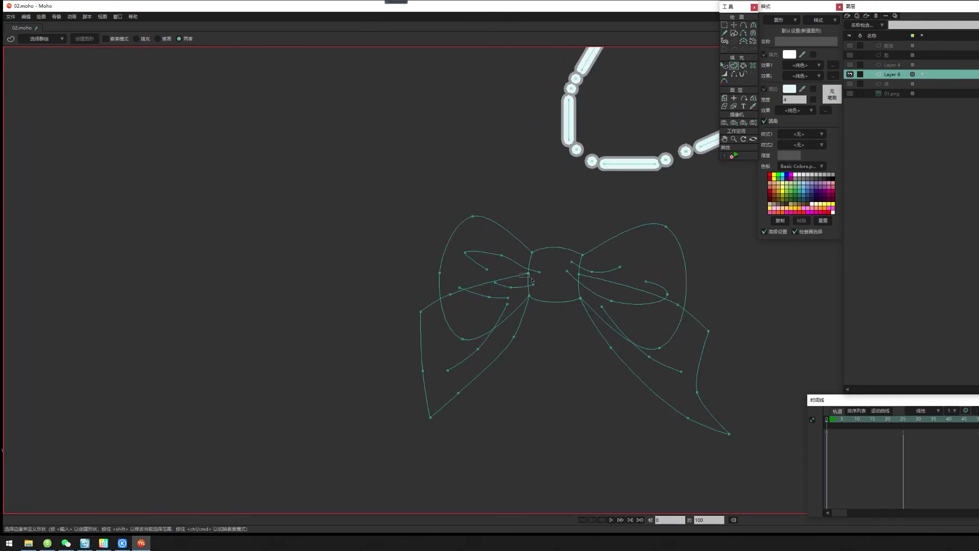
{"action": "left_click", "coordinate": [534, 303]}
{"action": "left_click_drag", "start_coordinate": [458, 291], "coordinate": [410, 317]}
{"action": "left_click_drag", "start_coordinate": [404, 358], "coordinate": [457, 436]}
{"action": "left_click_drag", "start_coordinate": [479, 339], "coordinate": [500, 380]}
{"action": "left_click_drag", "start_coordinate": [503, 326], "coordinate": [542, 366]}
{"action": "key", "text": "Return"}
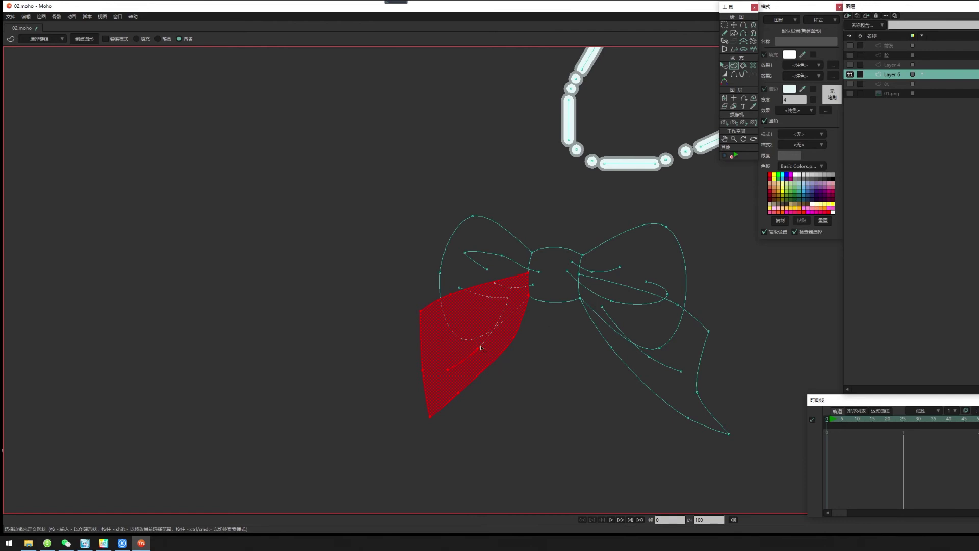
{"action": "key", "text": "space"}
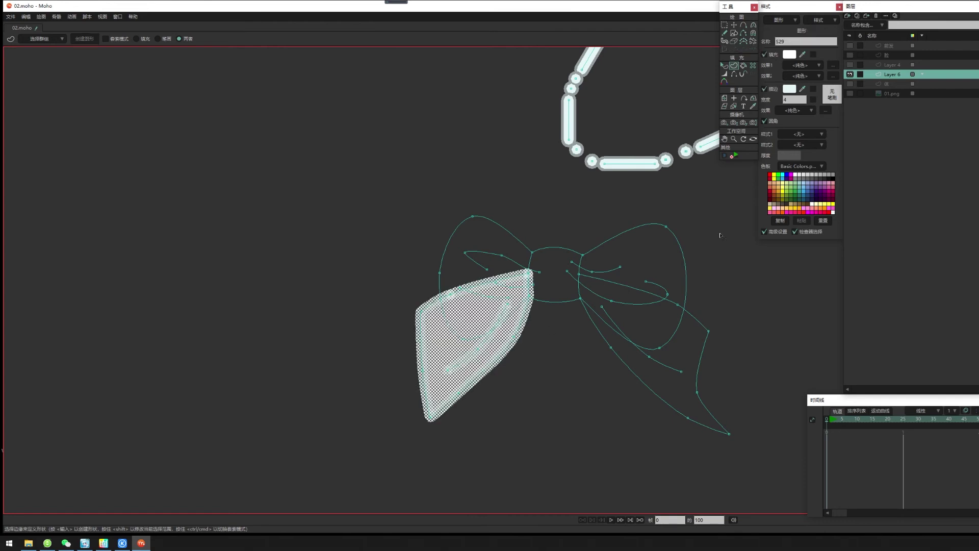
Show the 体 layer and copy the dress's pink fill and dark red, width 1 outline style onto the left ribbon tail.
{"action": "left_click", "coordinate": [797, 99]}
{"action": "left_click", "coordinate": [850, 84]}
{"action": "scroll", "coordinate": [554, 257], "scroll_direction": "down", "scroll_amount": 3}
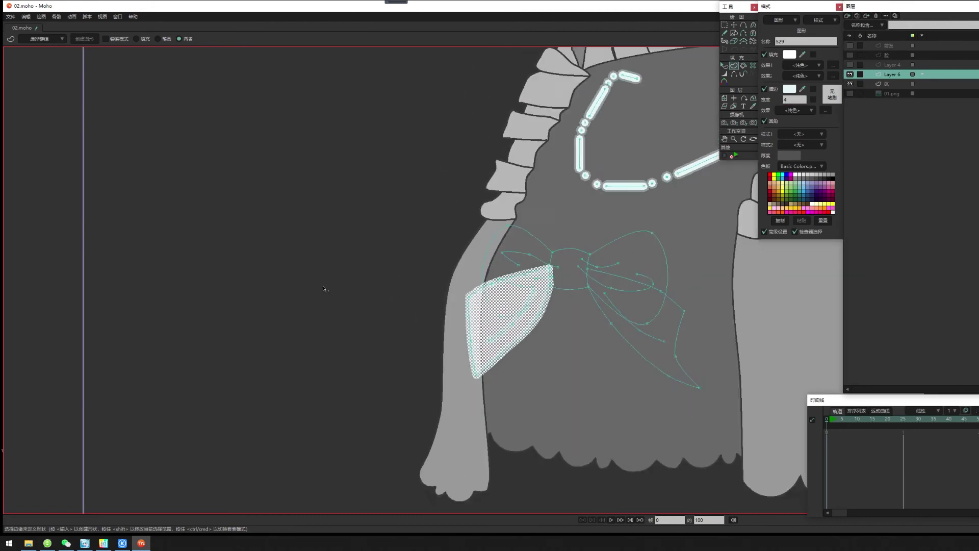
{"action": "left_click_drag", "start_coordinate": [520, 280], "coordinate": [435, 248]}
{"action": "left_click", "coordinate": [724, 65]}
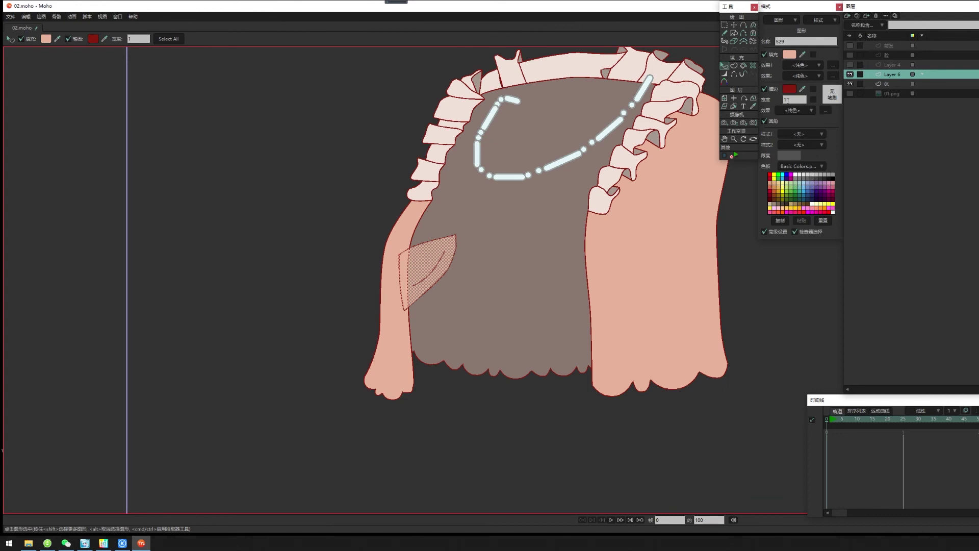
Change the left ribbon tail's fill colour to a pale pink matching the dress's ruffle trim.
{"action": "left_click", "coordinate": [790, 55]}
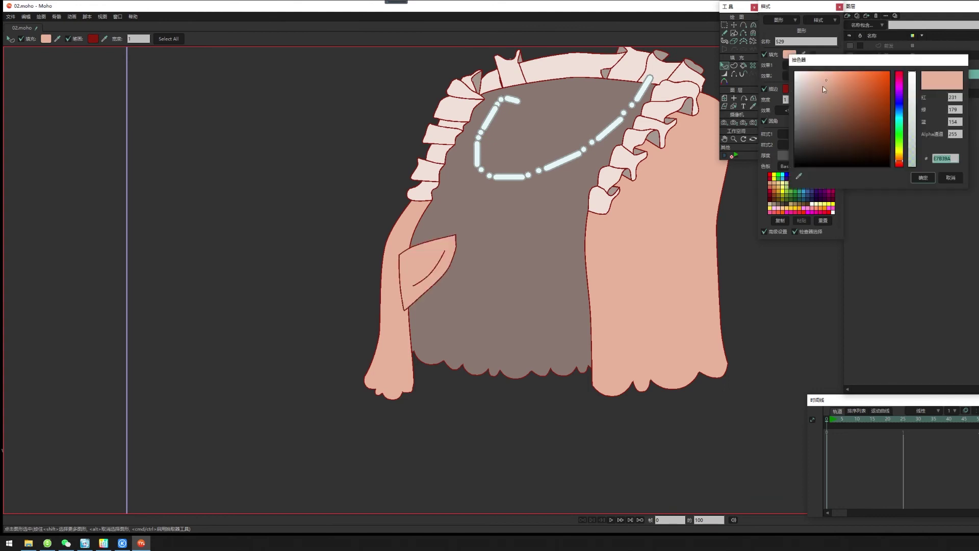
{"action": "left_click_drag", "start_coordinate": [906, 165], "coordinate": [902, 165]}
{"action": "mouse_move", "coordinate": [832, 101]}
{"action": "left_mouse_down"}
{"action": "mouse_move", "coordinate": [868, 78]}
{"action": "mouse_move", "coordinate": [863, 88]}
{"action": "left_mouse_up"}
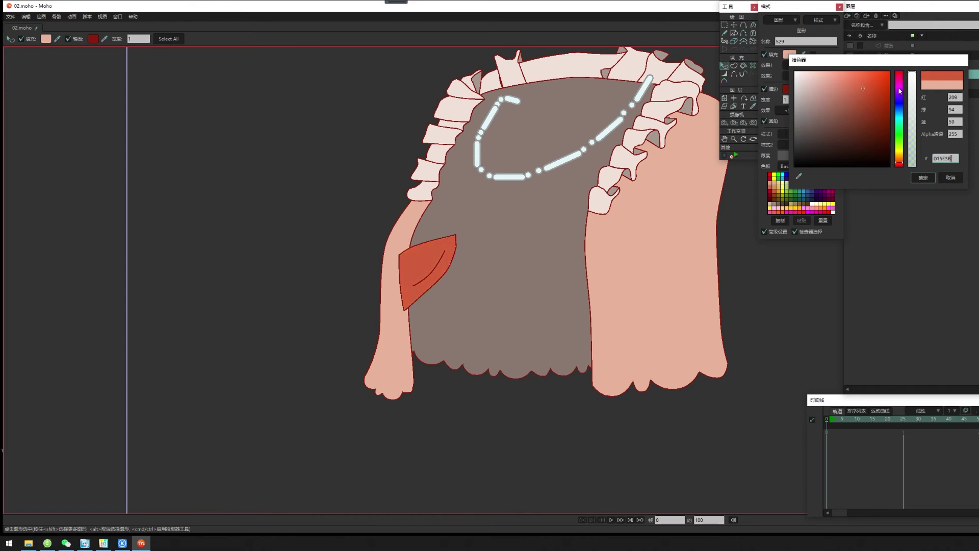
{"action": "left_click", "coordinate": [808, 80]}
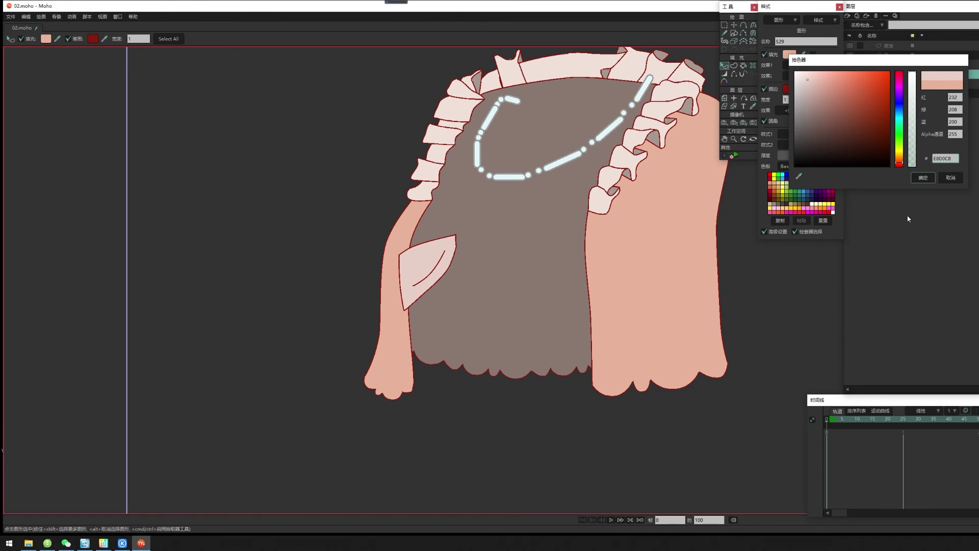
{"action": "left_click", "coordinate": [923, 177]}
{"action": "left_click", "coordinate": [713, 278]}
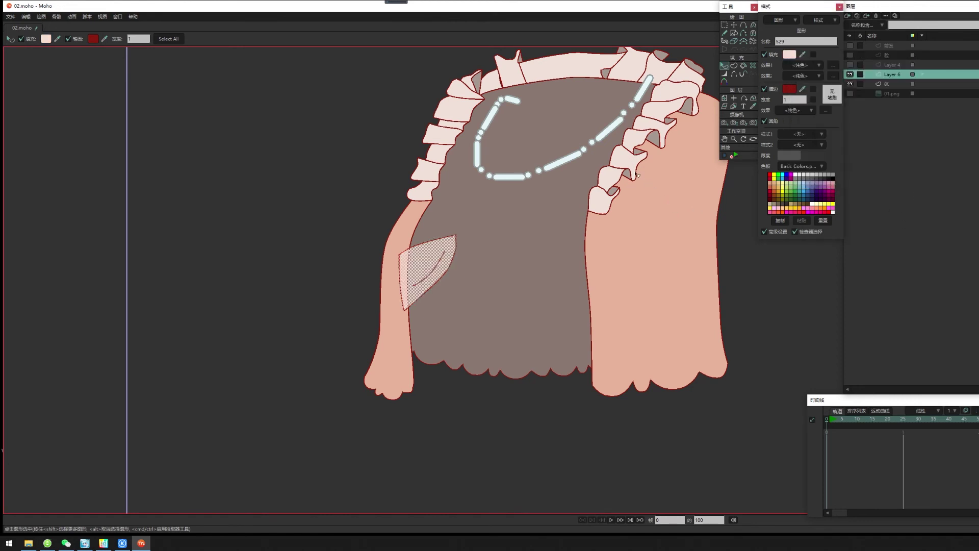
{"action": "left_click_drag", "start_coordinate": [445, 295], "coordinate": [447, 339]}
Create a filled, outlined shape from the bow's left loop outline and its inner fold lines.
{"action": "scroll", "coordinate": [445, 343], "scroll_direction": "up", "scroll_amount": 2}
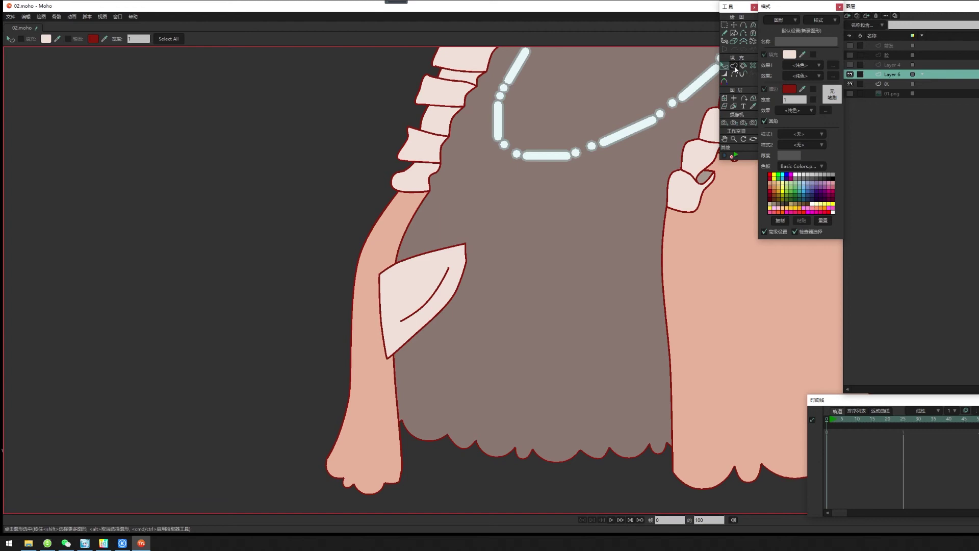
{"action": "left_click", "coordinate": [733, 66]}
{"action": "scroll", "coordinate": [340, 255], "scroll_direction": "up", "scroll_amount": 2}
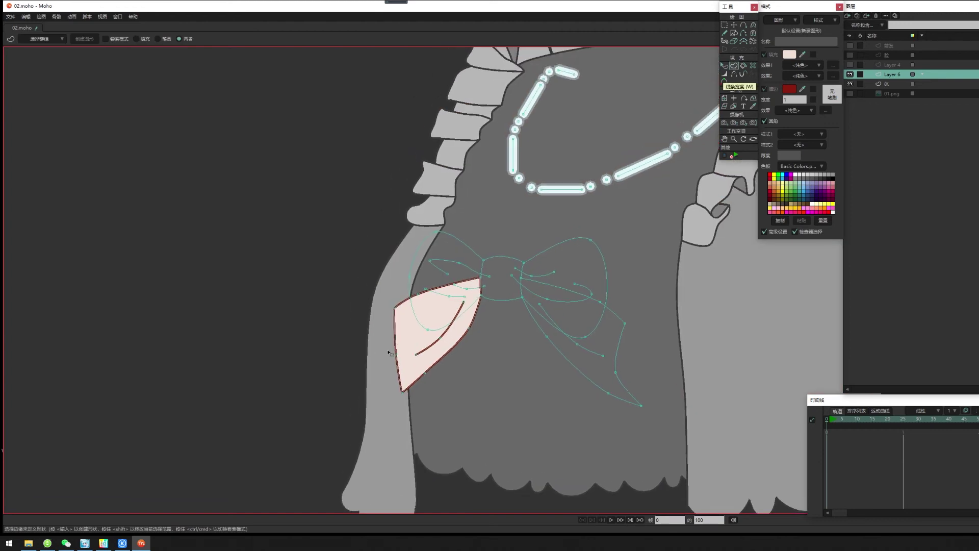
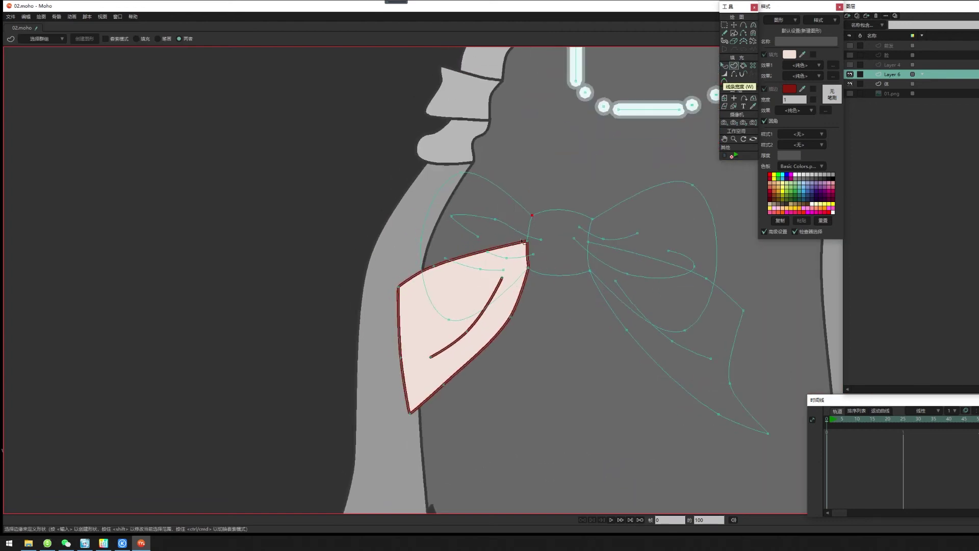
{"action": "left_click", "coordinate": [462, 173]}
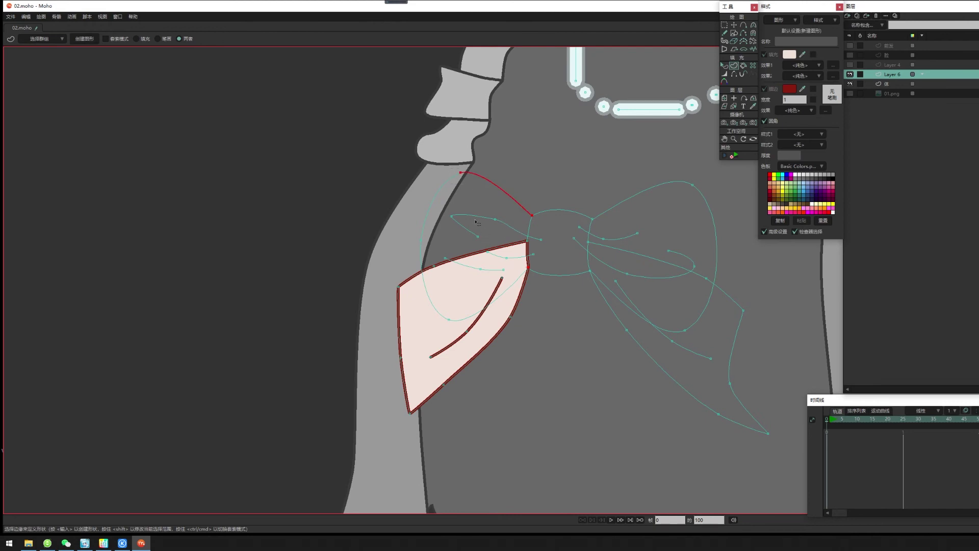
{"action": "left_click", "coordinate": [505, 223]}
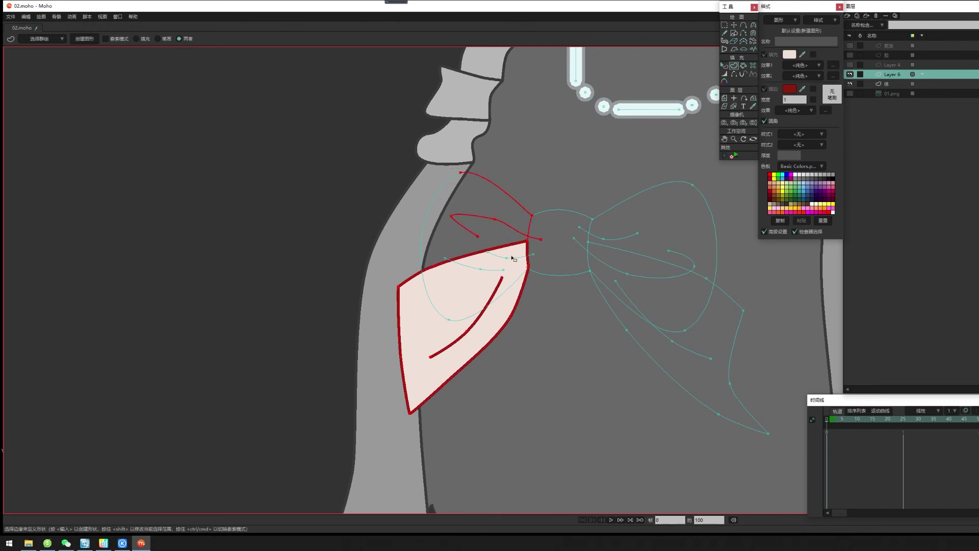
{"action": "left_click_drag", "start_coordinate": [457, 171], "coordinate": [544, 235]}
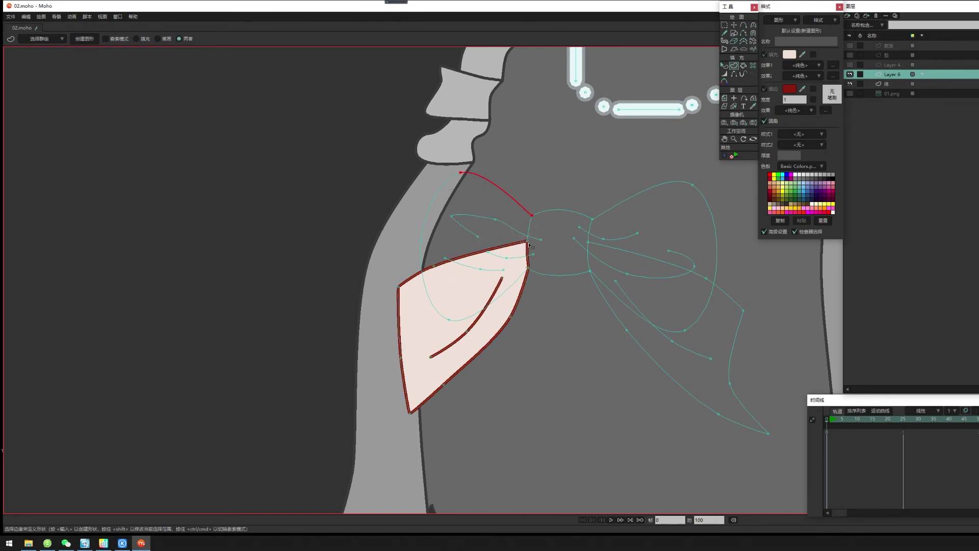
{"action": "left_click", "coordinate": [505, 225], "text": "shift"}
{"action": "left_click_drag", "start_coordinate": [444, 210], "coordinate": [480, 244]}
{"action": "left_click", "coordinate": [498, 257], "text": "shift"}
{"action": "left_click", "coordinate": [493, 270], "text": "shift"}
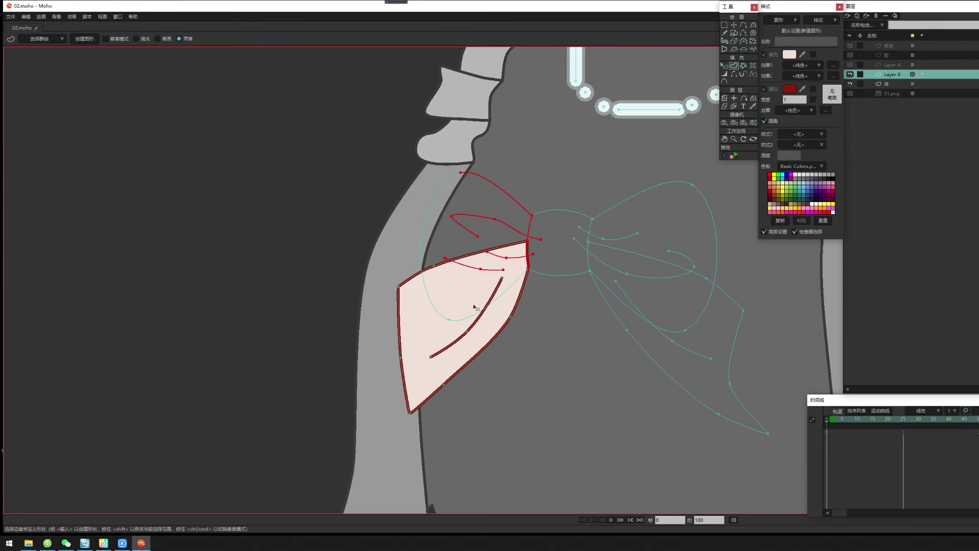
{"action": "left_click", "coordinate": [448, 320], "text": "shift"}
{"action": "left_click_drag", "start_coordinate": [418, 240], "coordinate": [433, 250]}
{"action": "scroll", "coordinate": [557, 258], "scroll_direction": "down", "scroll_amount": 2}
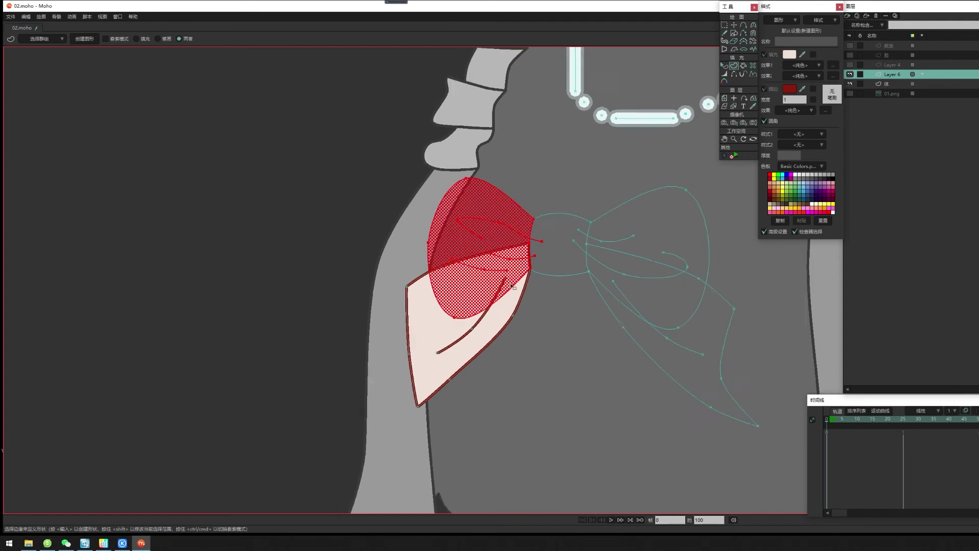
{"action": "key", "text": "Return"}
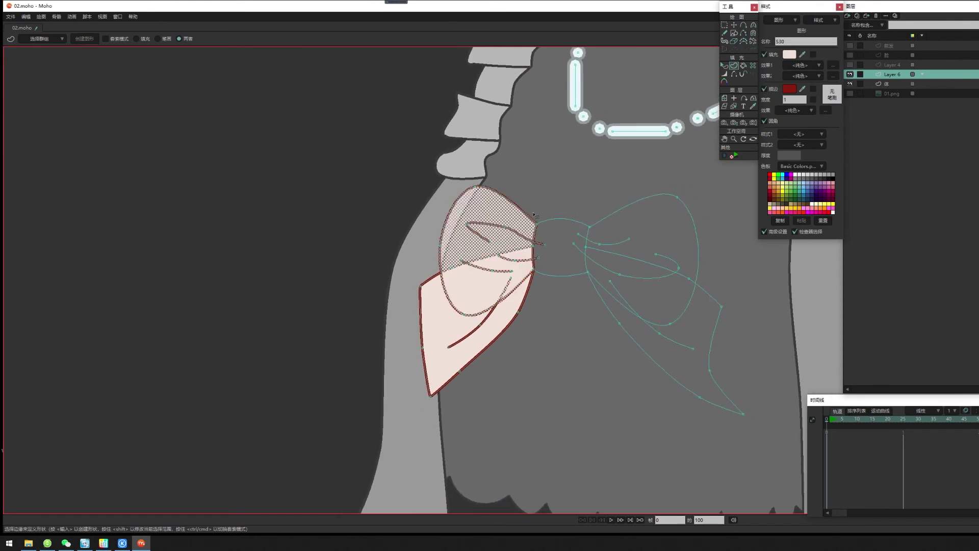
{"action": "left_click", "coordinate": [535, 222]}
{"action": "left_click", "coordinate": [532, 247], "text": "shift"}
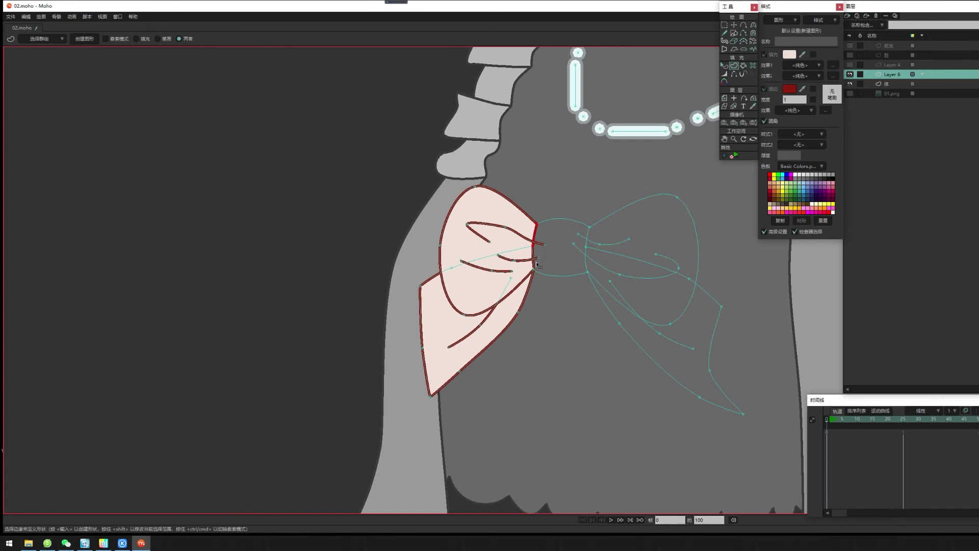
{"action": "left_click", "coordinate": [534, 270], "text": "shift"}
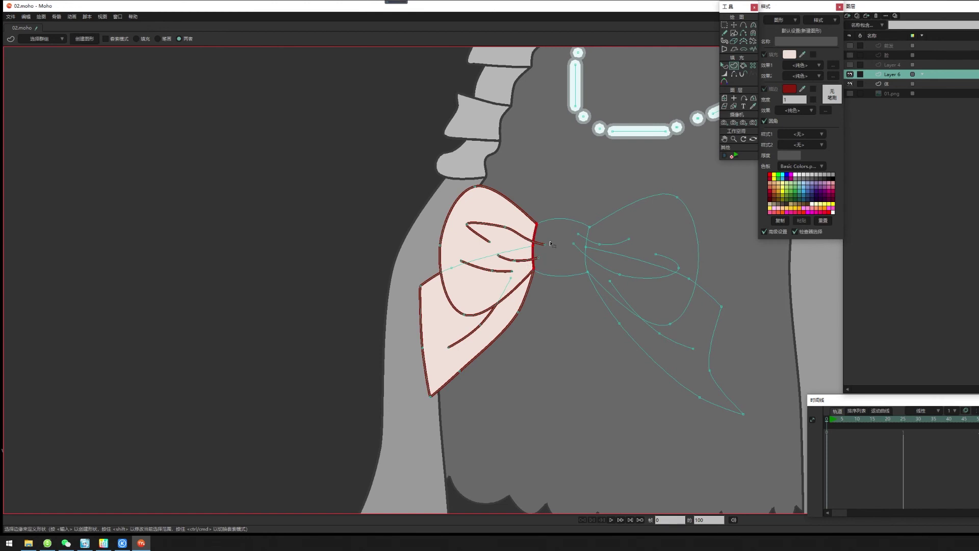
{"action": "left_click", "coordinate": [590, 228], "text": "shift"}
{"action": "scroll", "coordinate": [569, 263], "scroll_direction": "up", "scroll_amount": 4}
{"action": "scroll", "coordinate": [567, 265], "scroll_direction": "down", "scroll_amount": 1}
{"action": "left_click", "coordinate": [502, 225]}
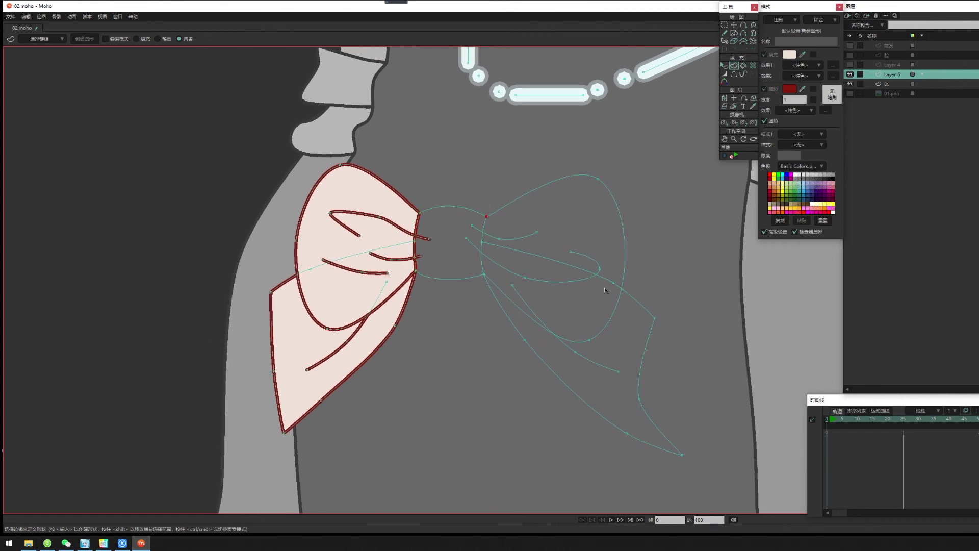
Create a filled, outlined shape from the bow's right ribbon tail outline and its inner fold line.
{"action": "left_click", "coordinate": [489, 287]}
{"action": "left_click", "coordinate": [653, 444], "text": "shift"}
{"action": "left_click", "coordinate": [659, 424], "text": "shift"}
{"action": "left_click", "coordinate": [645, 357], "text": "shift"}
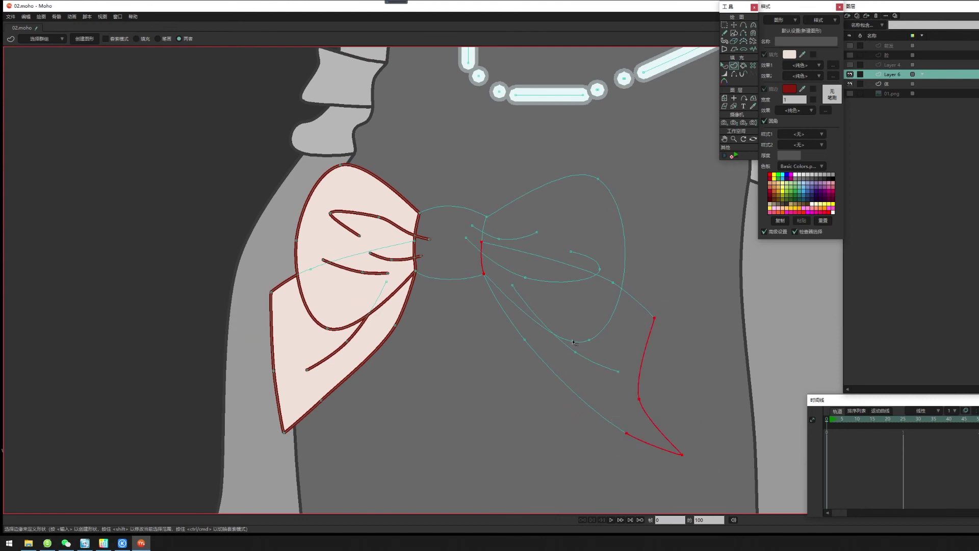
{"action": "left_click", "coordinate": [599, 363], "text": "shift"}
{"action": "left_click", "coordinate": [525, 299], "text": "shift"}
{"action": "left_click", "coordinate": [534, 350], "text": "shift"}
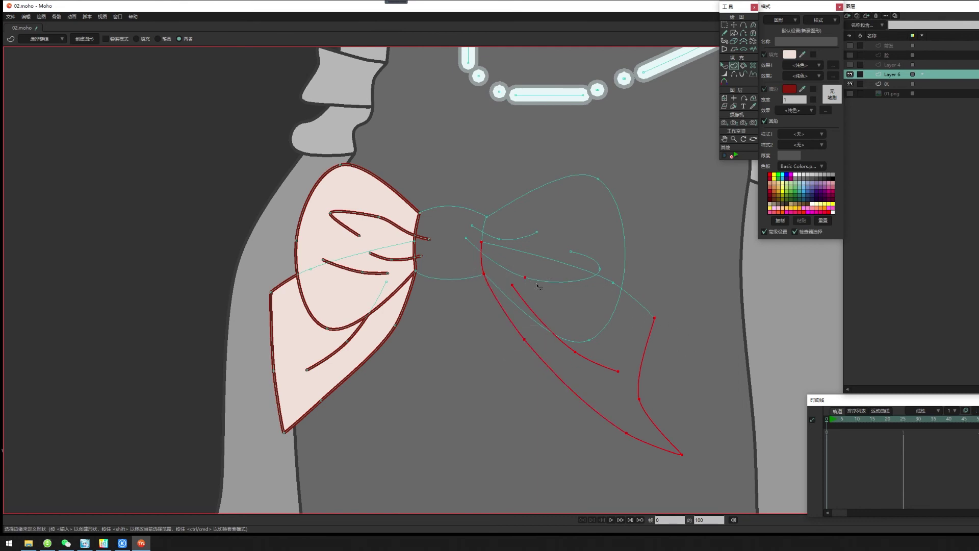
{"action": "left_click", "coordinate": [613, 282], "text": "shift"}
{"action": "scroll", "coordinate": [570, 348], "scroll_direction": "down", "scroll_amount": 2}
{"action": "key", "text": "Return"}
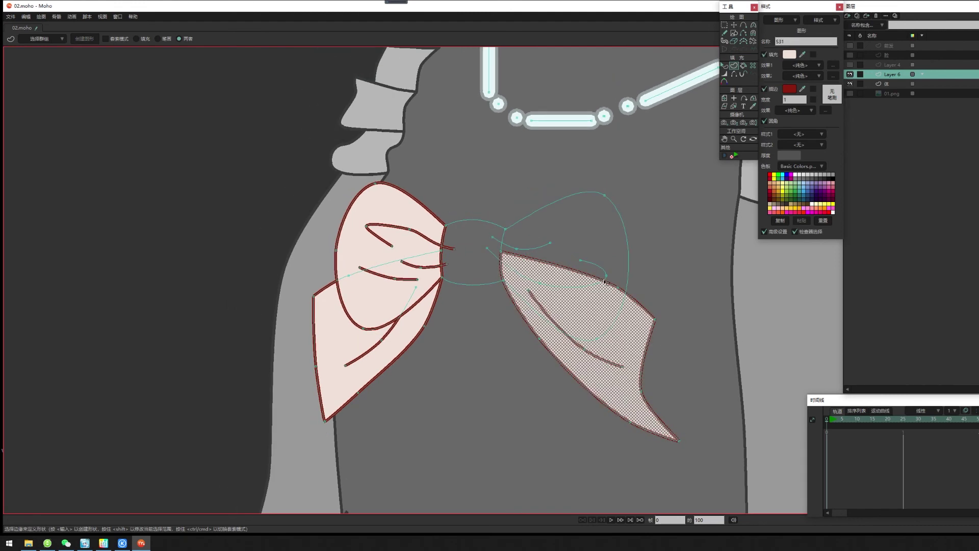
Create a filled, outlined shape from the bow's right loop outline and its inner fold lines.
{"action": "left_click", "coordinate": [504, 226]}
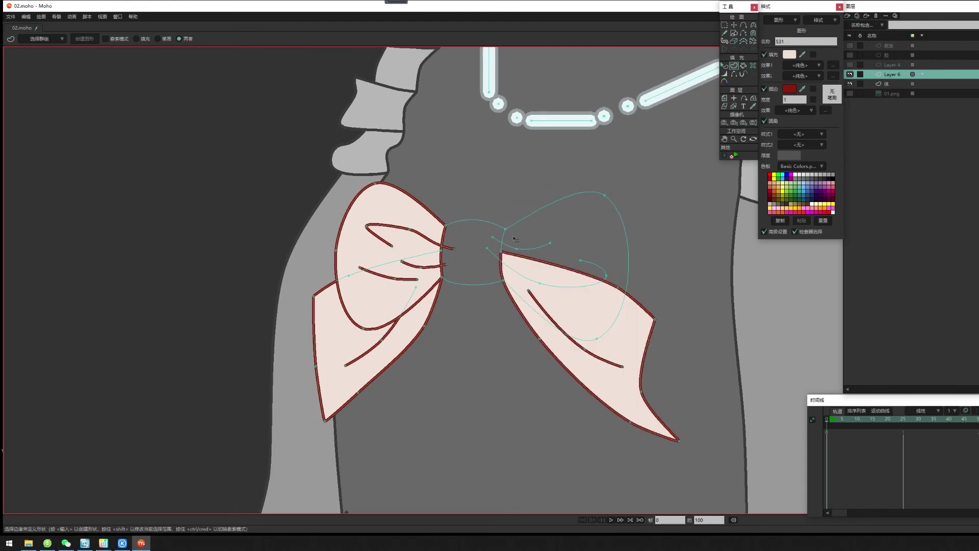
{"action": "left_click", "coordinate": [508, 247]}
{"action": "left_click", "coordinate": [492, 253]}
{"action": "left_click", "coordinate": [604, 197]}
{"action": "left_click_drag", "start_coordinate": [587, 328], "coordinate": [609, 348]}
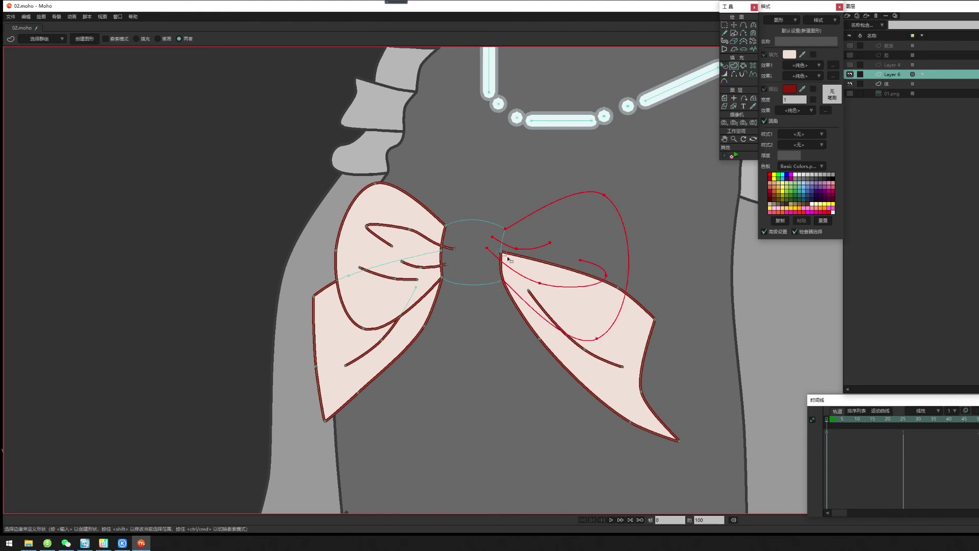
{"action": "left_click_drag", "start_coordinate": [508, 259], "coordinate": [510, 261]}
{"action": "scroll", "coordinate": [655, 313], "scroll_direction": "down", "scroll_amount": 2}
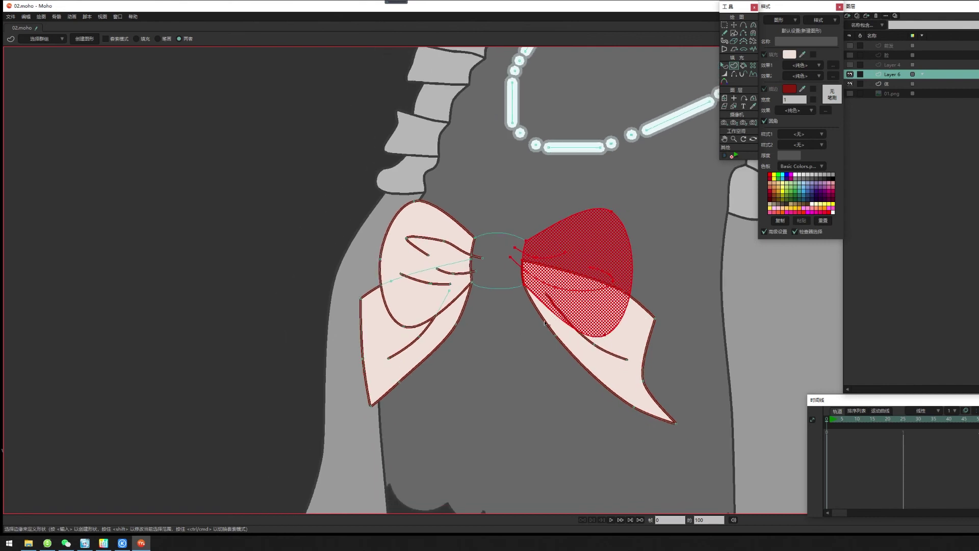
{"action": "key", "text": "Return"}
{"action": "left_click", "coordinate": [592, 304]}
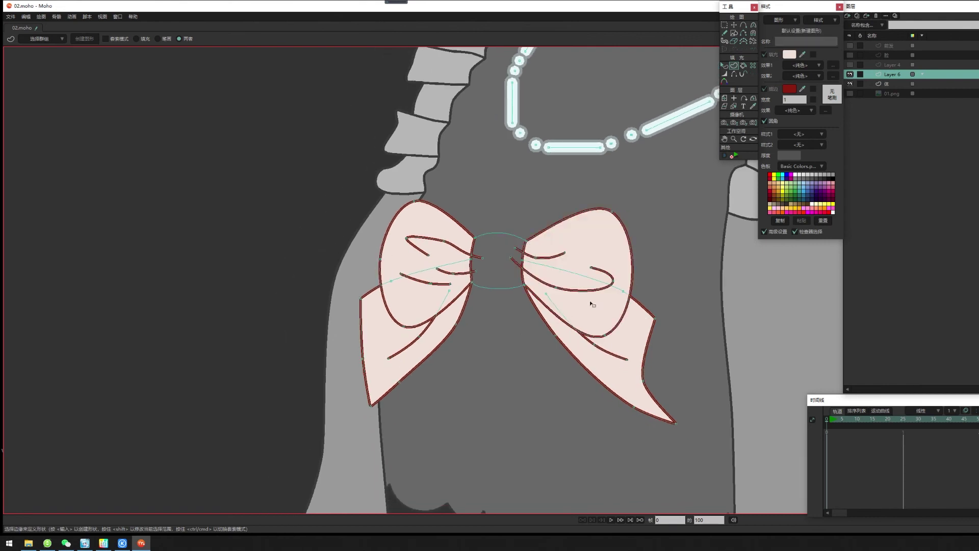
Create a filled, outlined shape from the outline of the bow's centre knot and clear the selection.
{"action": "scroll", "coordinate": [622, 313], "scroll_direction": "up", "scroll_amount": 2}
{"action": "left_click_drag", "start_coordinate": [437, 222], "coordinate": [516, 296]}
{"action": "left_click", "coordinate": [446, 286], "text": "shift"}
{"action": "key", "text": "Return"}
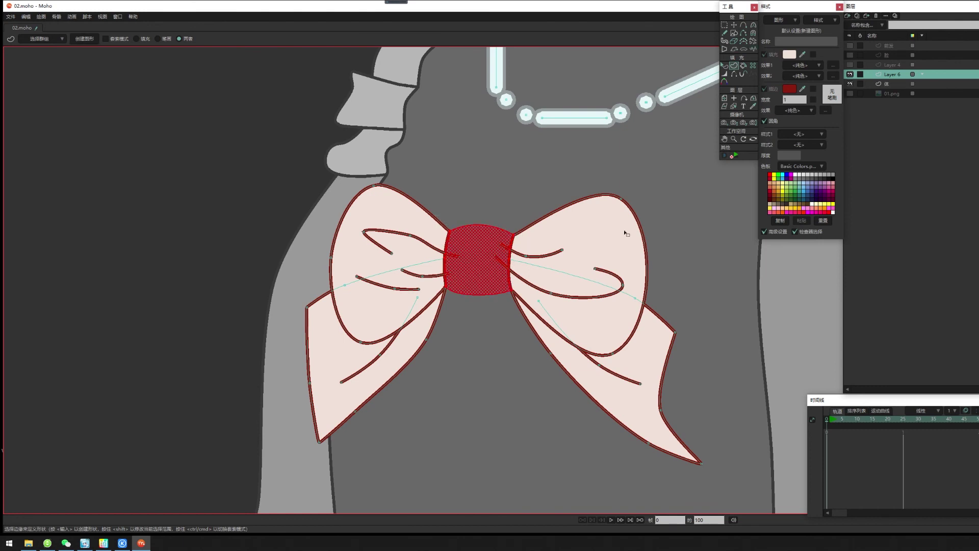
{"action": "left_click", "coordinate": [522, 177]}
{"action": "left_click", "coordinate": [267, 197]}
Render a preview of the current frame to check the finished bow and necklace, and close it.
{"action": "scroll", "coordinate": [570, 315], "scroll_direction": "down", "scroll_amount": 3}
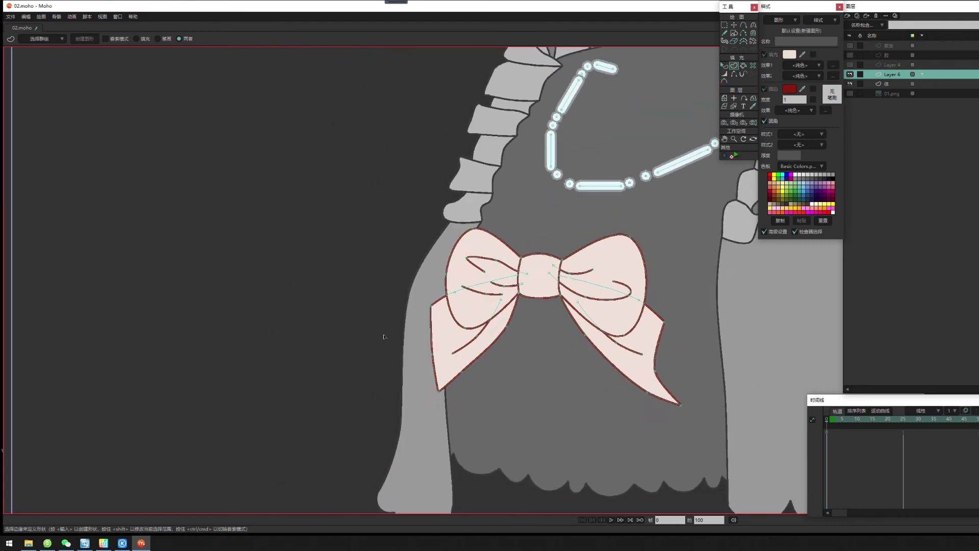
{"action": "scroll", "coordinate": [520, 377], "scroll_direction": "down", "scroll_amount": 2}
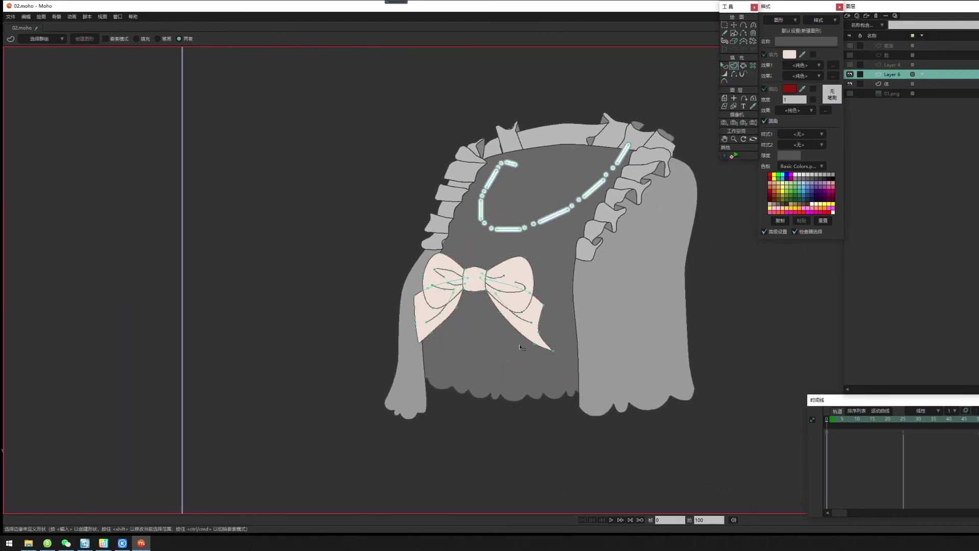
{"action": "key", "text": "ctrl+r"}
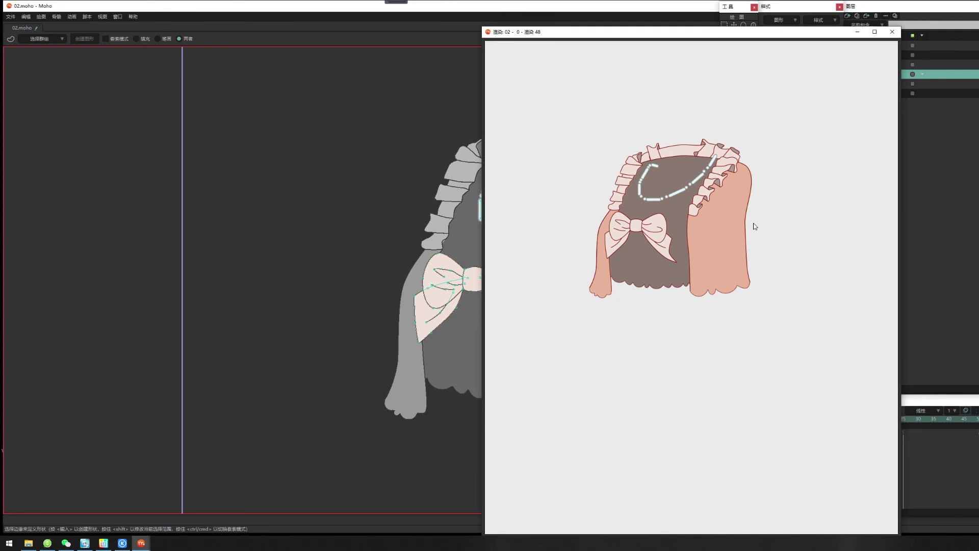
{"action": "left_click", "coordinate": [892, 32]}
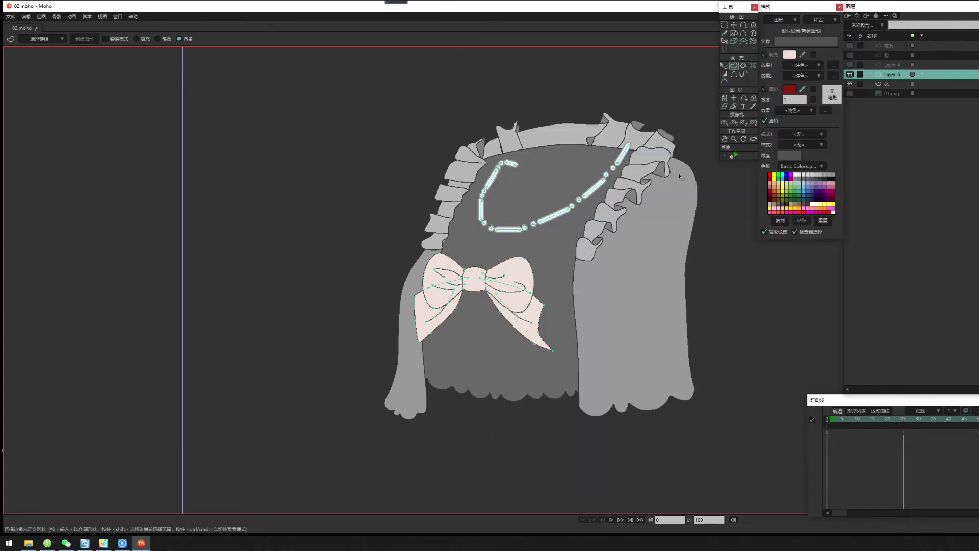
Reposition the points of the short upper fold line in the bow's right loop to make it flatter.
{"action": "key", "text": "t"}
{"action": "left_click_drag", "start_coordinate": [506, 291], "coordinate": [587, 279]}
{"action": "scroll", "coordinate": [588, 278], "scroll_direction": "up", "scroll_amount": 3}
{"action": "left_click", "coordinate": [572, 275]}
{"action": "mouse_move", "coordinate": [573, 277]}
{"action": "left_mouse_down"}
{"action": "mouse_move", "coordinate": [599, 270]}
{"action": "mouse_move", "coordinate": [556, 255]}
{"action": "mouse_move", "coordinate": [565, 263]}
{"action": "left_mouse_up"}
{"action": "mouse_move", "coordinate": [576, 257]}
{"action": "left_mouse_down"}
{"action": "mouse_move", "coordinate": [548, 265]}
{"action": "mouse_move", "coordinate": [577, 255]}
{"action": "mouse_move", "coordinate": [563, 257]}
{"action": "left_mouse_up"}
{"action": "left_click", "coordinate": [563, 262]}
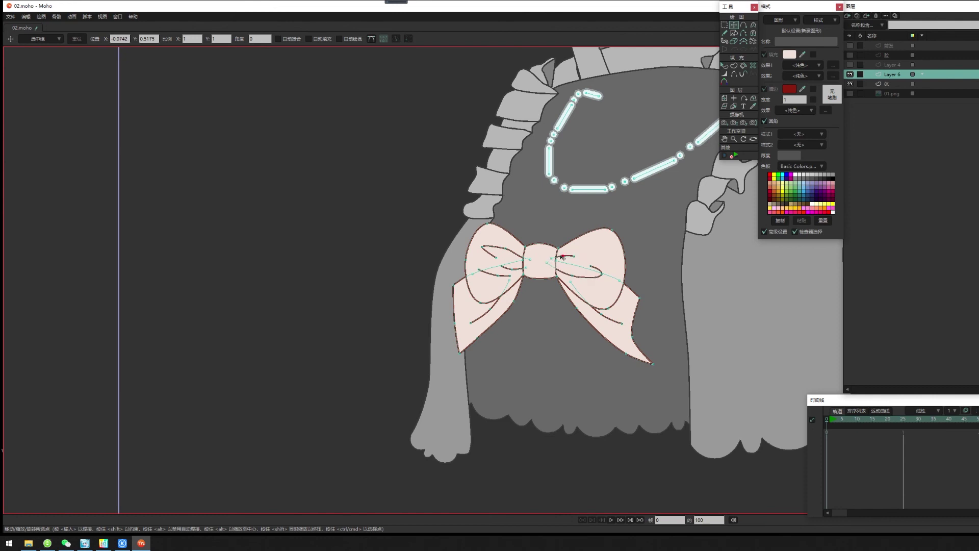
Reduce the curvature at the hooked end of the right loop's lower fold line to about 0.064.
{"action": "key", "text": "c"}
{"action": "left_click", "coordinate": [602, 275]}
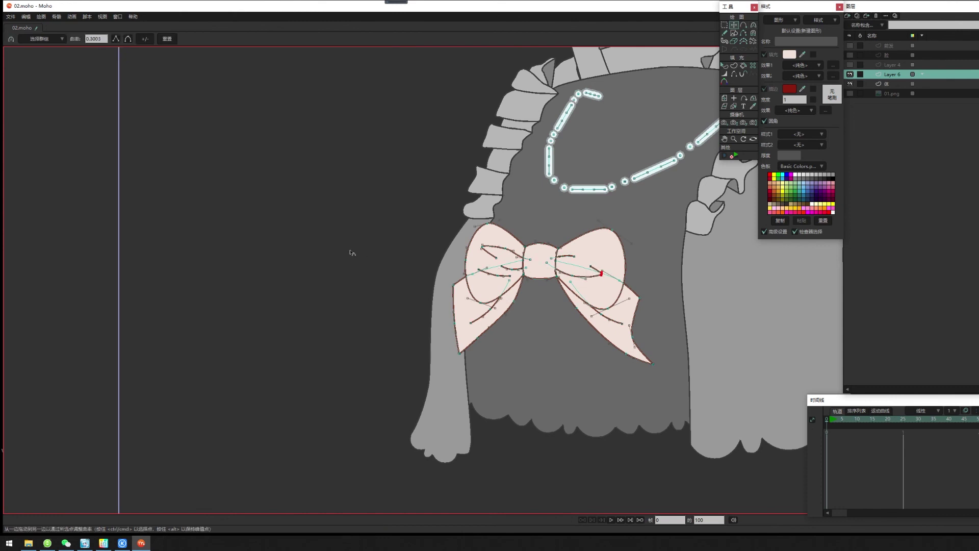
{"action": "left_click_drag", "start_coordinate": [407, 257], "coordinate": [407, 256]}
{"action": "scroll", "coordinate": [574, 282], "scroll_direction": "up", "scroll_amount": 4}
{"action": "left_click_drag", "start_coordinate": [631, 261], "coordinate": [627, 255]}
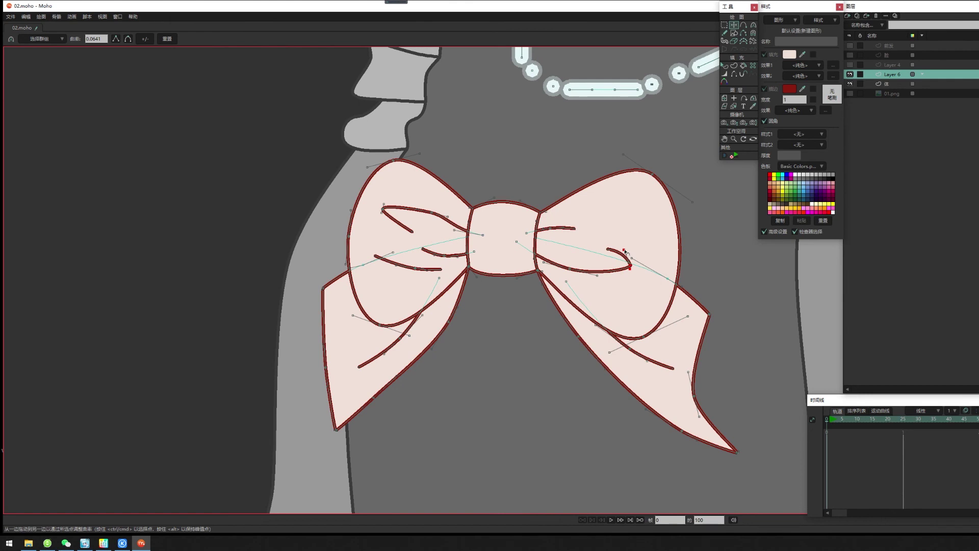
{"action": "scroll", "coordinate": [626, 251], "scroll_direction": "down", "scroll_amount": 5}
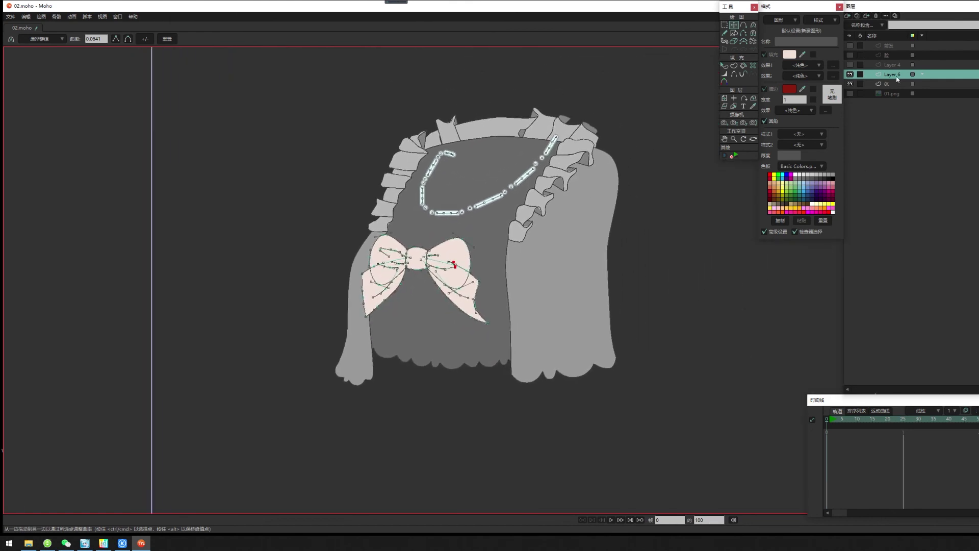
Select all necklace and bow points, make the 体 layer active and hide Layer 6.
{"action": "left_click", "coordinate": [724, 24]}
{"action": "left_click_drag", "start_coordinate": [247, 136], "coordinate": [637, 406]}
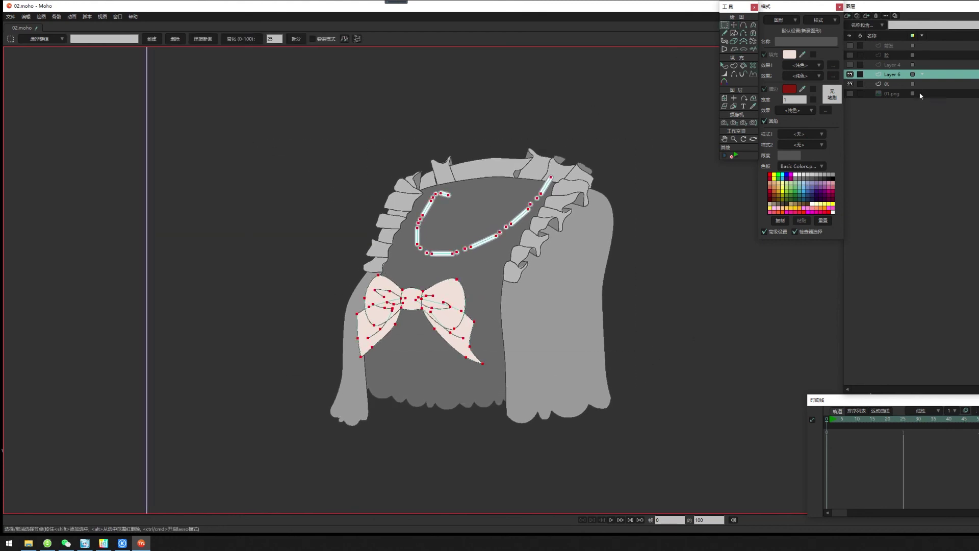
{"action": "left_click", "coordinate": [892, 83]}
{"action": "left_click", "coordinate": [849, 74]}
Try to select the edge segments enclosing the wavy folded hem band of the lower skirt for a new shape.
{"action": "scroll", "coordinate": [619, 223], "scroll_direction": "up", "scroll_amount": 2}
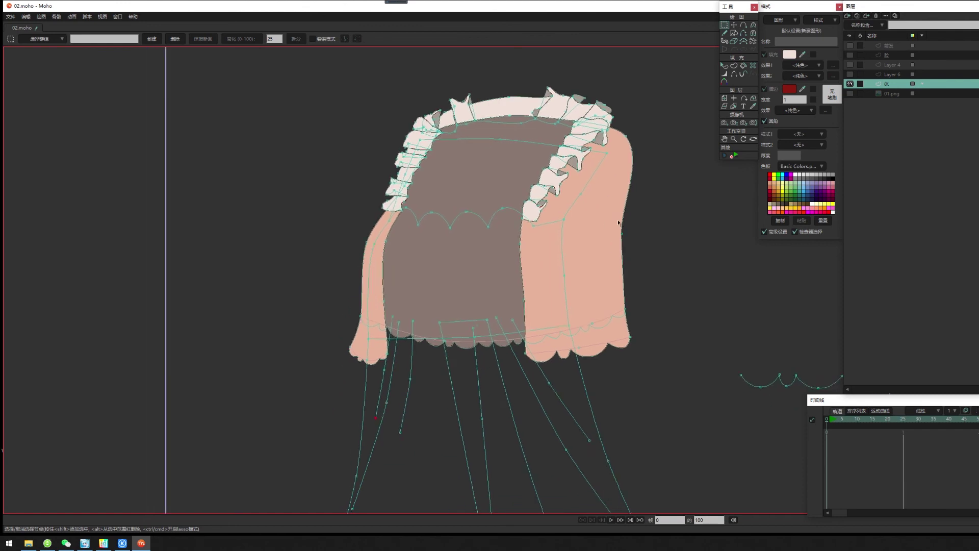
{"action": "scroll", "coordinate": [619, 223], "scroll_direction": "down", "scroll_amount": 4}
{"action": "left_click_drag", "start_coordinate": [552, 288], "coordinate": [551, 139]}
{"action": "mouse_move", "coordinate": [579, 359]}
{"action": "left_mouse_down"}
{"action": "mouse_move", "coordinate": [531, 416]}
{"action": "mouse_move", "coordinate": [545, 327]}
{"action": "mouse_move", "coordinate": [577, 357]}
{"action": "left_mouse_up"}
{"action": "scroll", "coordinate": [570, 339], "scroll_direction": "down", "scroll_amount": 3}
{"action": "left_click", "coordinate": [734, 66]}
{"action": "scroll", "coordinate": [546, 327], "scroll_direction": "up", "scroll_amount": 2}
{"action": "scroll", "coordinate": [576, 357], "scroll_direction": "up", "scroll_amount": 1}
{"action": "left_click_drag", "start_coordinate": [713, 287], "coordinate": [656, 299]}
{"action": "left_click_drag", "start_coordinate": [602, 283], "coordinate": [649, 319]}
{"action": "left_click_drag", "start_coordinate": [606, 280], "coordinate": [628, 297]}
{"action": "left_click", "coordinate": [537, 304], "text": "shift"}
{"action": "left_click", "coordinate": [551, 326], "text": "shift"}
{"action": "left_click_drag", "start_coordinate": [464, 331], "coordinate": [481, 348]}
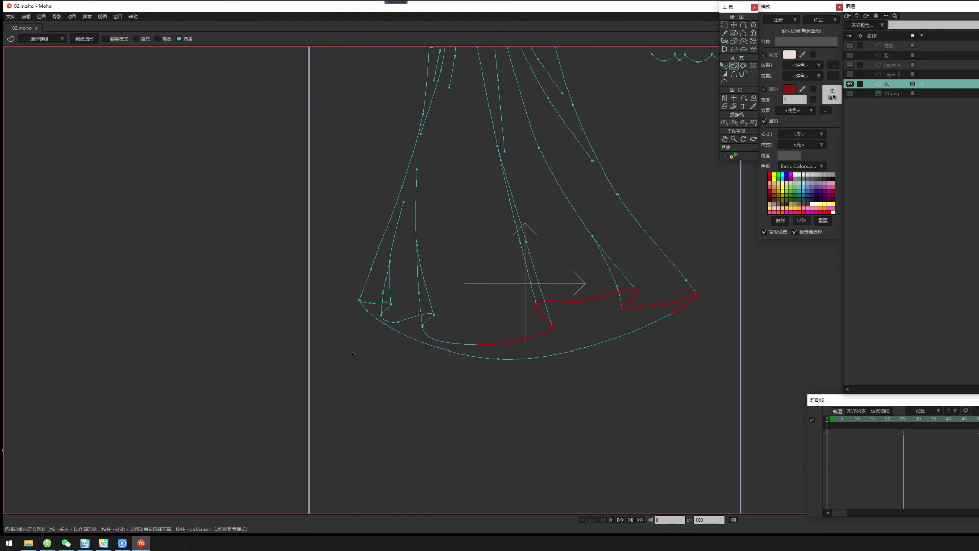
{"action": "left_click_drag", "start_coordinate": [418, 321], "coordinate": [435, 337]}
{"action": "left_click_drag", "start_coordinate": [426, 308], "coordinate": [390, 320]}
{"action": "left_click_drag", "start_coordinate": [350, 288], "coordinate": [377, 317]}
{"action": "key", "text": "space"}
{"action": "scroll", "coordinate": [594, 406], "scroll_direction": "down", "scroll_amount": 2}
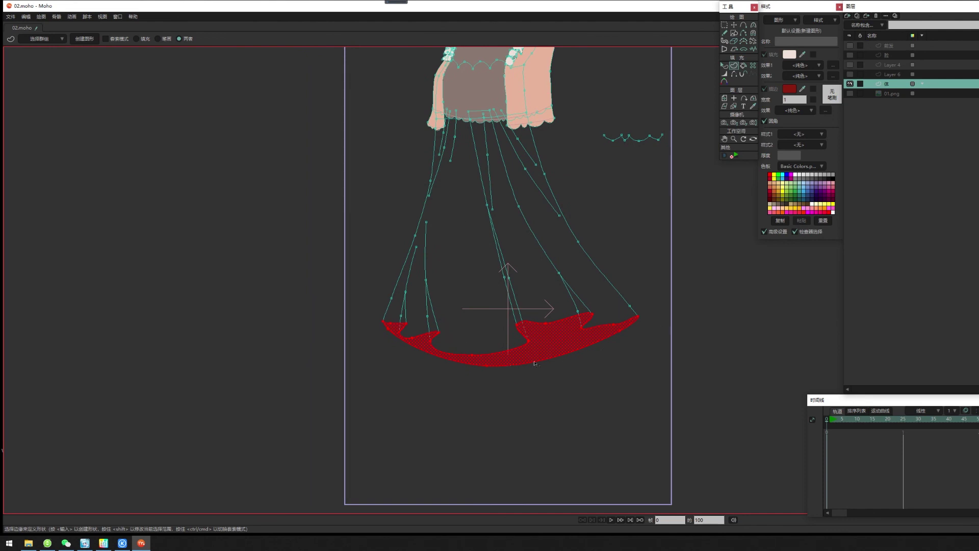
{"action": "left_click_drag", "start_coordinate": [631, 337], "coordinate": [617, 374]}
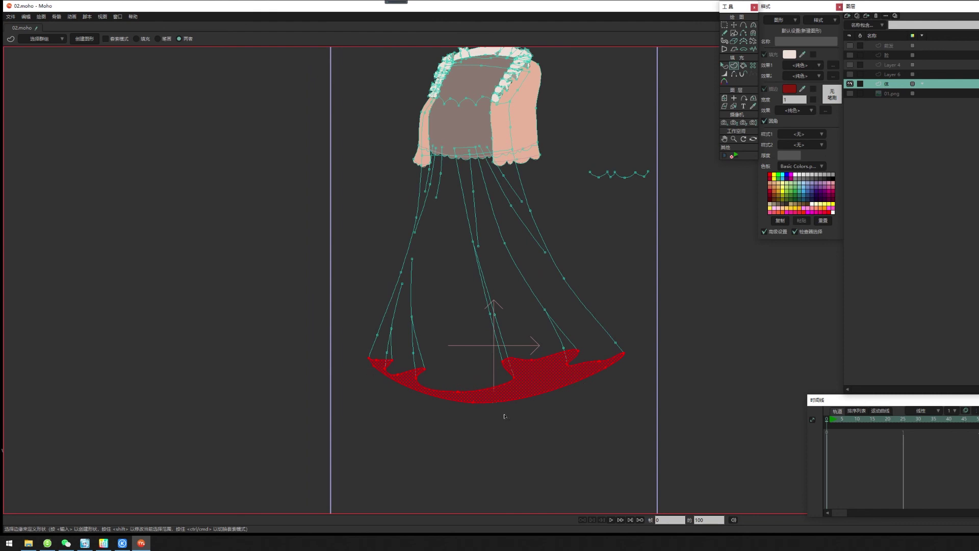
{"action": "left_click", "coordinate": [632, 351]}
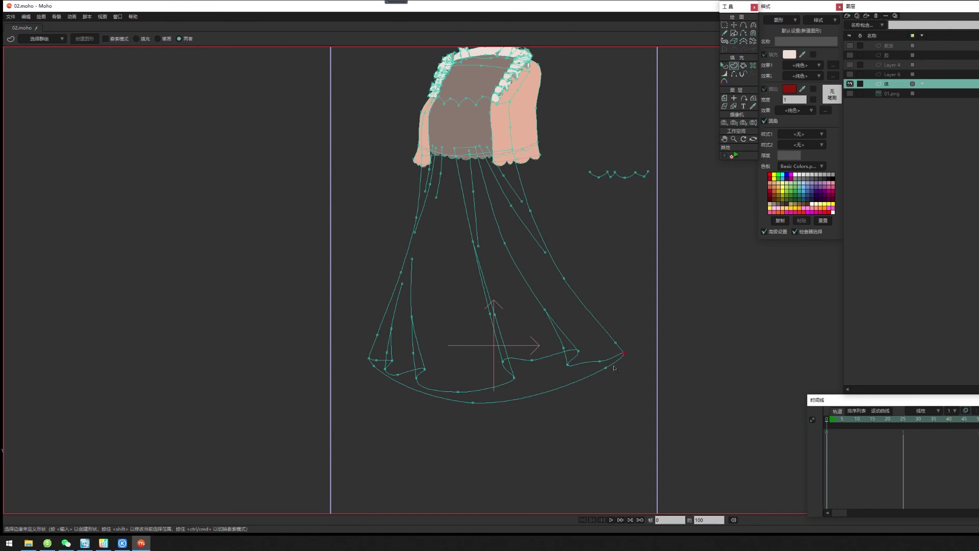
Try to outline the whole dress silhouette as a new shape, from the hem curve up both sides to the bodice.
{"action": "left_click", "coordinate": [377, 364], "text": "shift"}
{"action": "left_click", "coordinate": [511, 118], "text": "shift"}
{"action": "left_click", "coordinate": [413, 246], "text": "shift"}
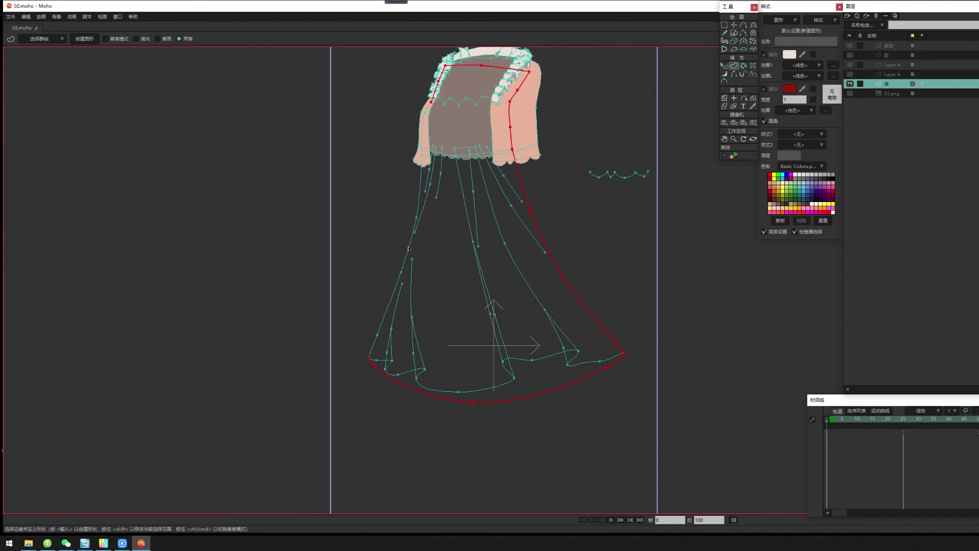
{"action": "left_click_drag", "start_coordinate": [373, 356], "coordinate": [478, 395]}
{"action": "left_click_drag", "start_coordinate": [473, 340], "coordinate": [562, 381]}
{"action": "left_click_drag", "start_coordinate": [560, 336], "coordinate": [603, 370]}
{"action": "left_click_drag", "start_coordinate": [539, 262], "coordinate": [570, 378]}
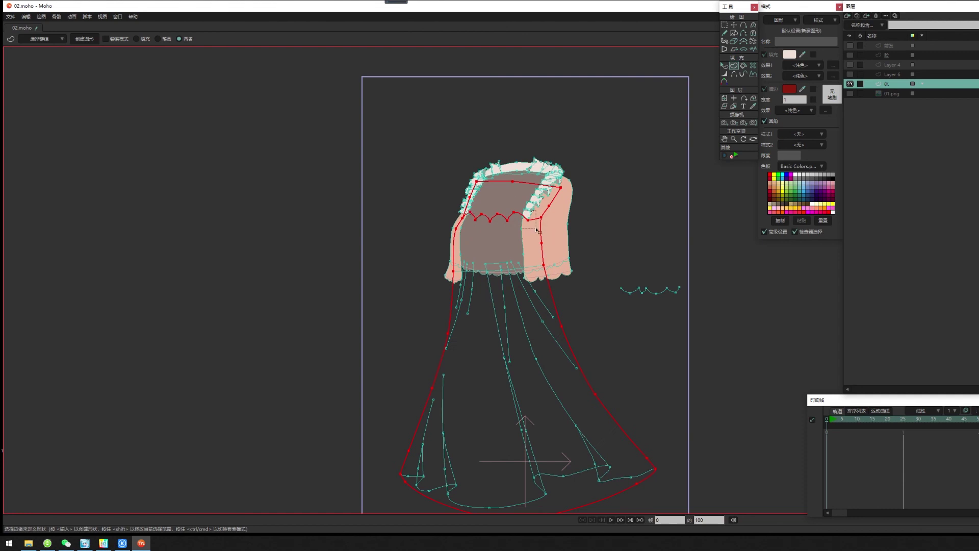
{"action": "key", "text": "Return"}
{"action": "scroll", "coordinate": [462, 368], "scroll_direction": "down", "scroll_amount": 2}
{"action": "left_click_drag", "start_coordinate": [462, 368], "coordinate": [426, 258]}
{"action": "scroll", "coordinate": [454, 346], "scroll_direction": "up", "scroll_amount": 4}
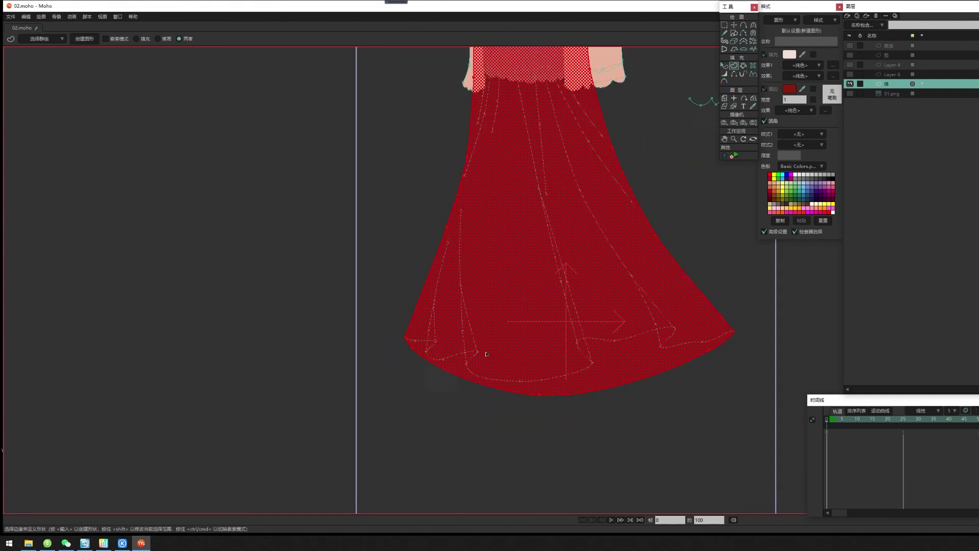
{"action": "left_click_drag", "start_coordinate": [601, 206], "coordinate": [599, 353]}
{"action": "scroll", "coordinate": [600, 352], "scroll_direction": "down", "scroll_amount": 2}
{"action": "scroll", "coordinate": [509, 276], "scroll_direction": "down", "scroll_amount": 1}
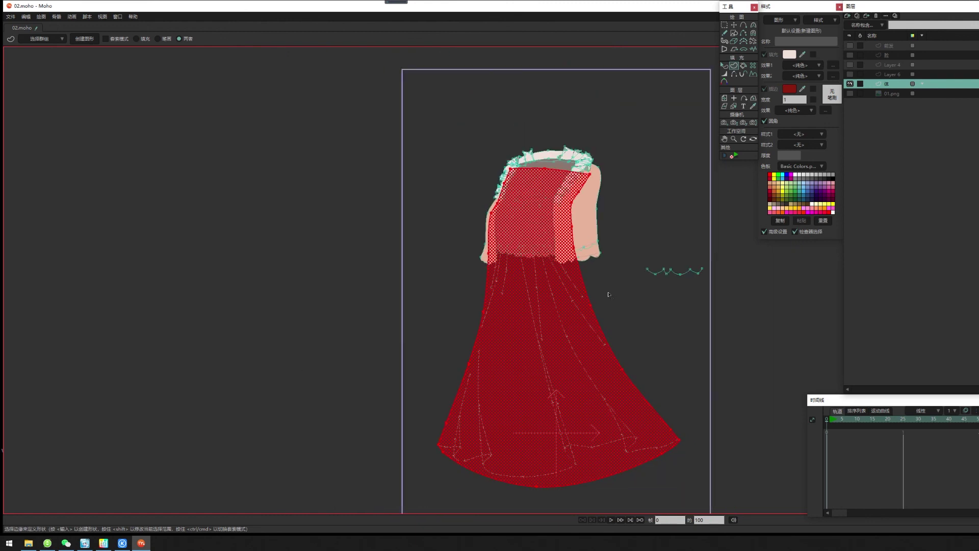
{"action": "left_click_drag", "start_coordinate": [624, 404], "coordinate": [607, 336]}
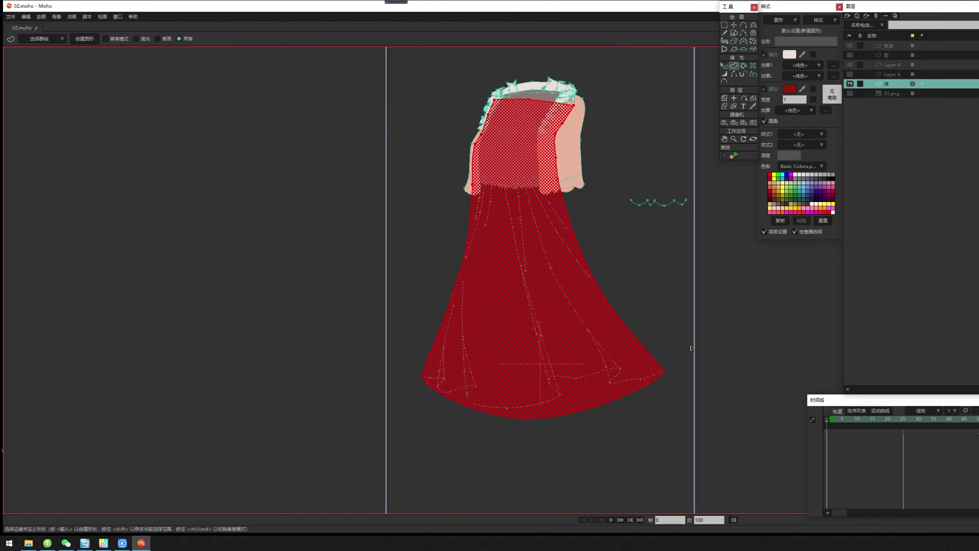
{"action": "scroll", "coordinate": [587, 297], "scroll_direction": "up", "scroll_amount": 1}
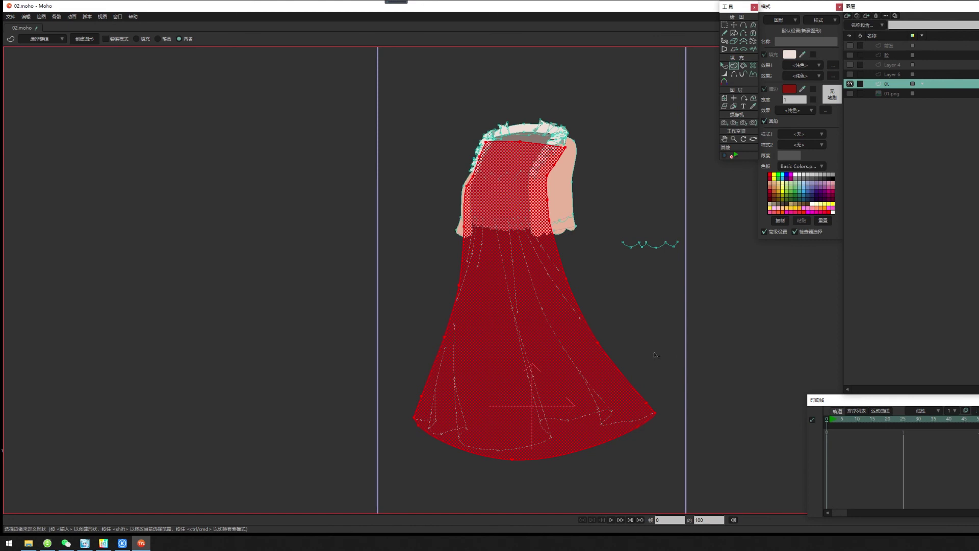
{"action": "scroll", "coordinate": [666, 413], "scroll_direction": "up", "scroll_amount": 3}
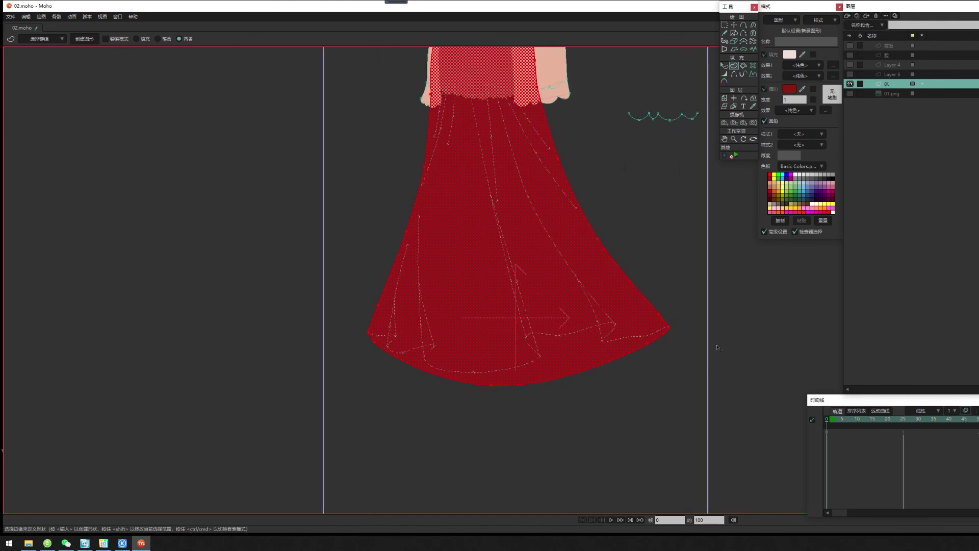
Create a filled shape for the hem band from the wavy fold edges and the lower hem curve.
{"action": "left_click", "coordinate": [681, 315]}
{"action": "left_click", "coordinate": [662, 331]}
{"action": "left_click", "coordinate": [610, 320]}
{"action": "left_click", "coordinate": [570, 333]}
{"action": "left_click_drag", "start_coordinate": [523, 334], "coordinate": [550, 365]}
{"action": "left_click_drag", "start_coordinate": [463, 366], "coordinate": [498, 395]}
{"action": "left_click_drag", "start_coordinate": [427, 371], "coordinate": [556, 388]}
{"action": "left_click", "coordinate": [558, 368]}
{"action": "left_click_drag", "start_coordinate": [480, 342], "coordinate": [516, 374]}
{"action": "key", "text": "space"}
{"action": "scroll", "coordinate": [590, 395], "scroll_direction": "down", "scroll_amount": 2}
{"action": "left_click_drag", "start_coordinate": [638, 137], "coordinate": [574, 181]}
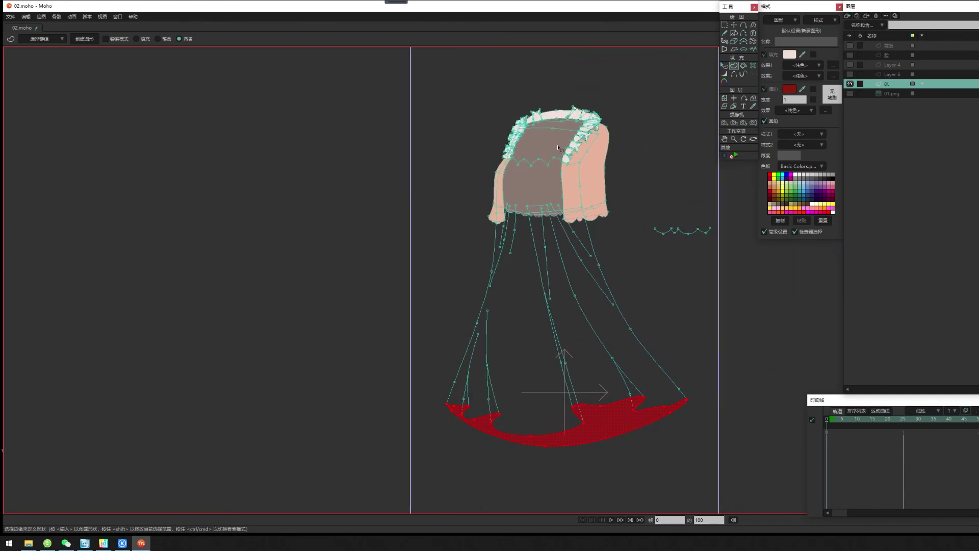
{"action": "left_click_drag", "start_coordinate": [691, 364], "coordinate": [650, 322]}
{"action": "key", "text": "Return"}
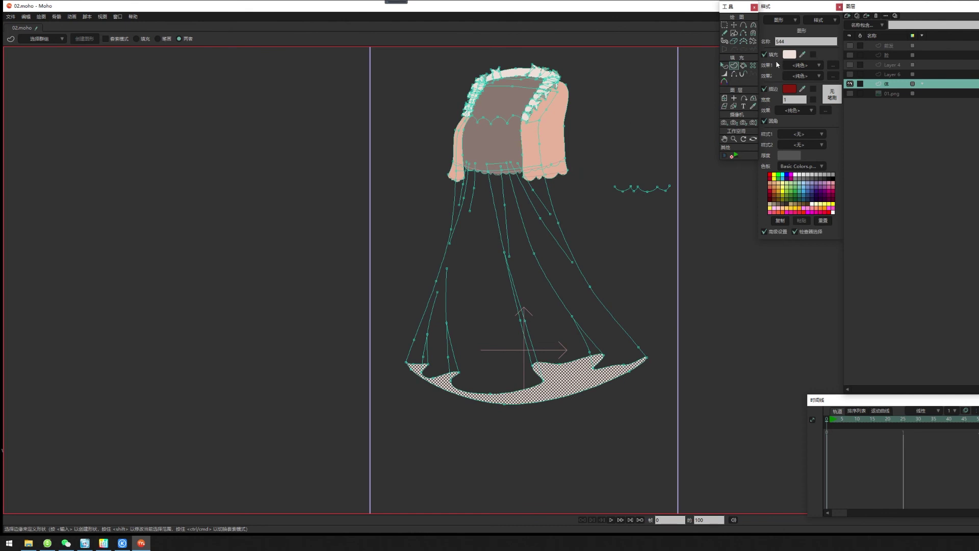
Copy the grey-brown fill style of the torso panel onto the new hem band shape.
{"action": "left_click", "coordinate": [724, 66]}
{"action": "left_click", "coordinate": [510, 139], "text": "ctrl"}
{"action": "left_click", "coordinate": [625, 168]}
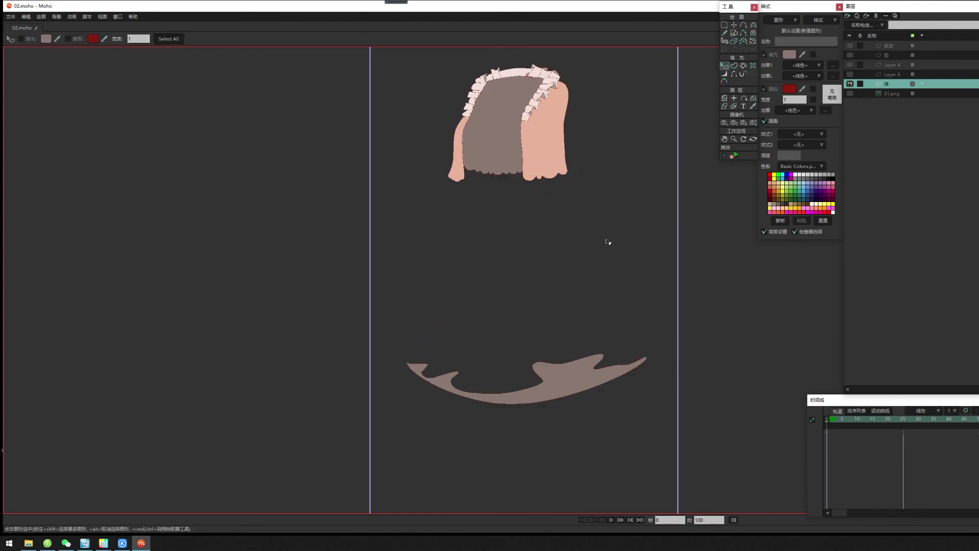
{"action": "left_click_drag", "start_coordinate": [608, 243], "coordinate": [630, 232]}
Create a filled shape for the narrow triangular fold at the far left end of the hem.
{"action": "left_click", "coordinate": [734, 66]}
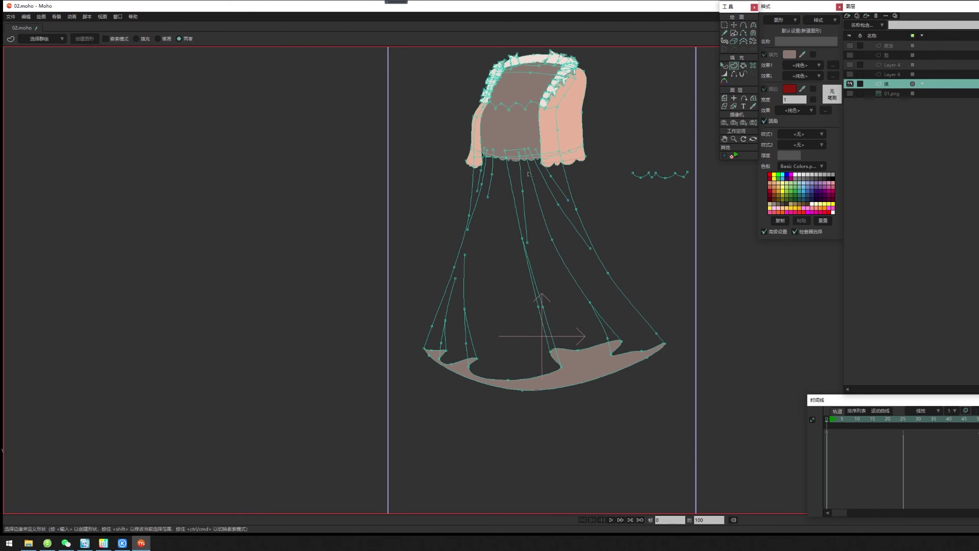
{"action": "scroll", "coordinate": [622, 272], "scroll_direction": "up", "scroll_amount": 2}
{"action": "left_click_drag", "start_coordinate": [576, 233], "coordinate": [606, 298]}
{"action": "left_click_drag", "start_coordinate": [640, 394], "coordinate": [705, 368]}
{"action": "scroll", "coordinate": [493, 387], "scroll_direction": "up", "scroll_amount": 1}
{"action": "mouse_move", "coordinate": [492, 372]}
{"action": "left_mouse_down"}
{"action": "mouse_move", "coordinate": [481, 367]}
{"action": "mouse_move", "coordinate": [495, 367]}
{"action": "mouse_move", "coordinate": [503, 385]}
{"action": "left_mouse_up"}
{"action": "left_click_drag", "start_coordinate": [488, 323], "coordinate": [502, 341]}
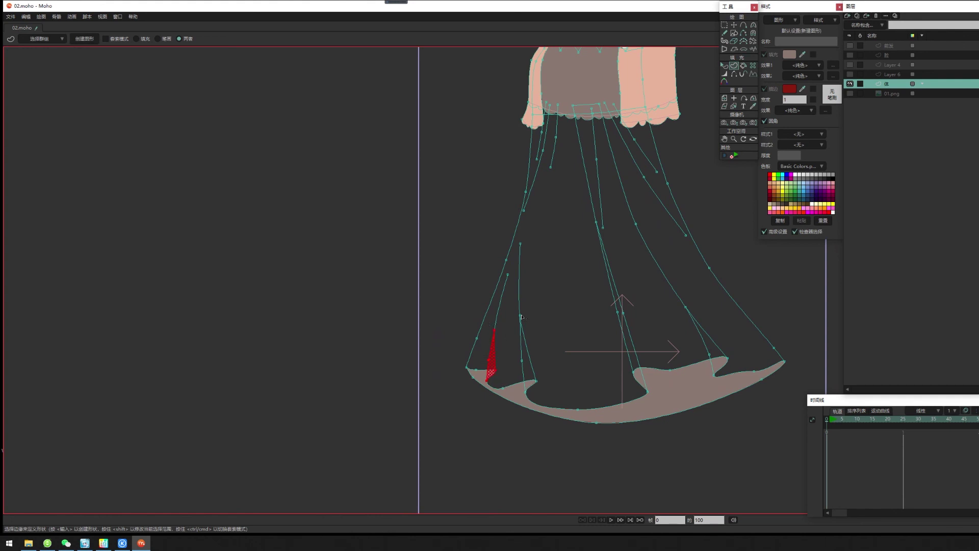
{"action": "key", "text": "Return"}
Set the fill colour of the leftmost fold shape to the muted dark blue 5B6074.
{"action": "left_click_drag", "start_coordinate": [514, 396], "coordinate": [448, 445]}
{"action": "scroll", "coordinate": [500, 361], "scroll_direction": "up", "scroll_amount": 1}
{"action": "left_click", "coordinate": [724, 65]}
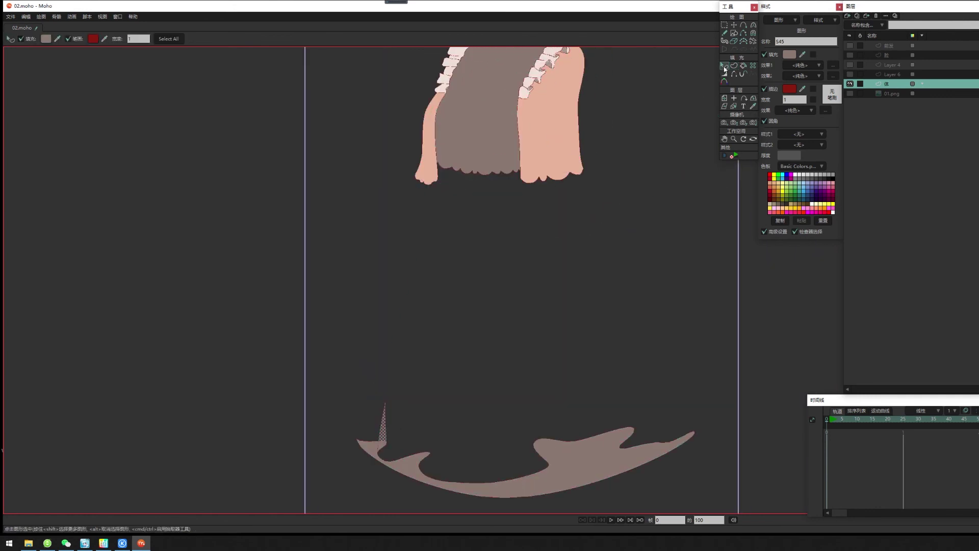
{"action": "left_click_drag", "start_coordinate": [523, 391], "coordinate": [567, 280]}
{"action": "scroll", "coordinate": [464, 336], "scroll_direction": "up", "scroll_amount": 2}
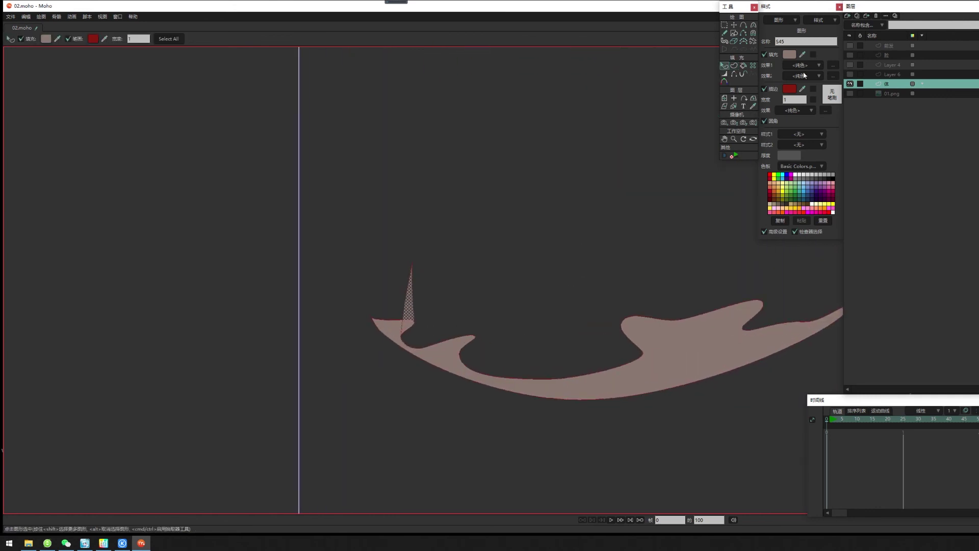
{"action": "left_click", "coordinate": [787, 53]}
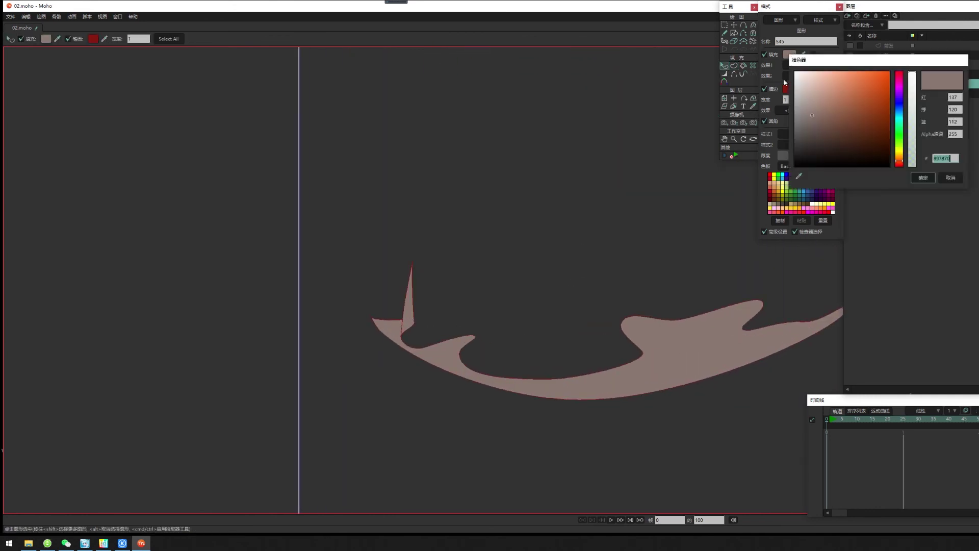
{"action": "left_click", "coordinate": [898, 109]}
{"action": "left_click", "coordinate": [816, 124]}
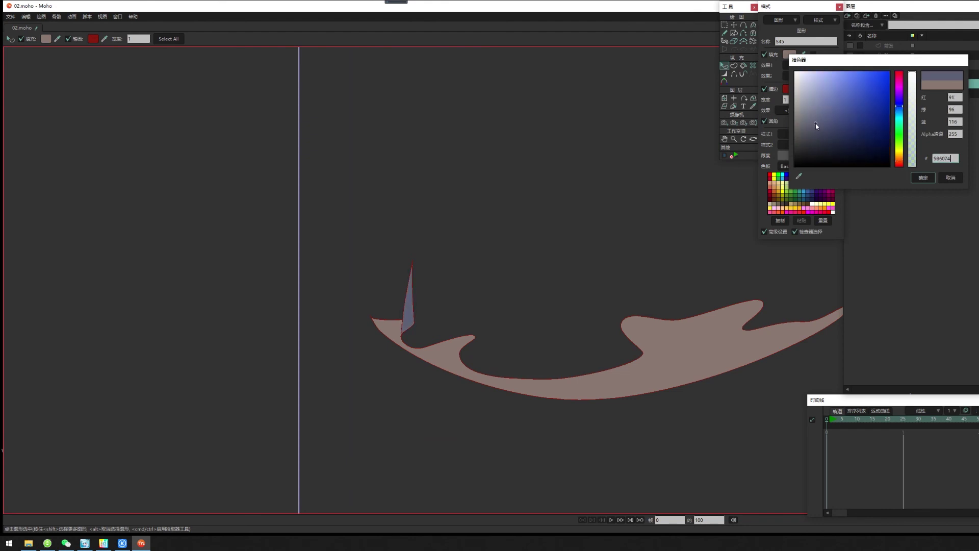
{"action": "left_click", "coordinate": [922, 178]}
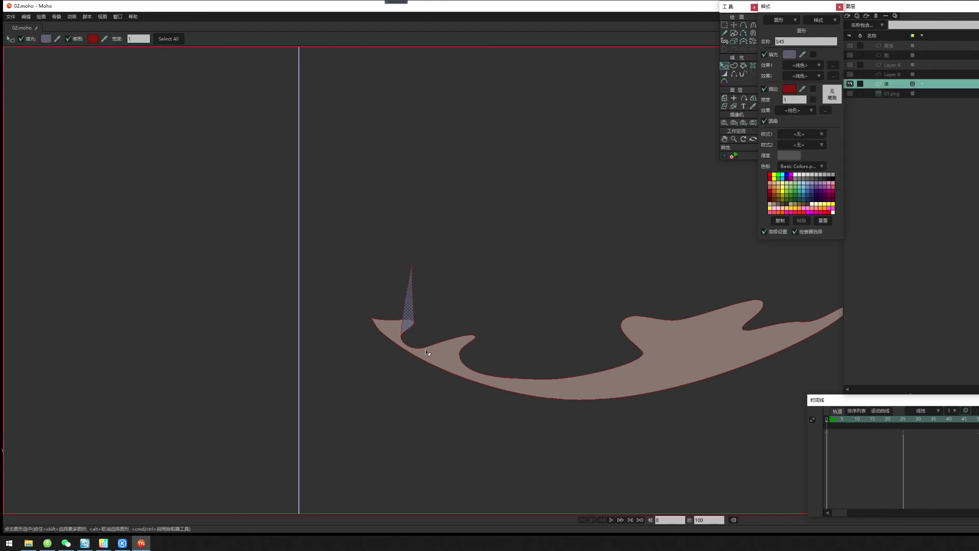
Set the fill colour of the hem band shape to the light blue-grey 9094A3.
{"action": "left_click", "coordinate": [460, 354]}
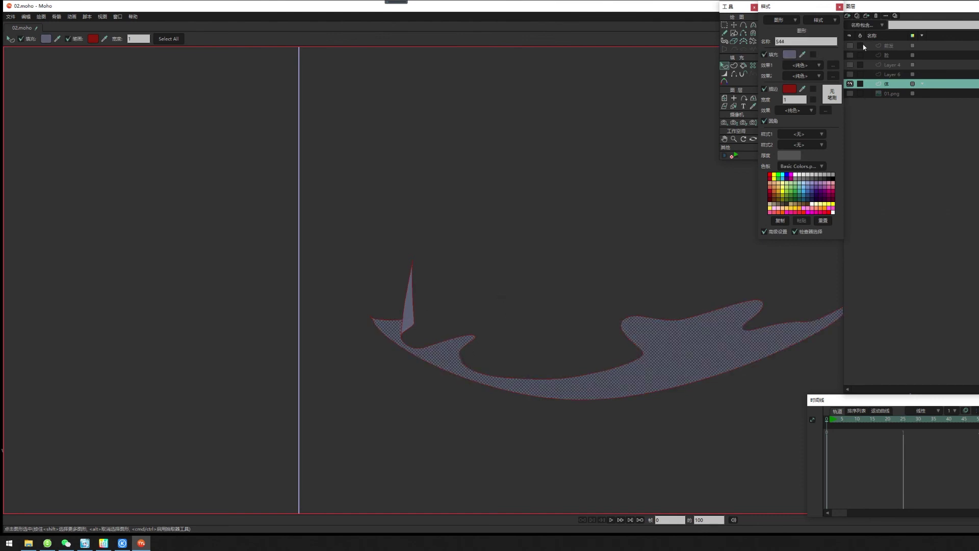
{"action": "left_click", "coordinate": [794, 58]}
{"action": "left_click", "coordinate": [813, 112]}
{"action": "left_click", "coordinate": [804, 108]}
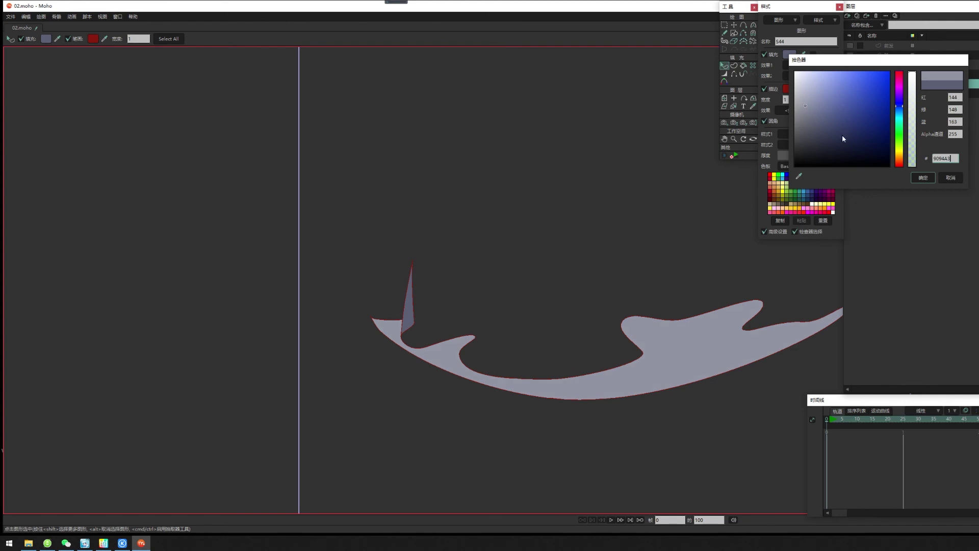
{"action": "left_click", "coordinate": [923, 177]}
{"action": "left_click", "coordinate": [590, 225]}
Change the stroke colour of the hem band shape to a dark navy blue.
{"action": "left_click", "coordinate": [706, 317]}
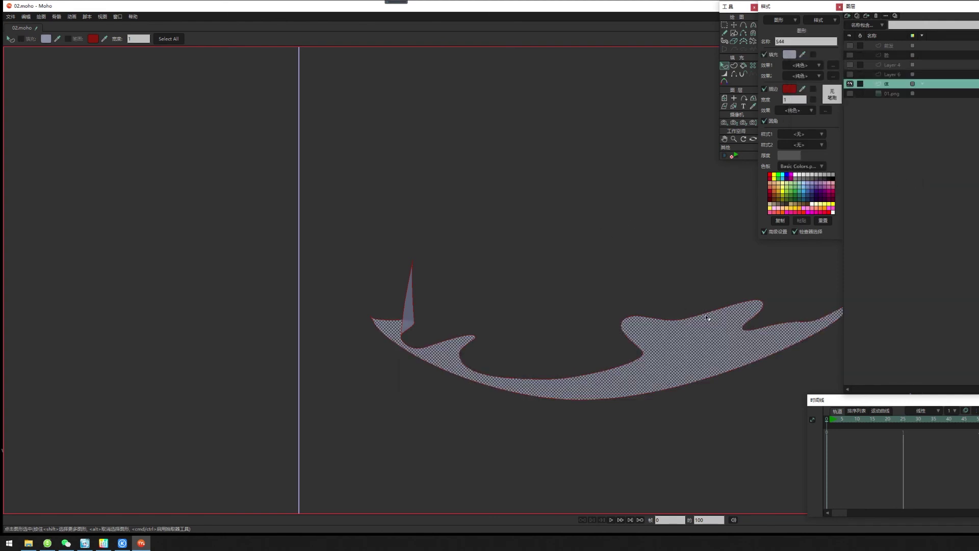
{"action": "left_click", "coordinate": [789, 88]}
{"action": "left_click", "coordinate": [899, 106]}
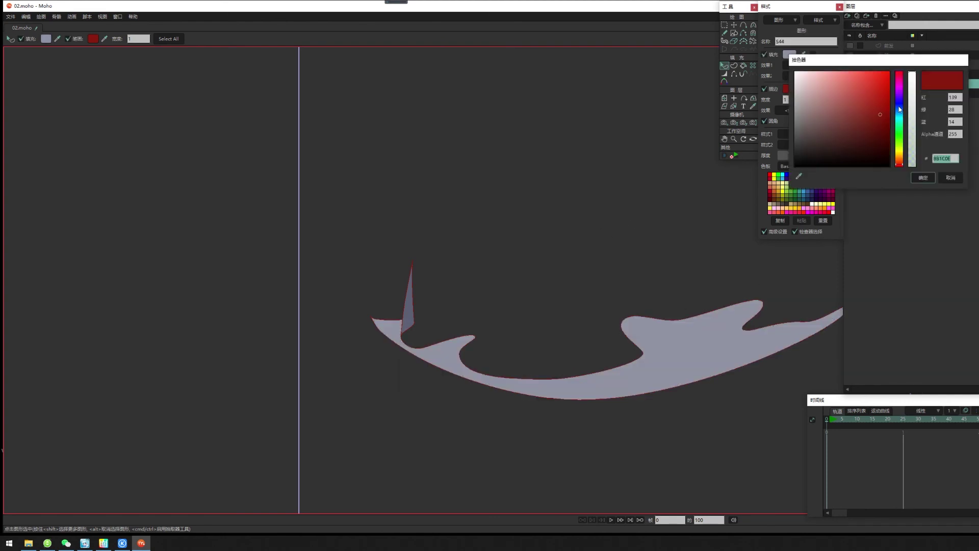
{"action": "left_click", "coordinate": [820, 125]}
{"action": "left_click", "coordinate": [840, 133]}
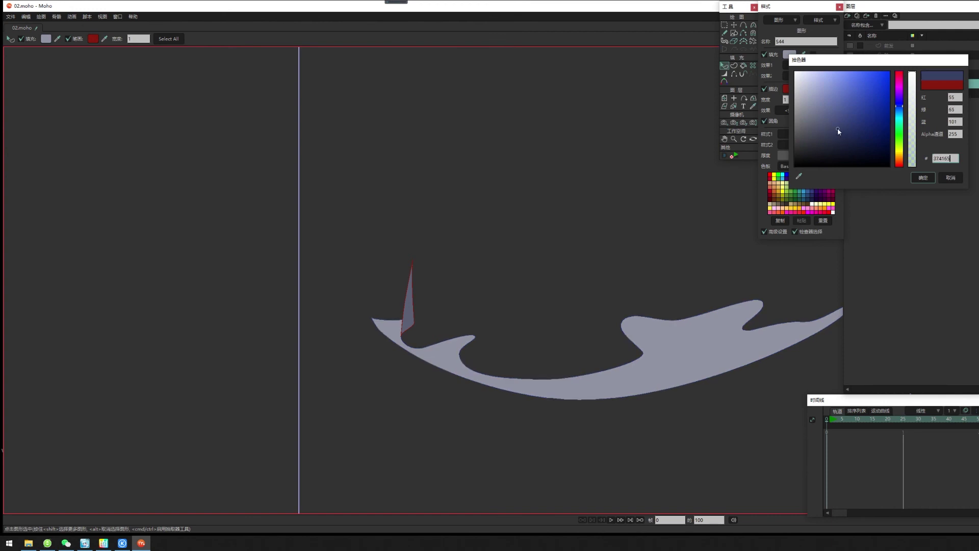
{"action": "left_click", "coordinate": [838, 134]}
{"action": "left_click_drag", "start_coordinate": [839, 135], "coordinate": [854, 137]}
{"action": "left_click", "coordinate": [922, 178]}
Pick the hem band's navy stroke colour for the outline of the leftmost fold shape.
{"action": "left_click", "coordinate": [403, 316]}
{"action": "scroll", "coordinate": [542, 291], "scroll_direction": "up", "scroll_amount": 5}
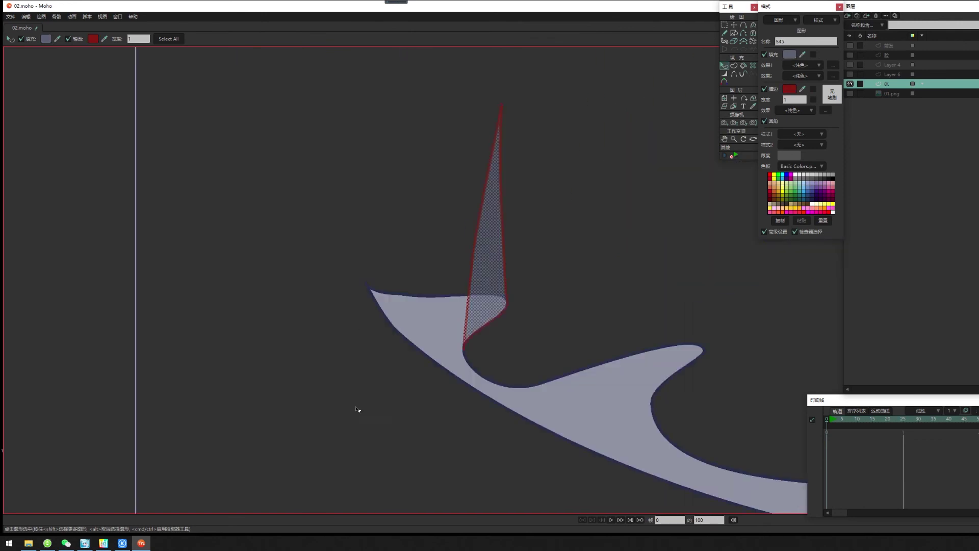
{"action": "scroll", "coordinate": [389, 331], "scroll_direction": "up", "scroll_amount": 3}
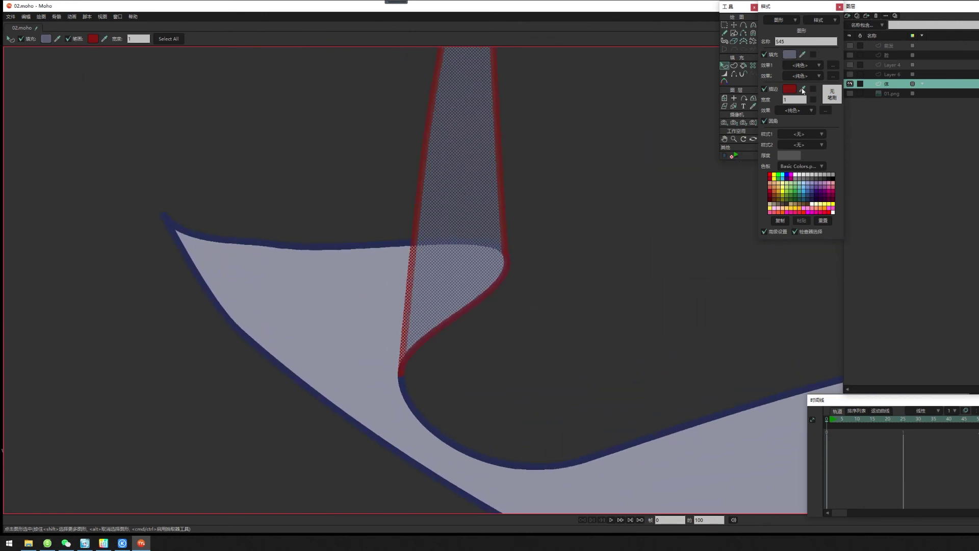
{"action": "left_click", "coordinate": [376, 244], "text": "ctrl"}
{"action": "left_click", "coordinate": [658, 245]}
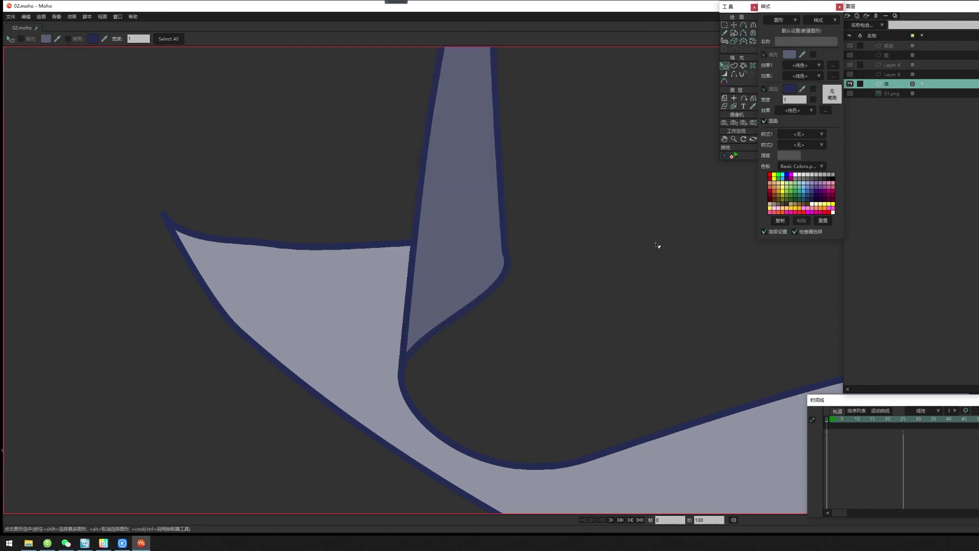
Create a filled shape for the second triangular fold from the left above the hem band.
{"action": "scroll", "coordinate": [658, 245], "scroll_direction": "down", "scroll_amount": 8}
{"action": "left_click_drag", "start_coordinate": [570, 298], "coordinate": [470, 296]}
{"action": "left_click", "coordinate": [734, 66]}
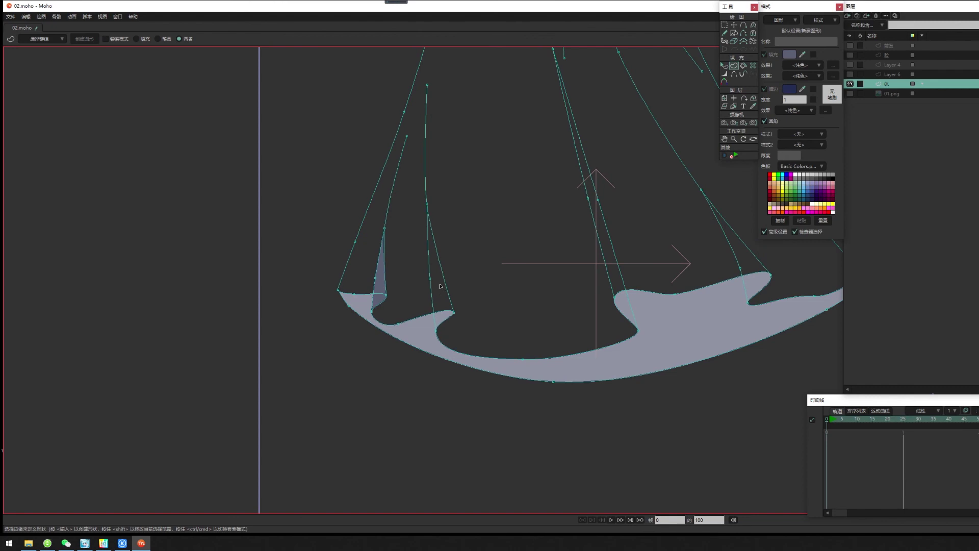
{"action": "left_click", "coordinate": [445, 320]}
{"action": "left_click", "coordinate": [433, 302], "text": "shift"}
{"action": "left_click_drag", "start_coordinate": [413, 181], "coordinate": [456, 230]}
{"action": "key", "text": "Return"}
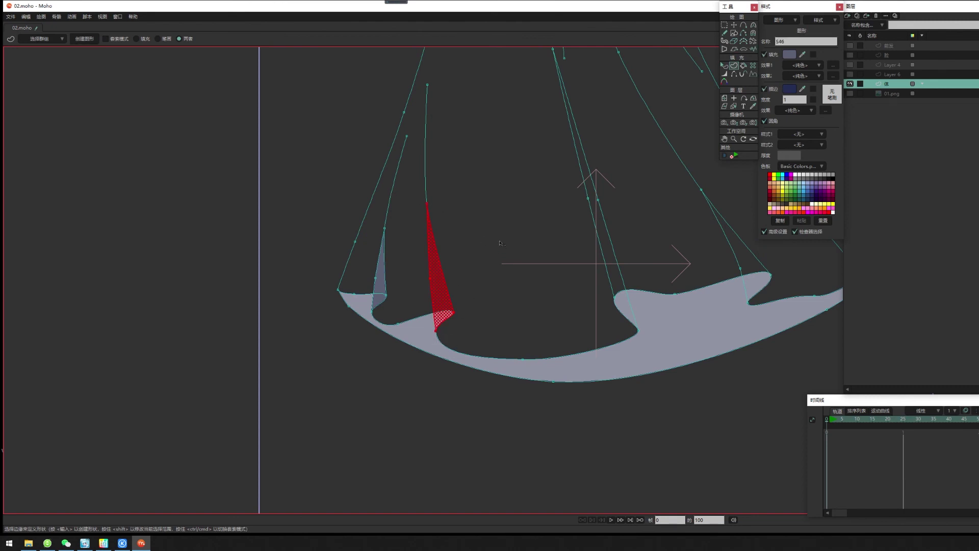
Create a filled shape for the long narrow fold in the middle of the skirt, up to its pointed tip.
{"action": "left_click_drag", "start_coordinate": [601, 284], "coordinate": [658, 343]}
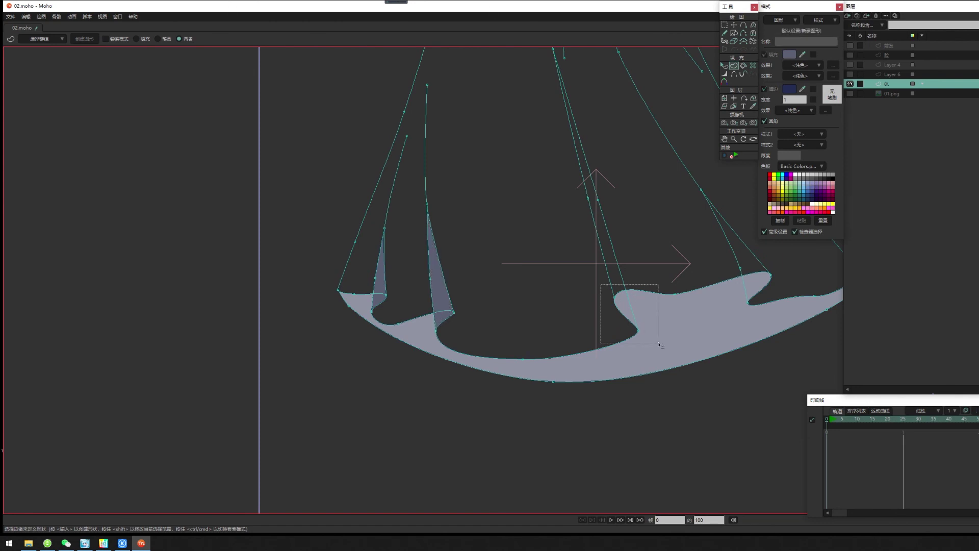
{"action": "left_click_drag", "start_coordinate": [542, 174], "coordinate": [622, 237]}
{"action": "scroll", "coordinate": [600, 227], "scroll_direction": "down", "scroll_amount": 1}
{"action": "scroll", "coordinate": [548, 219], "scroll_direction": "down", "scroll_amount": 2}
{"action": "left_click_drag", "start_coordinate": [496, 186], "coordinate": [491, 274]}
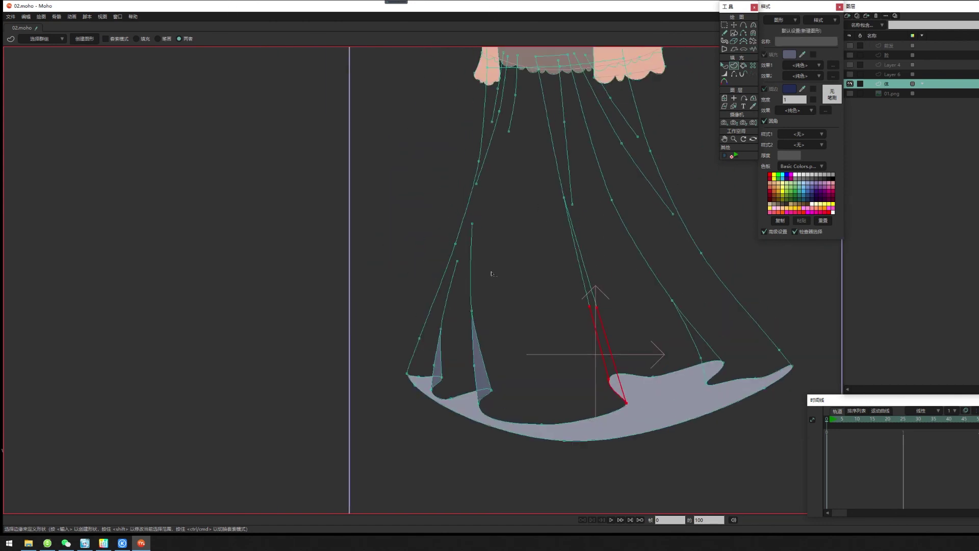
{"action": "left_click", "coordinate": [564, 204], "text": "shift"}
{"action": "key", "text": "Return"}
{"action": "key", "text": "Return"}
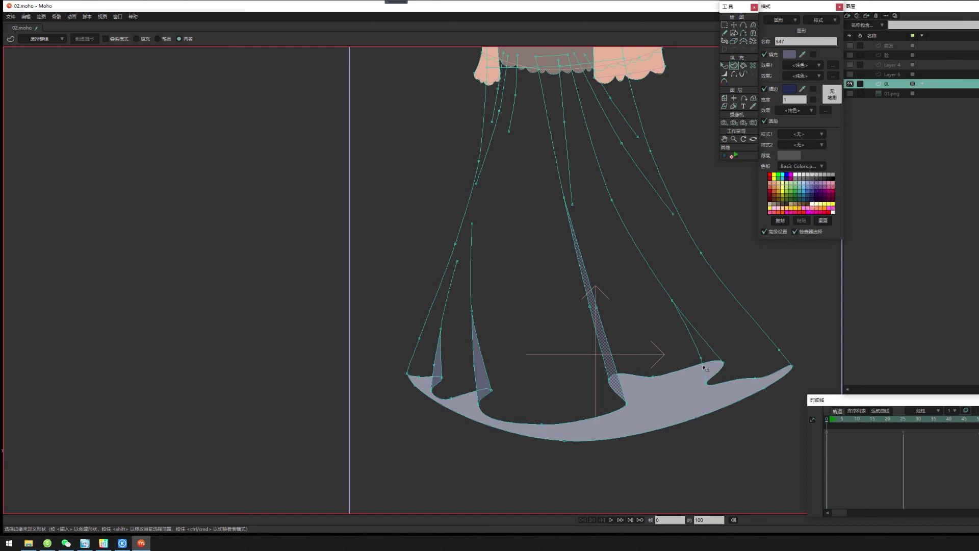
Create a filled shape for the triangular fold at the right end of the hem band.
{"action": "left_click_drag", "start_coordinate": [696, 360], "coordinate": [733, 432]}
{"action": "left_click", "coordinate": [694, 367], "text": "shift"}
{"action": "key", "text": "Return"}
Select the edges bounding the rightmost skirt panel, including its hem, outer side and inner fold line, for a new shape.
{"action": "scroll", "coordinate": [729, 400], "scroll_direction": "down", "scroll_amount": 1}
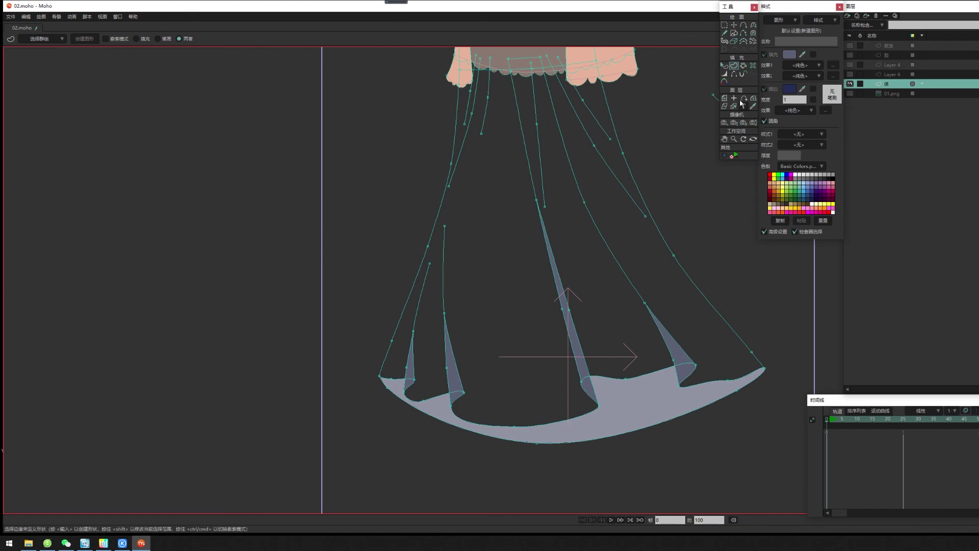
{"action": "left_click", "coordinate": [764, 367]}
{"action": "left_click_drag", "start_coordinate": [755, 325], "coordinate": [732, 360]}
{"action": "left_click_drag", "start_coordinate": [668, 383], "coordinate": [701, 392]}
{"action": "left_click", "coordinate": [727, 379]}
{"action": "left_click", "coordinate": [673, 362], "text": "shift"}
{"action": "left_click_drag", "start_coordinate": [681, 287], "coordinate": [704, 390]}
{"action": "left_click_drag", "start_coordinate": [599, 295], "coordinate": [623, 327]}
{"action": "left_click_drag", "start_coordinate": [691, 354], "coordinate": [711, 372]}
{"action": "left_click_drag", "start_coordinate": [654, 335], "coordinate": [636, 248]}
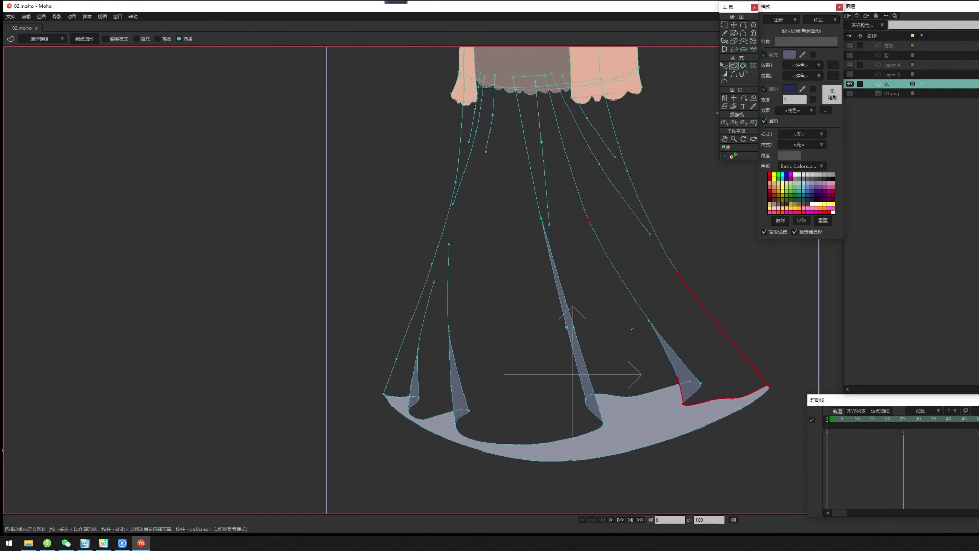